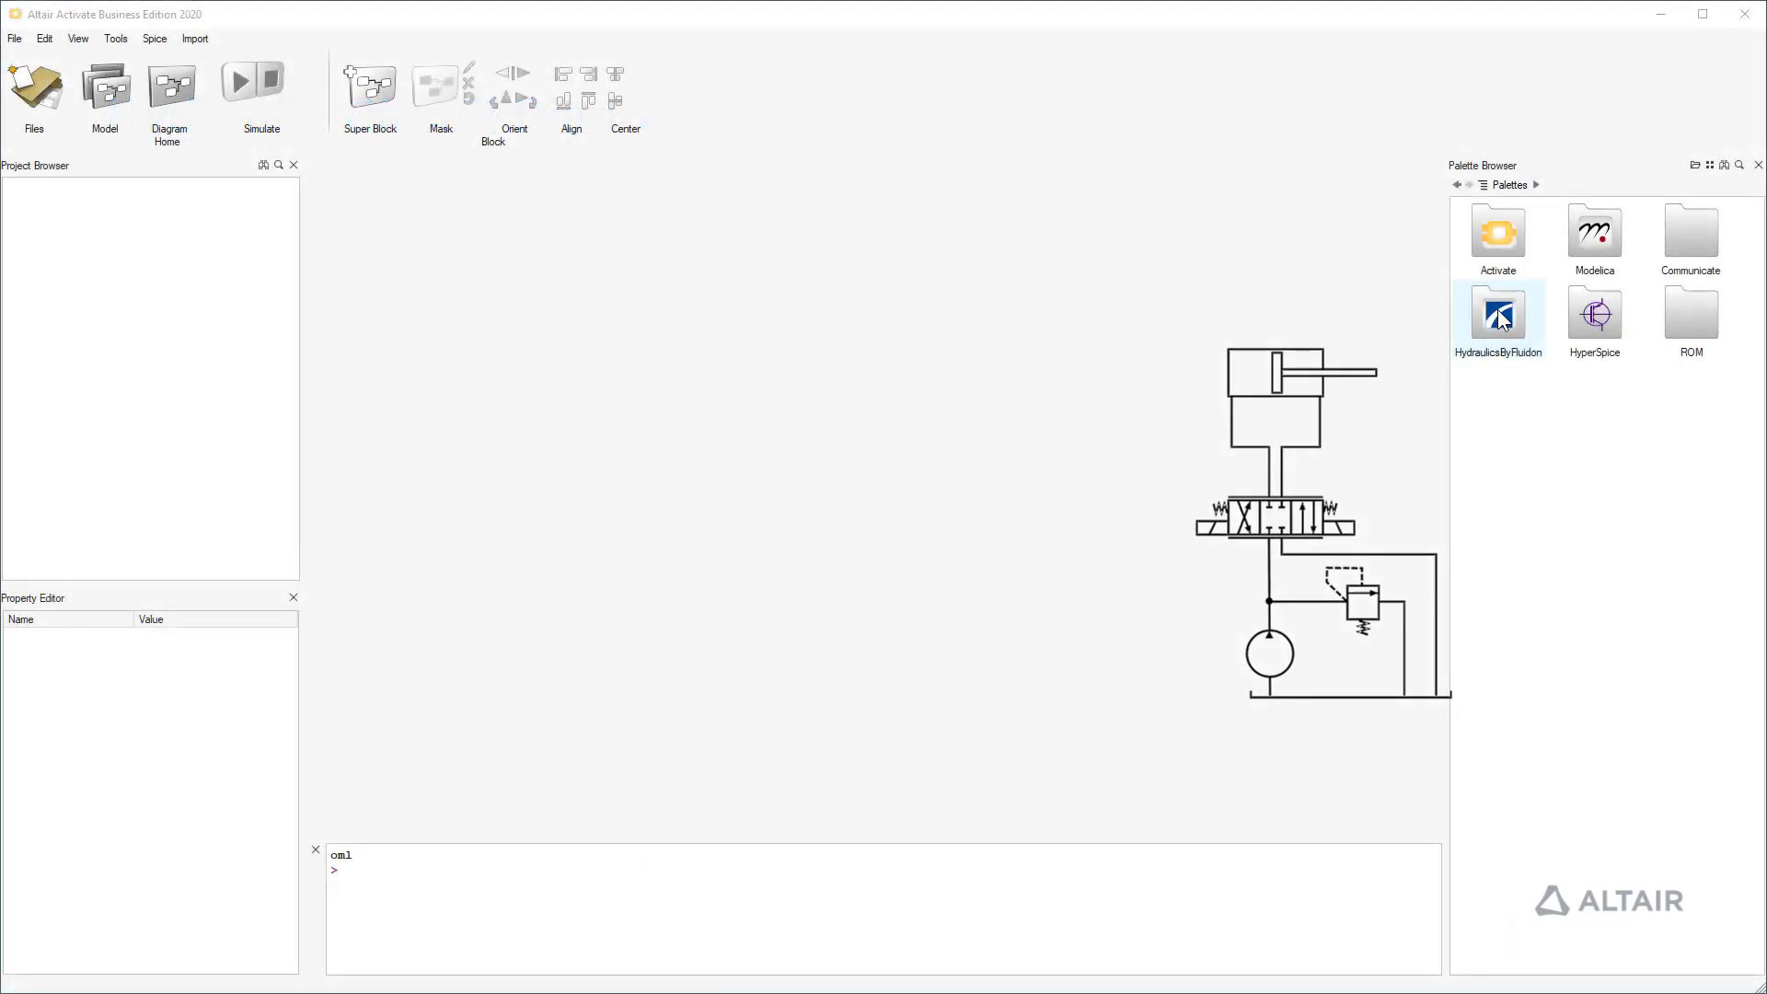
- Place the HLP46 liquid and Environment blocks from HydraulicsByFluidon's fluid media folder
{"action": "double_click", "coordinate": [1499, 320]}
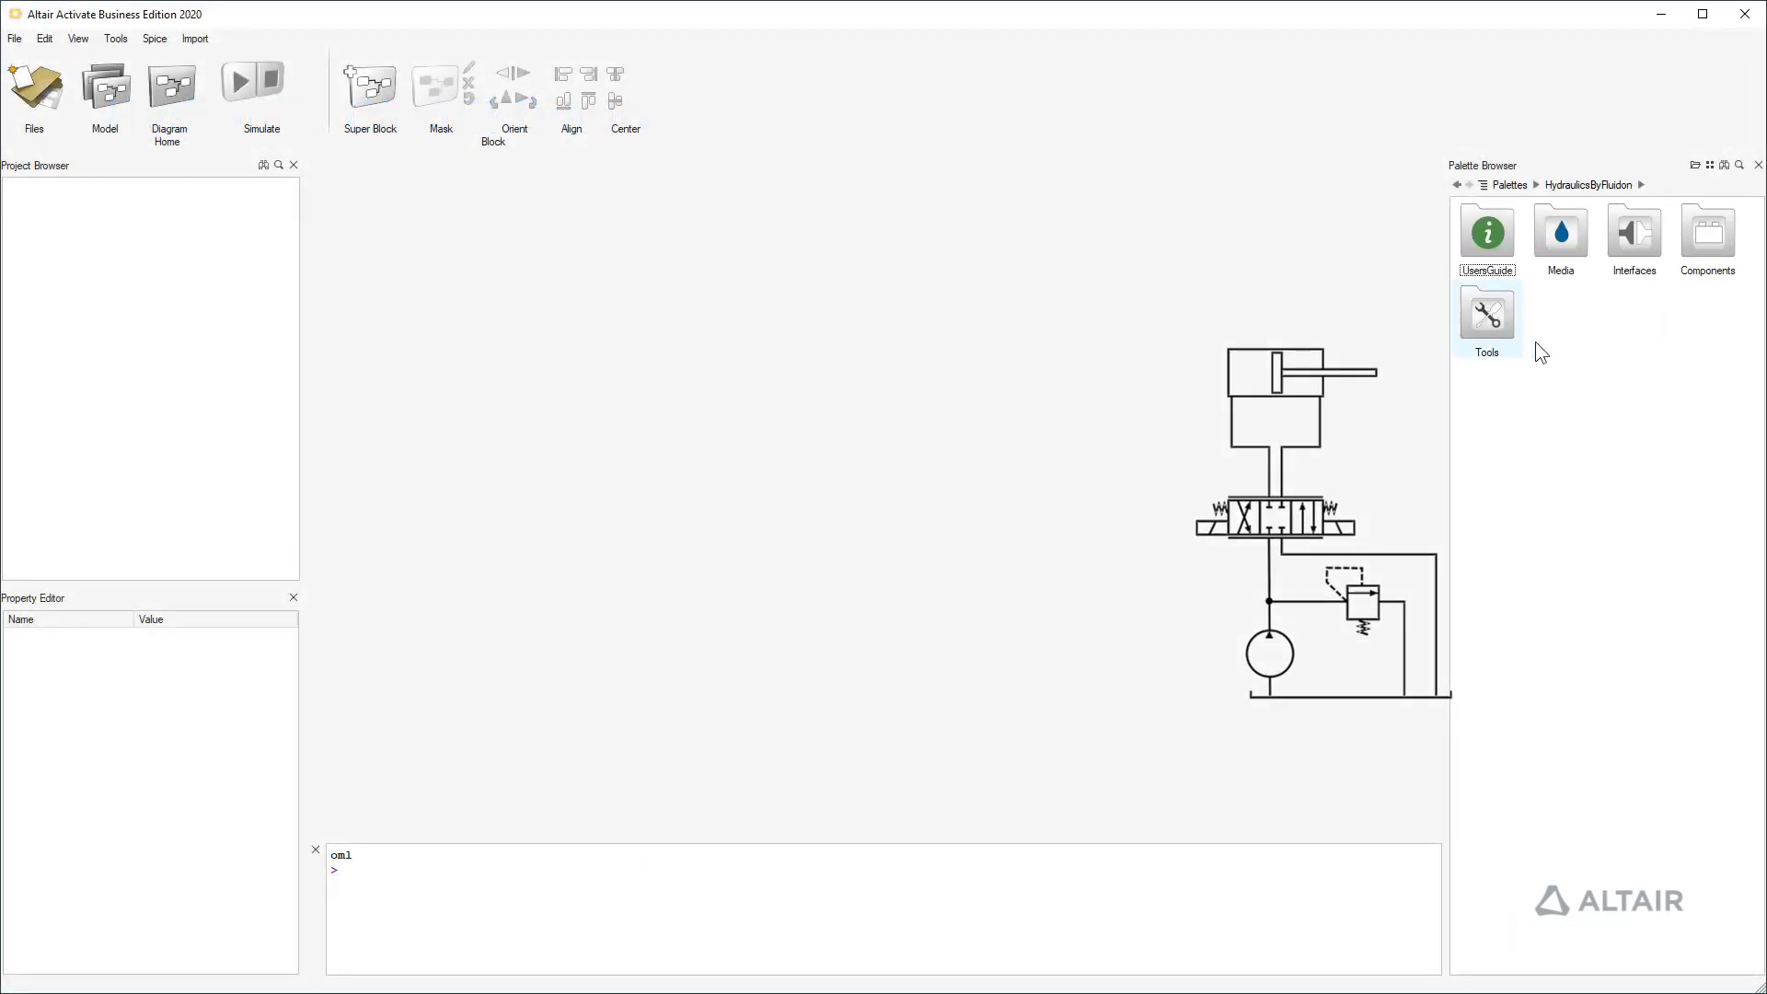
{"action": "left_click", "coordinate": [1563, 232]}
{"action": "double_click", "coordinate": [1563, 230]}
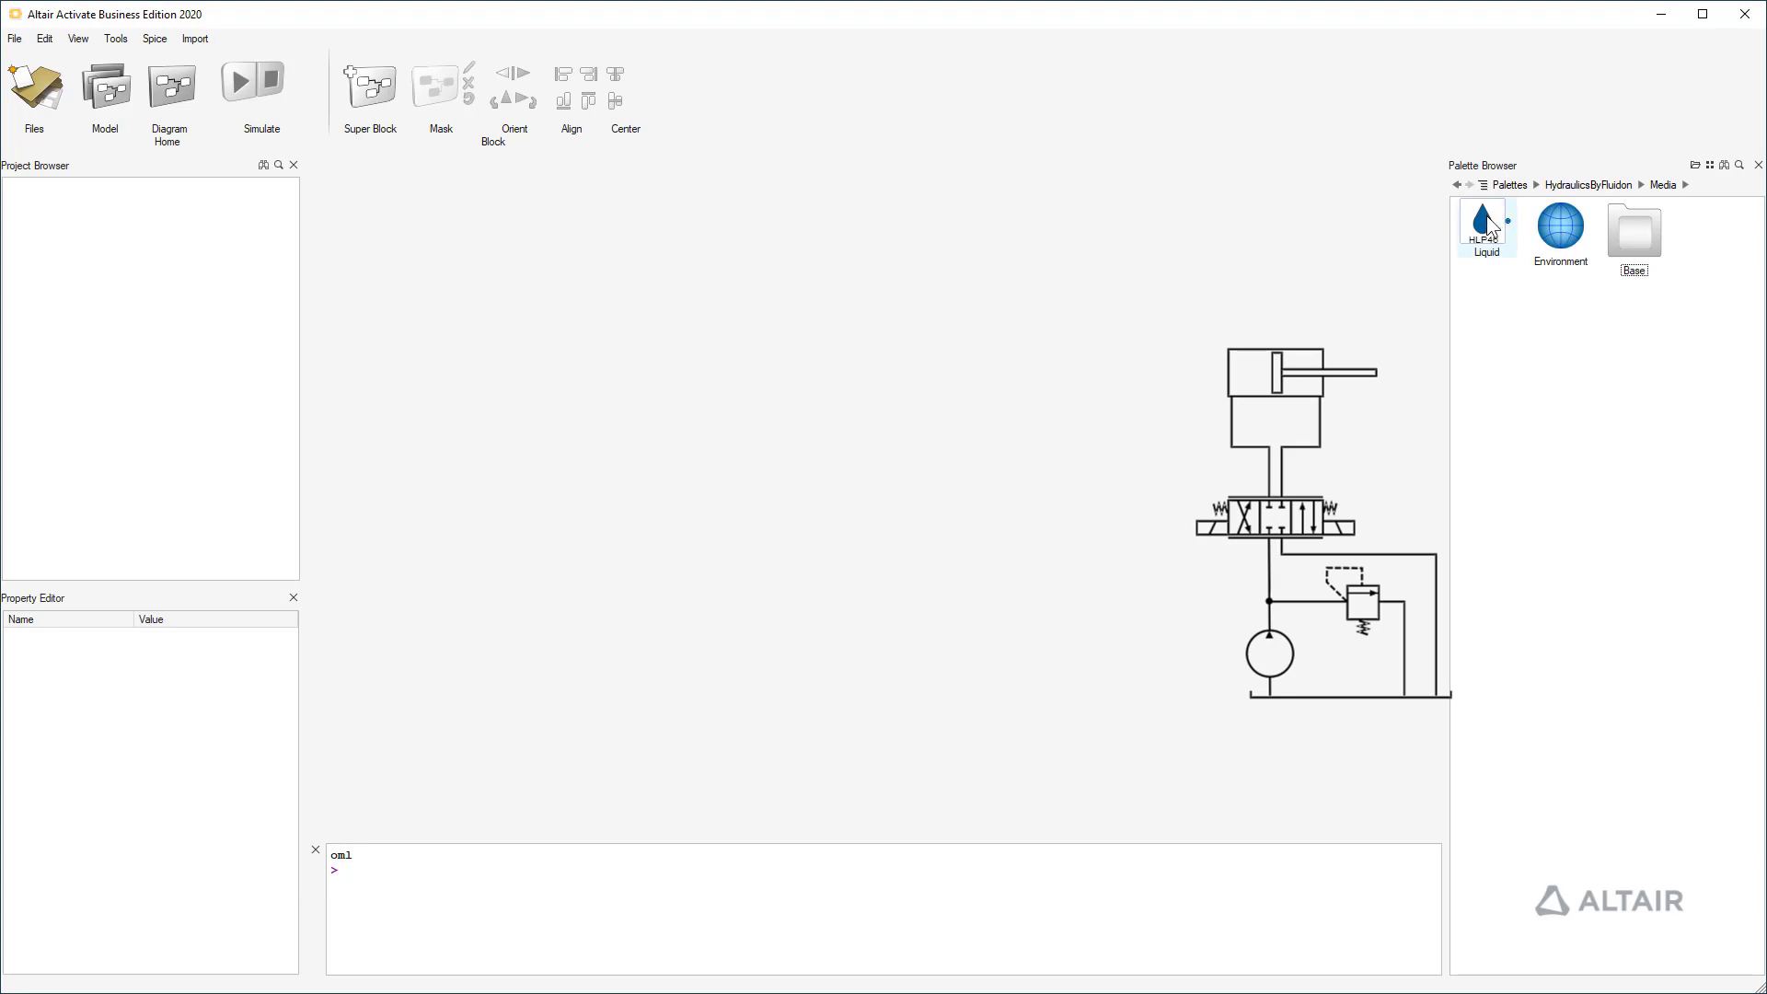
{"action": "left_click_drag", "start_coordinate": [1488, 215], "coordinate": [605, 485]}
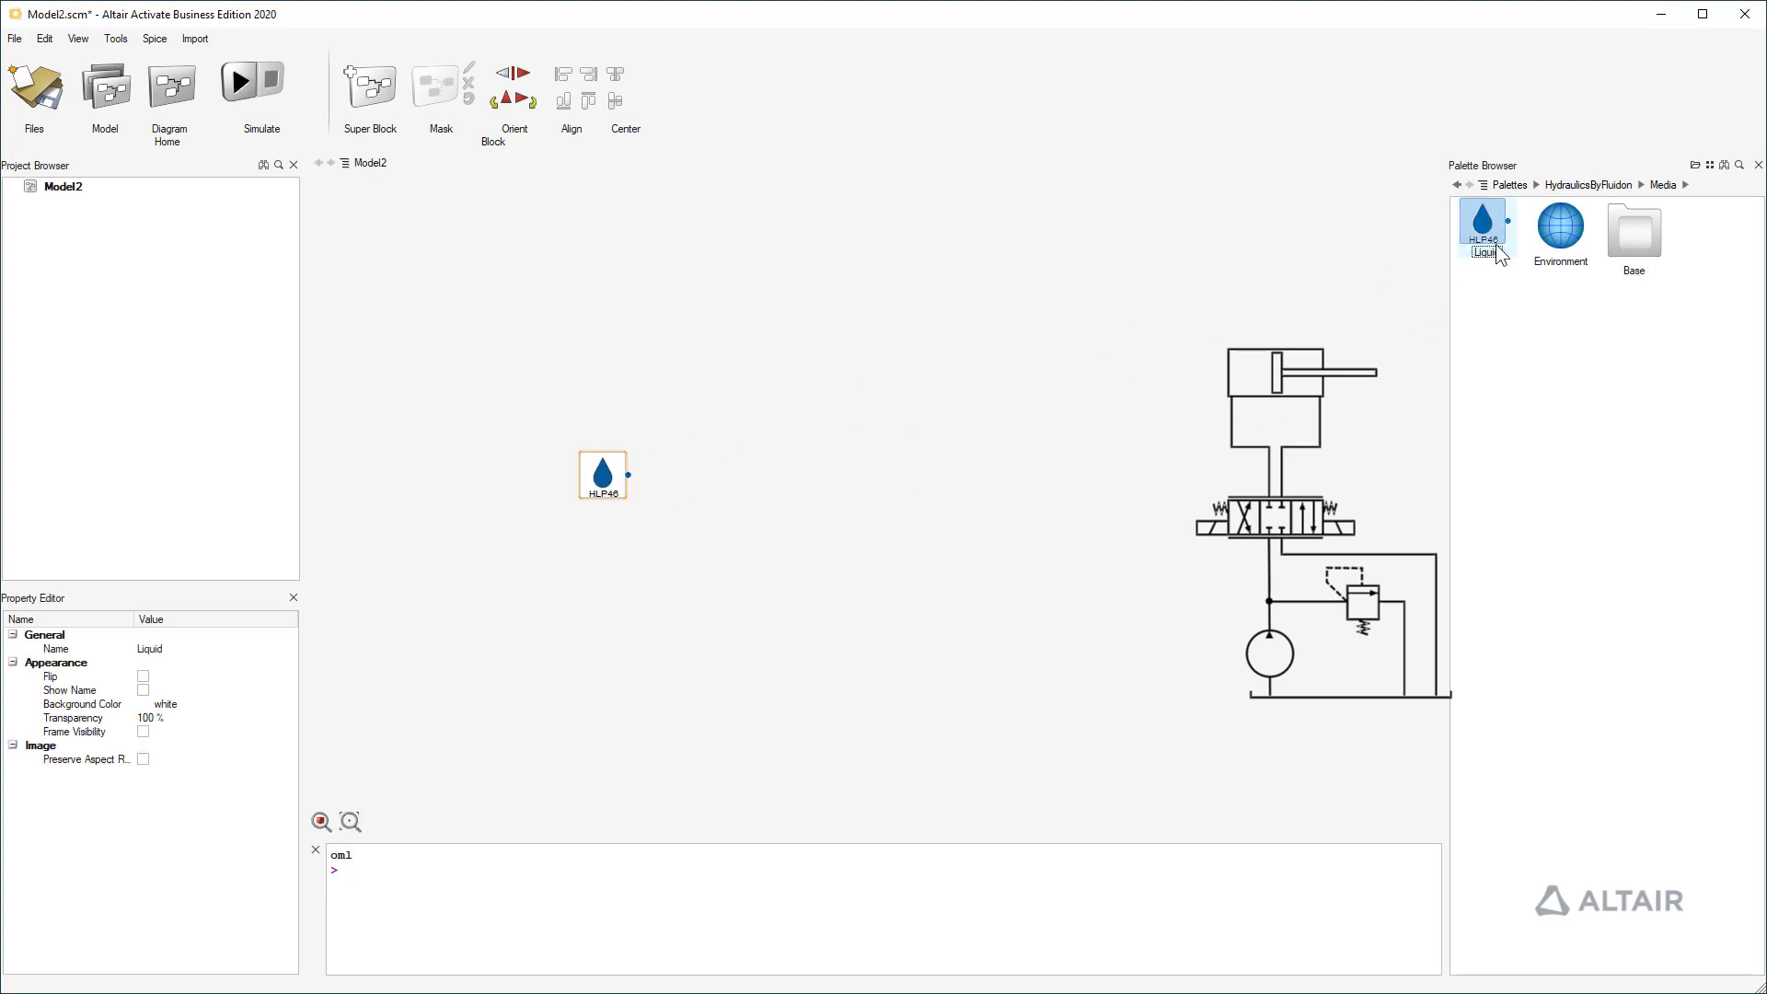
{"action": "left_click_drag", "start_coordinate": [1561, 230], "coordinate": [611, 569]}
- Place a ConstantFlowPump from the Pumps category on the diagram
{"action": "left_click", "coordinate": [1578, 186]}
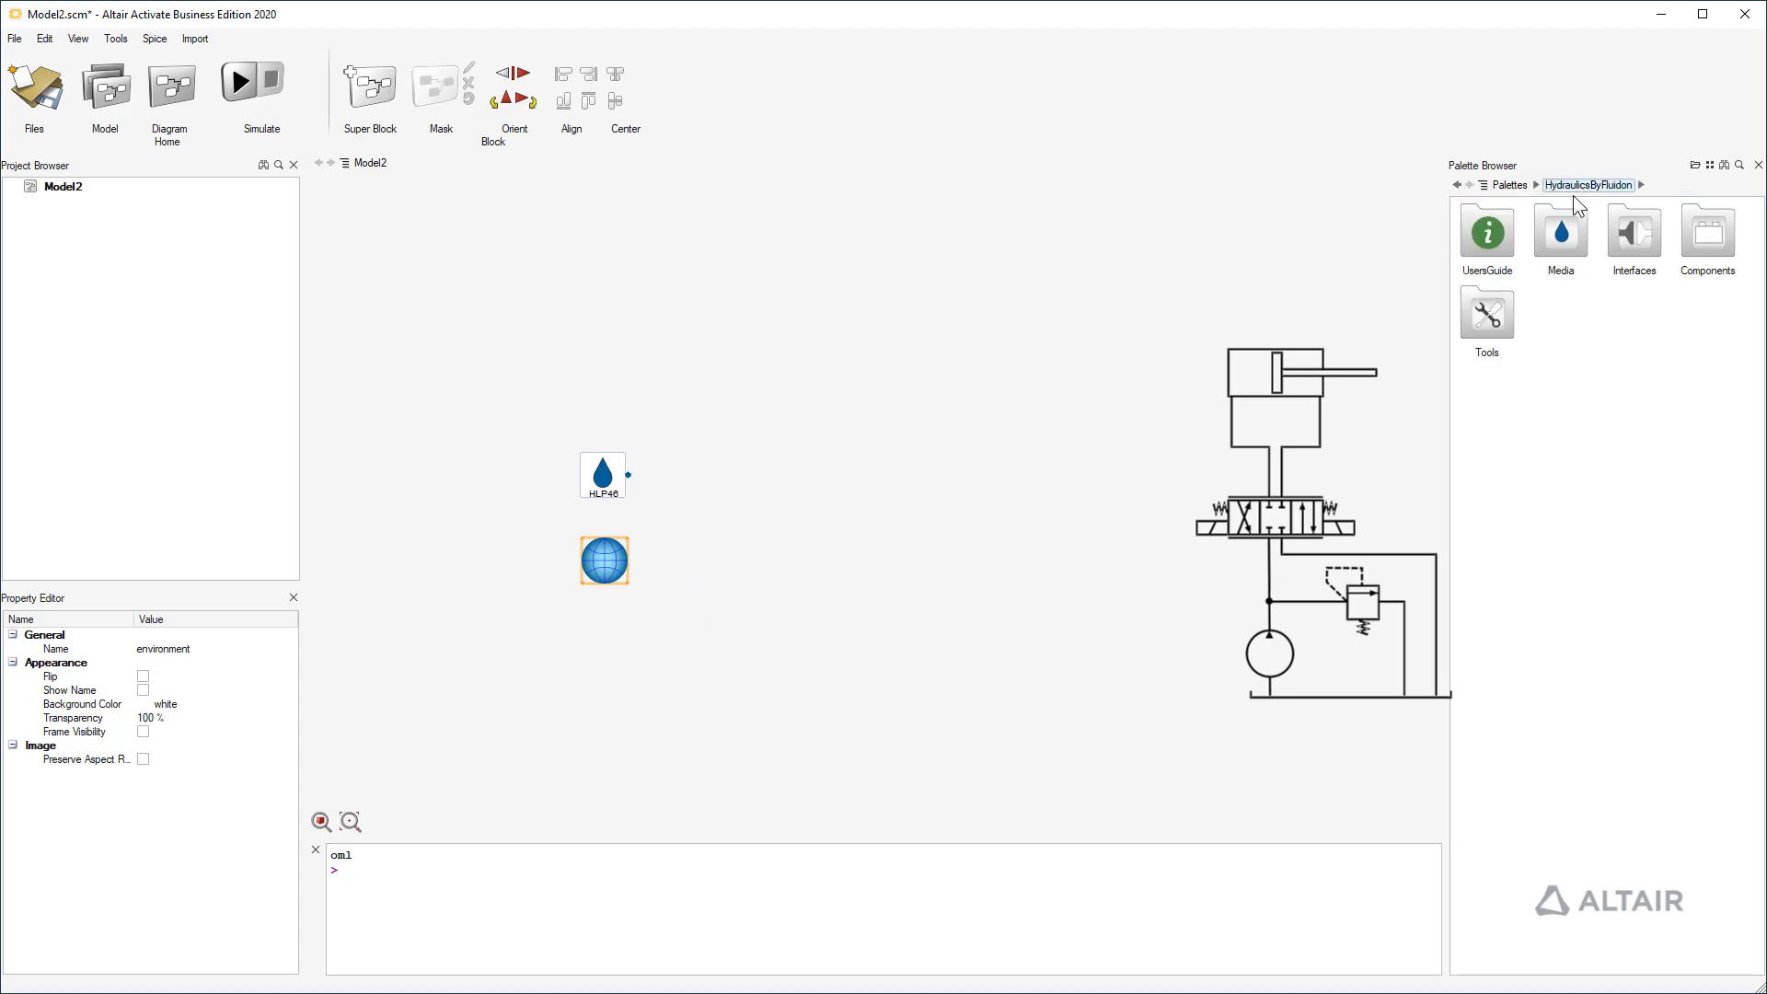
{"action": "double_click", "coordinate": [1709, 239]}
{"action": "double_click", "coordinate": [1506, 232]}
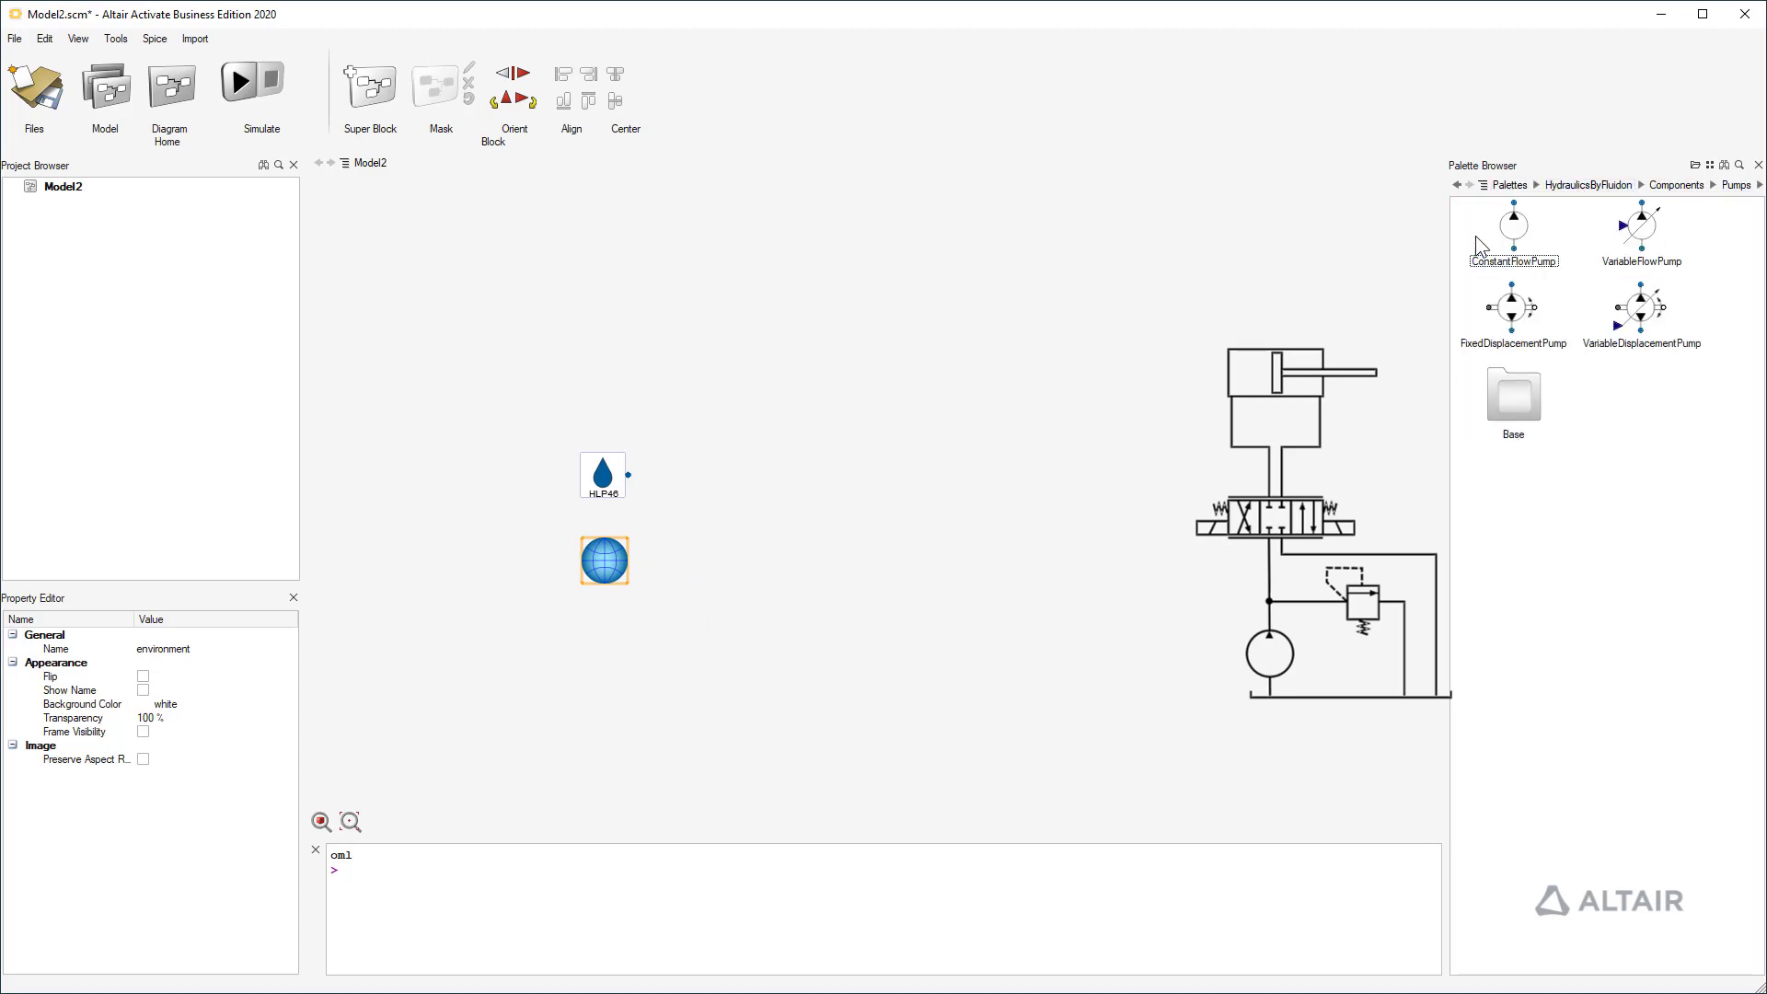
{"action": "left_click_drag", "start_coordinate": [1509, 235], "coordinate": [754, 567]}
- Add an OpenTank below the pump and a Volume block to its right
{"action": "left_click", "coordinate": [1681, 186]}
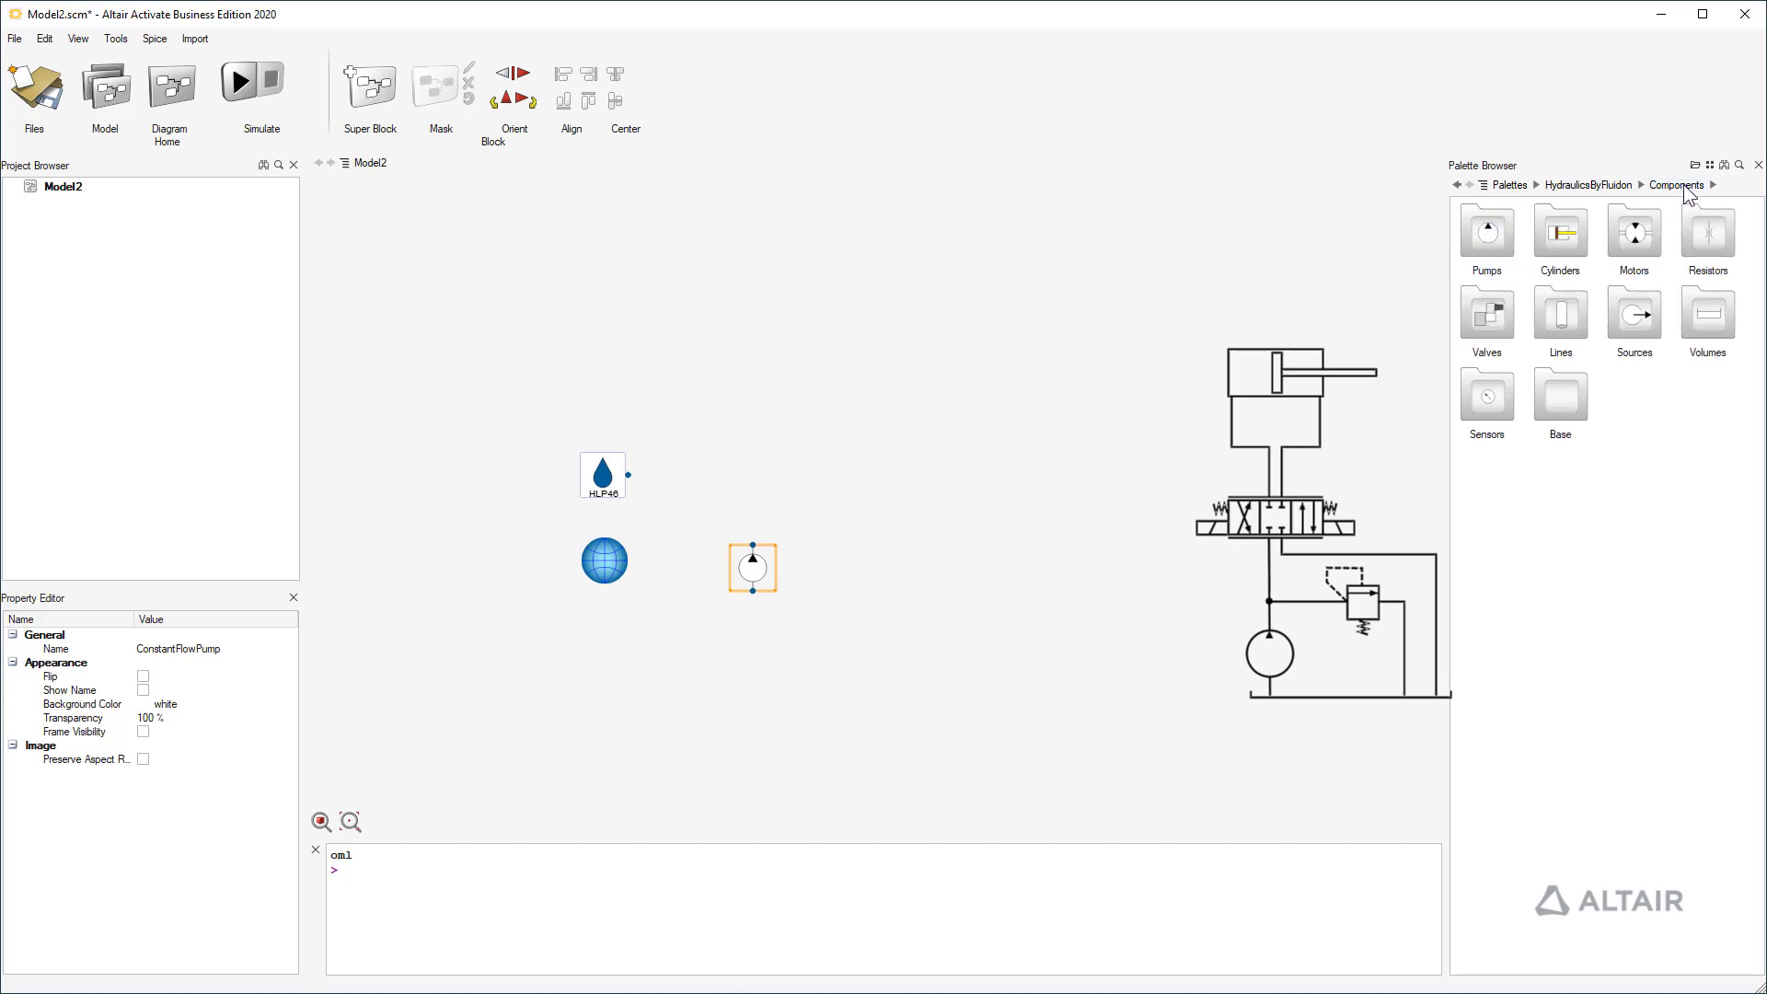
{"action": "double_click", "coordinate": [1705, 322]}
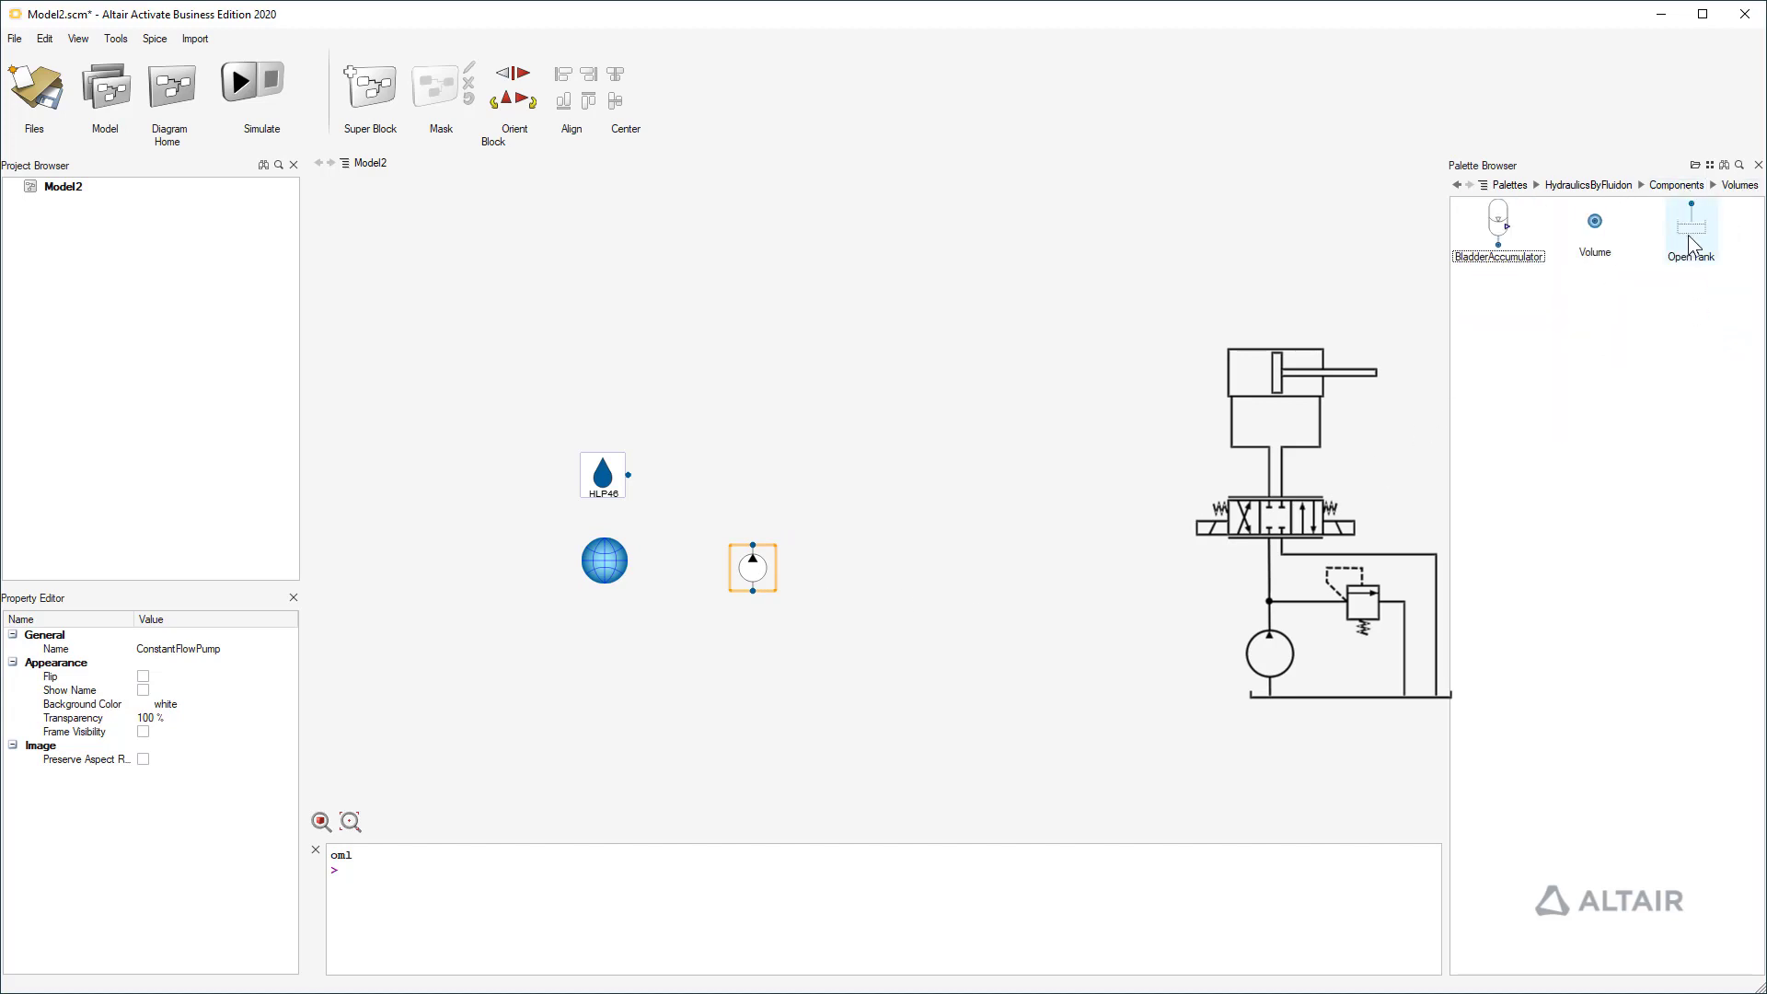
{"action": "left_click_drag", "start_coordinate": [1688, 232], "coordinate": [757, 664]}
{"action": "left_click", "coordinate": [1591, 237]}
{"action": "left_click_drag", "start_coordinate": [1590, 242], "coordinate": [921, 569]}
- Place the PRVstatic pressure relief valve from Valves > PressureValves
{"action": "left_click", "coordinate": [1674, 186]}
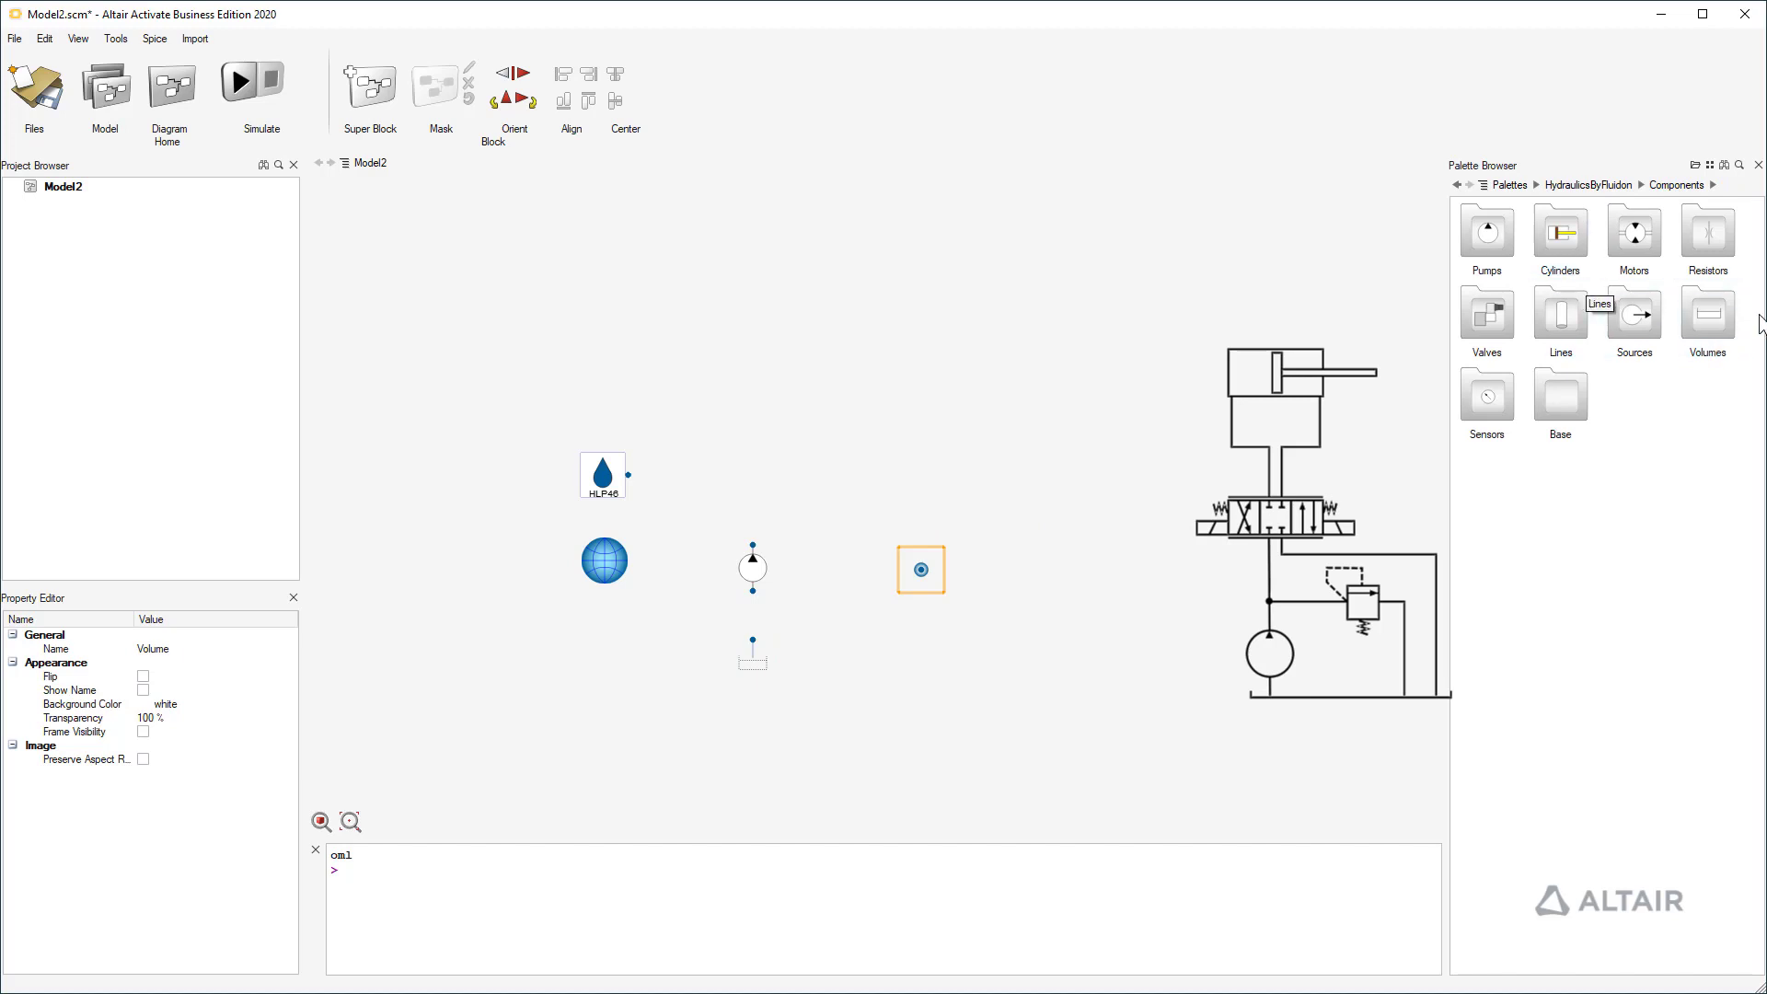
{"action": "double_click", "coordinate": [1480, 327]}
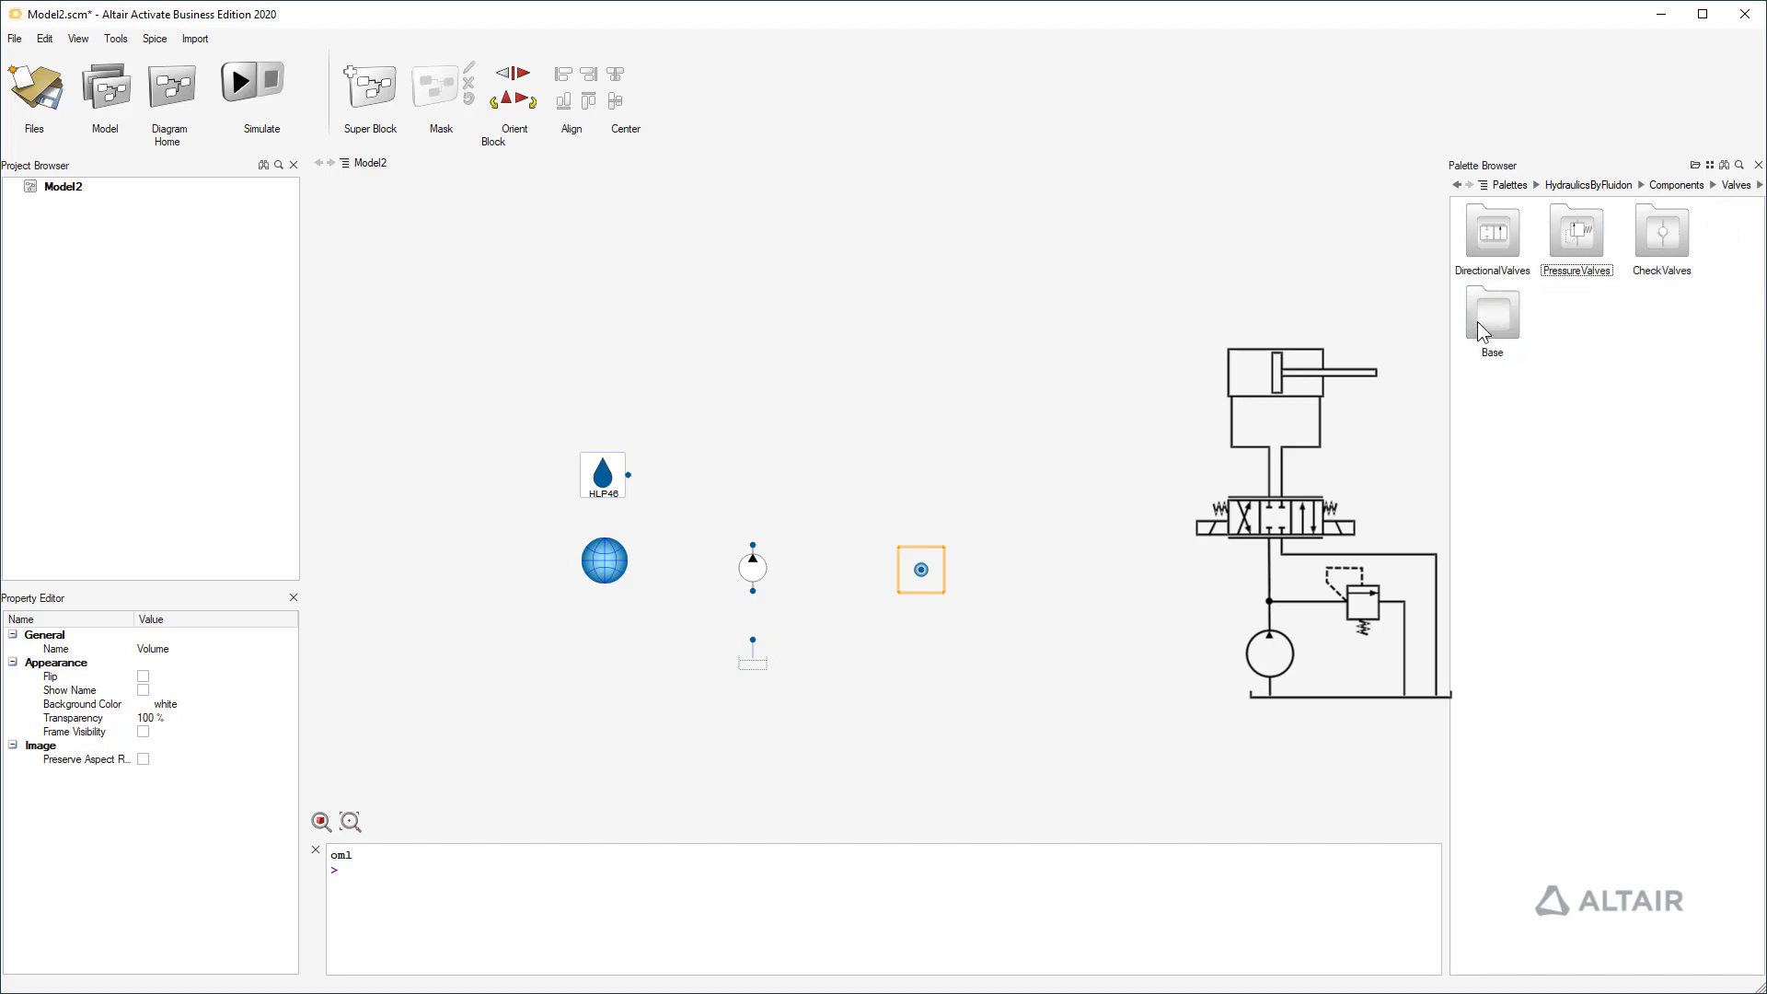
{"action": "double_click", "coordinate": [1577, 240]}
{"action": "left_click_drag", "start_coordinate": [1478, 225], "coordinate": [935, 452]}
- Add the PropValve43PT2 directional valve above the pump and a Cylinder above it
{"action": "left_click", "coordinate": [1665, 184]}
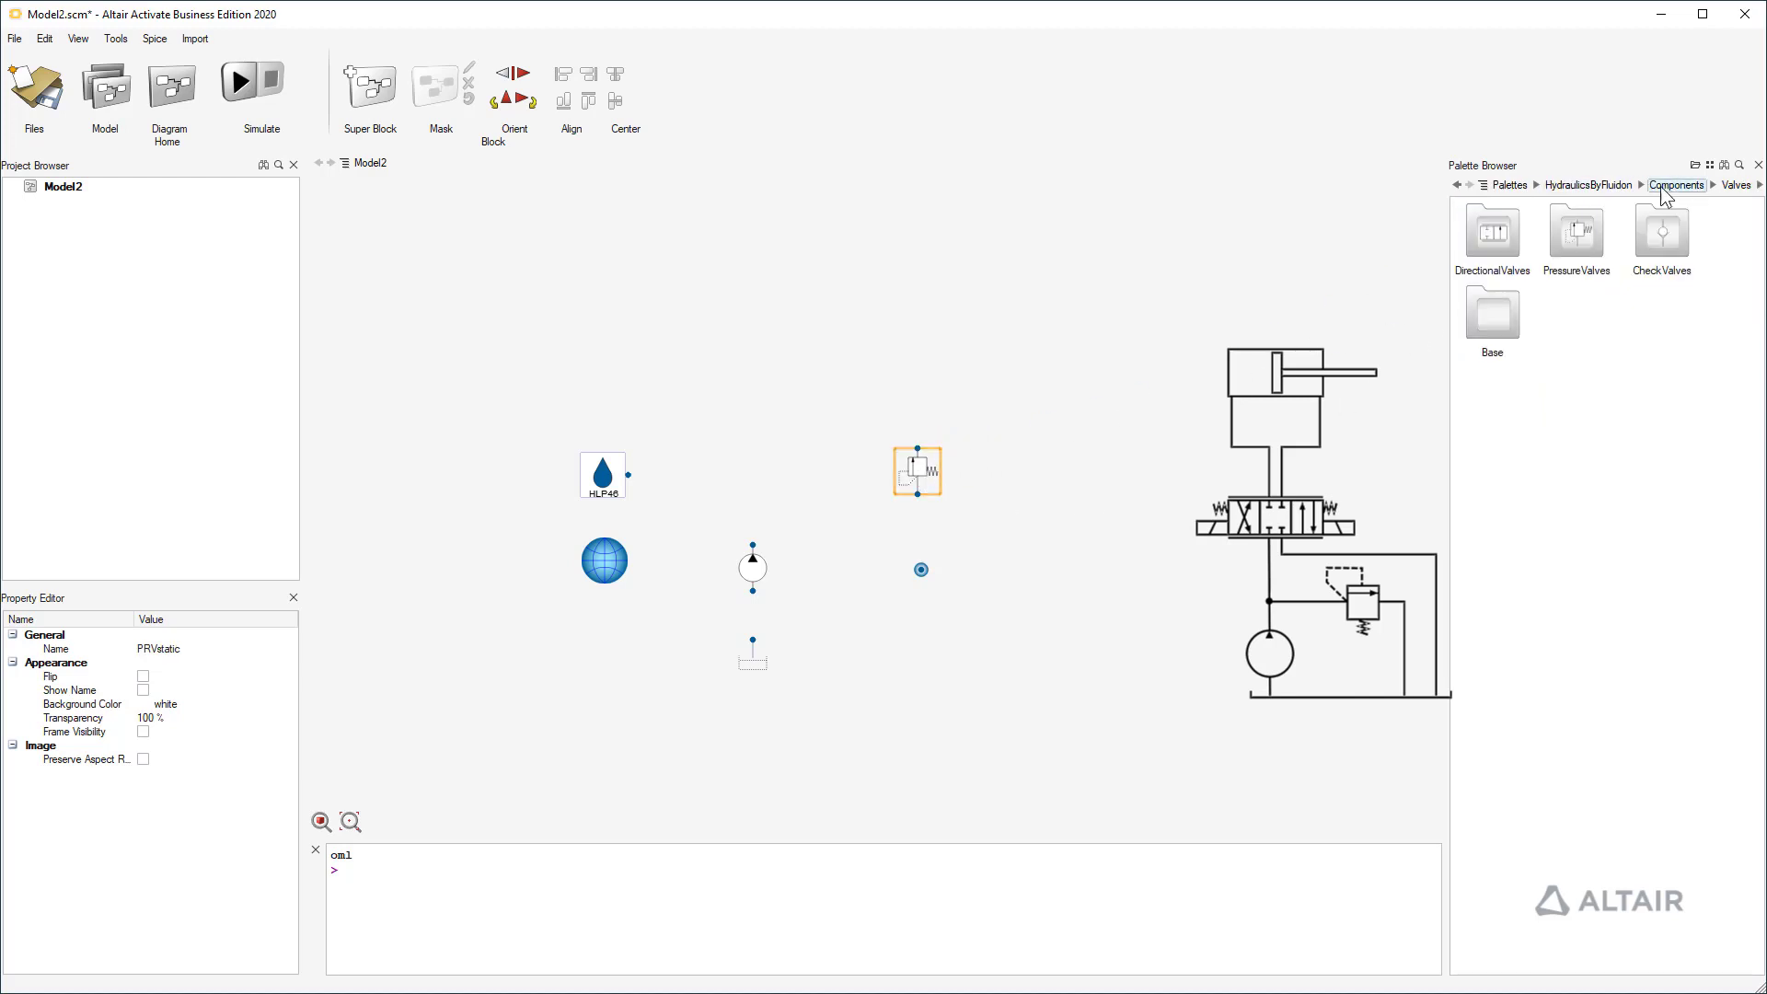
{"action": "double_click", "coordinate": [1492, 232]}
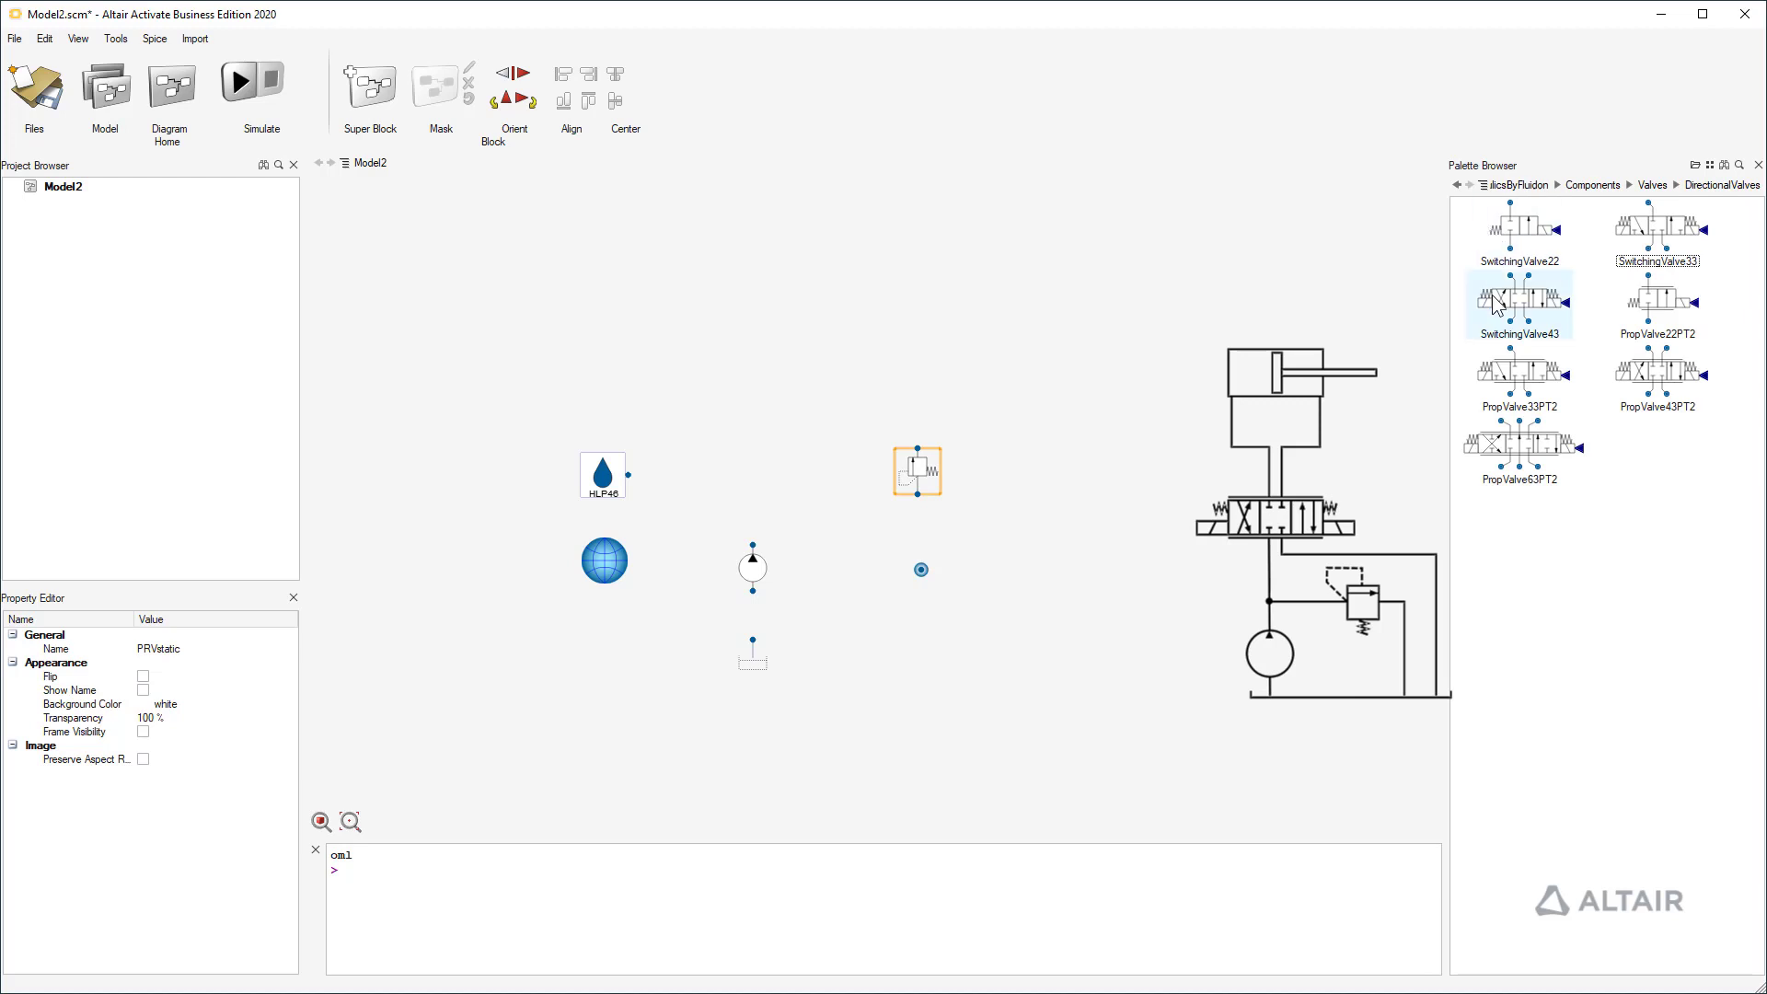
{"action": "left_click_drag", "start_coordinate": [1667, 378], "coordinate": [755, 451]}
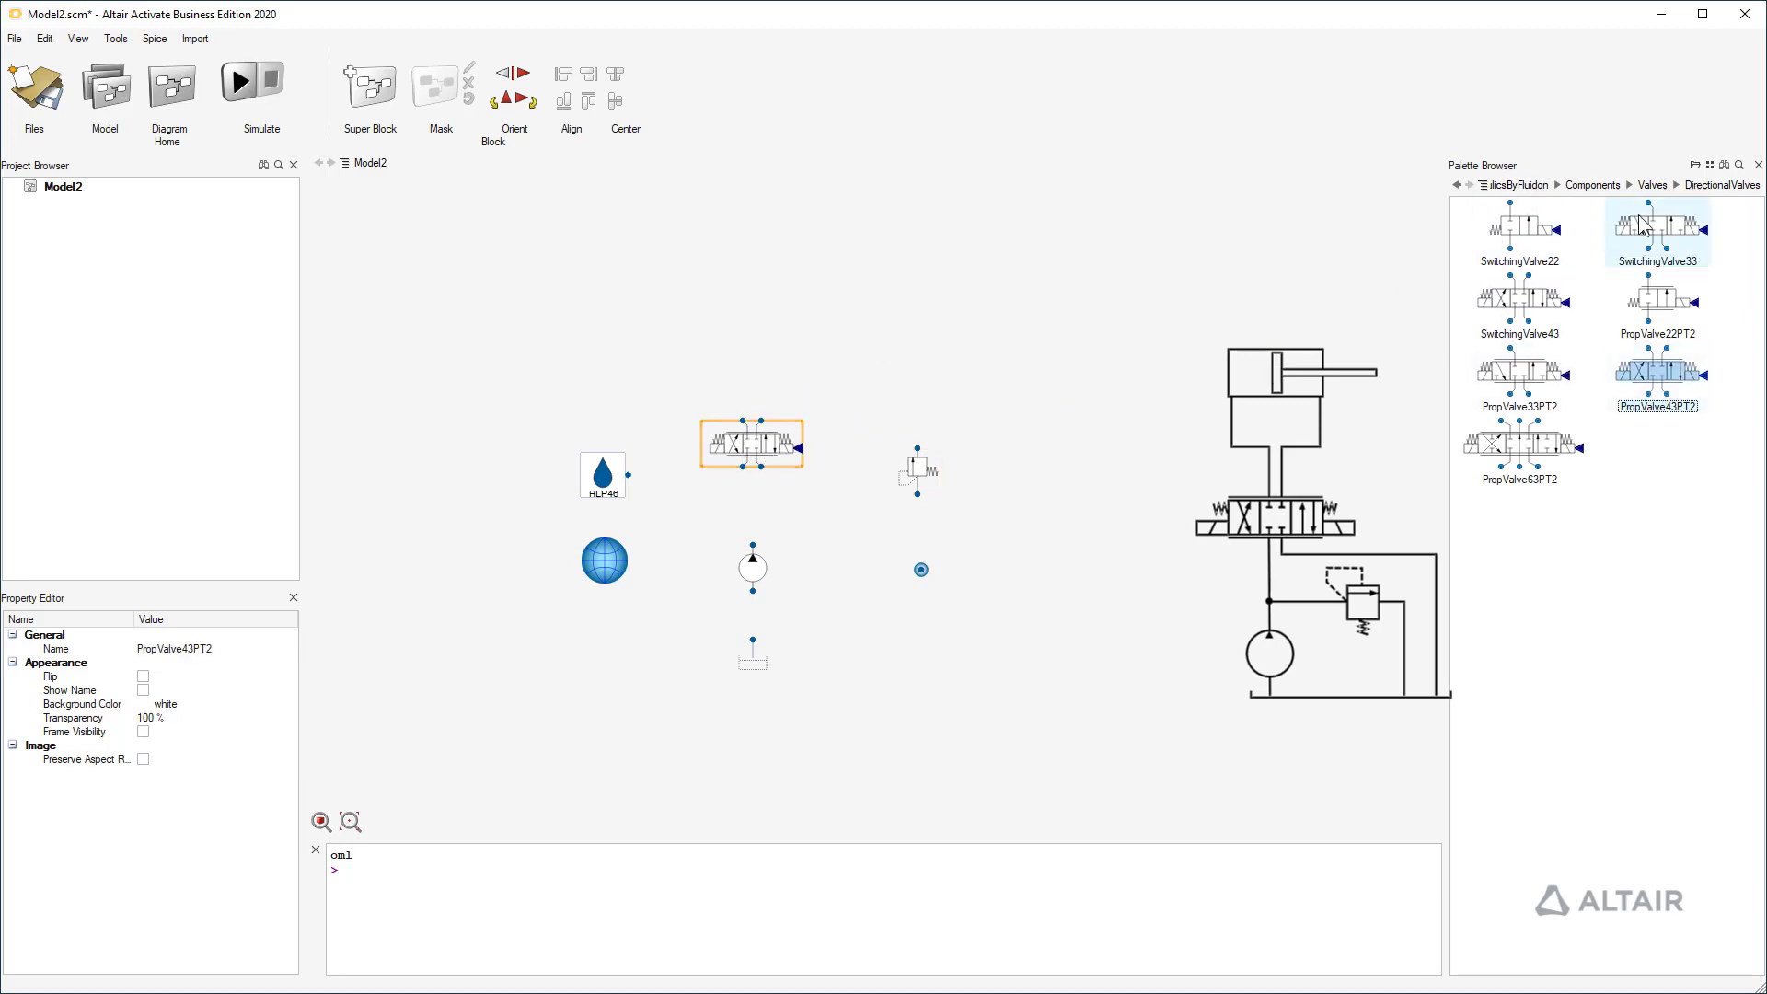
{"action": "left_click", "coordinate": [1593, 185]}
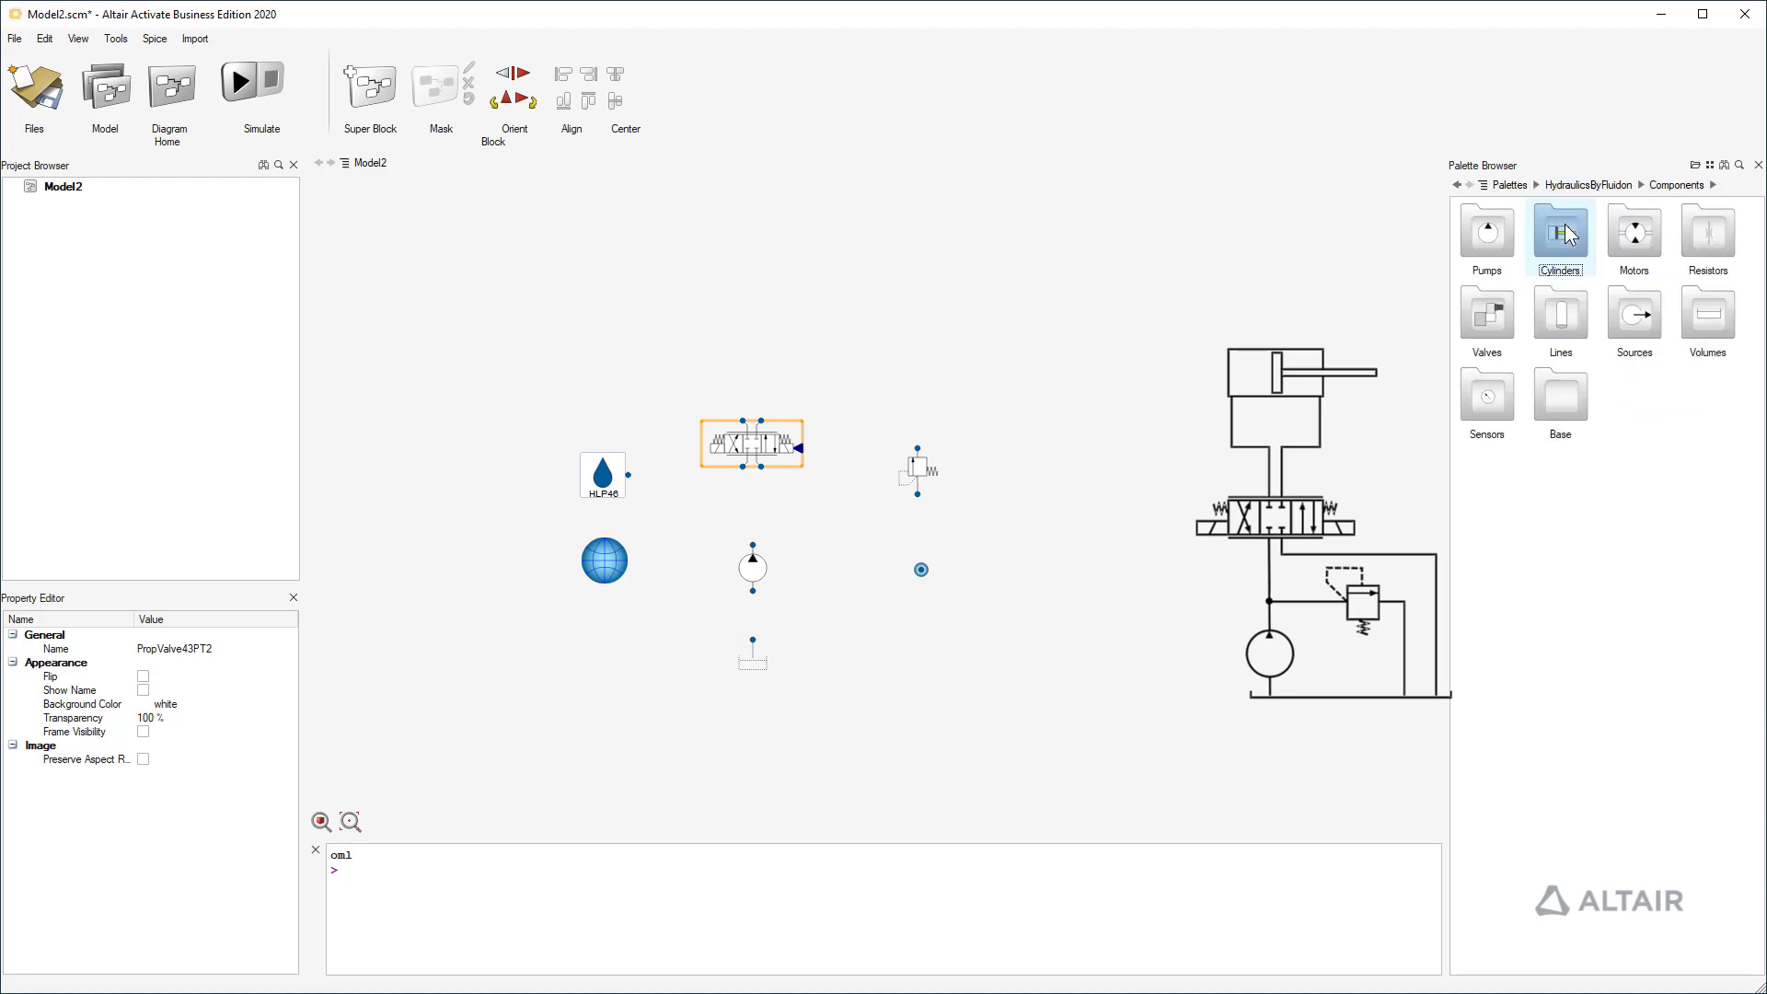
{"action": "double_click", "coordinate": [1570, 234]}
{"action": "left_click_drag", "start_coordinate": [1514, 226], "coordinate": [757, 350]}
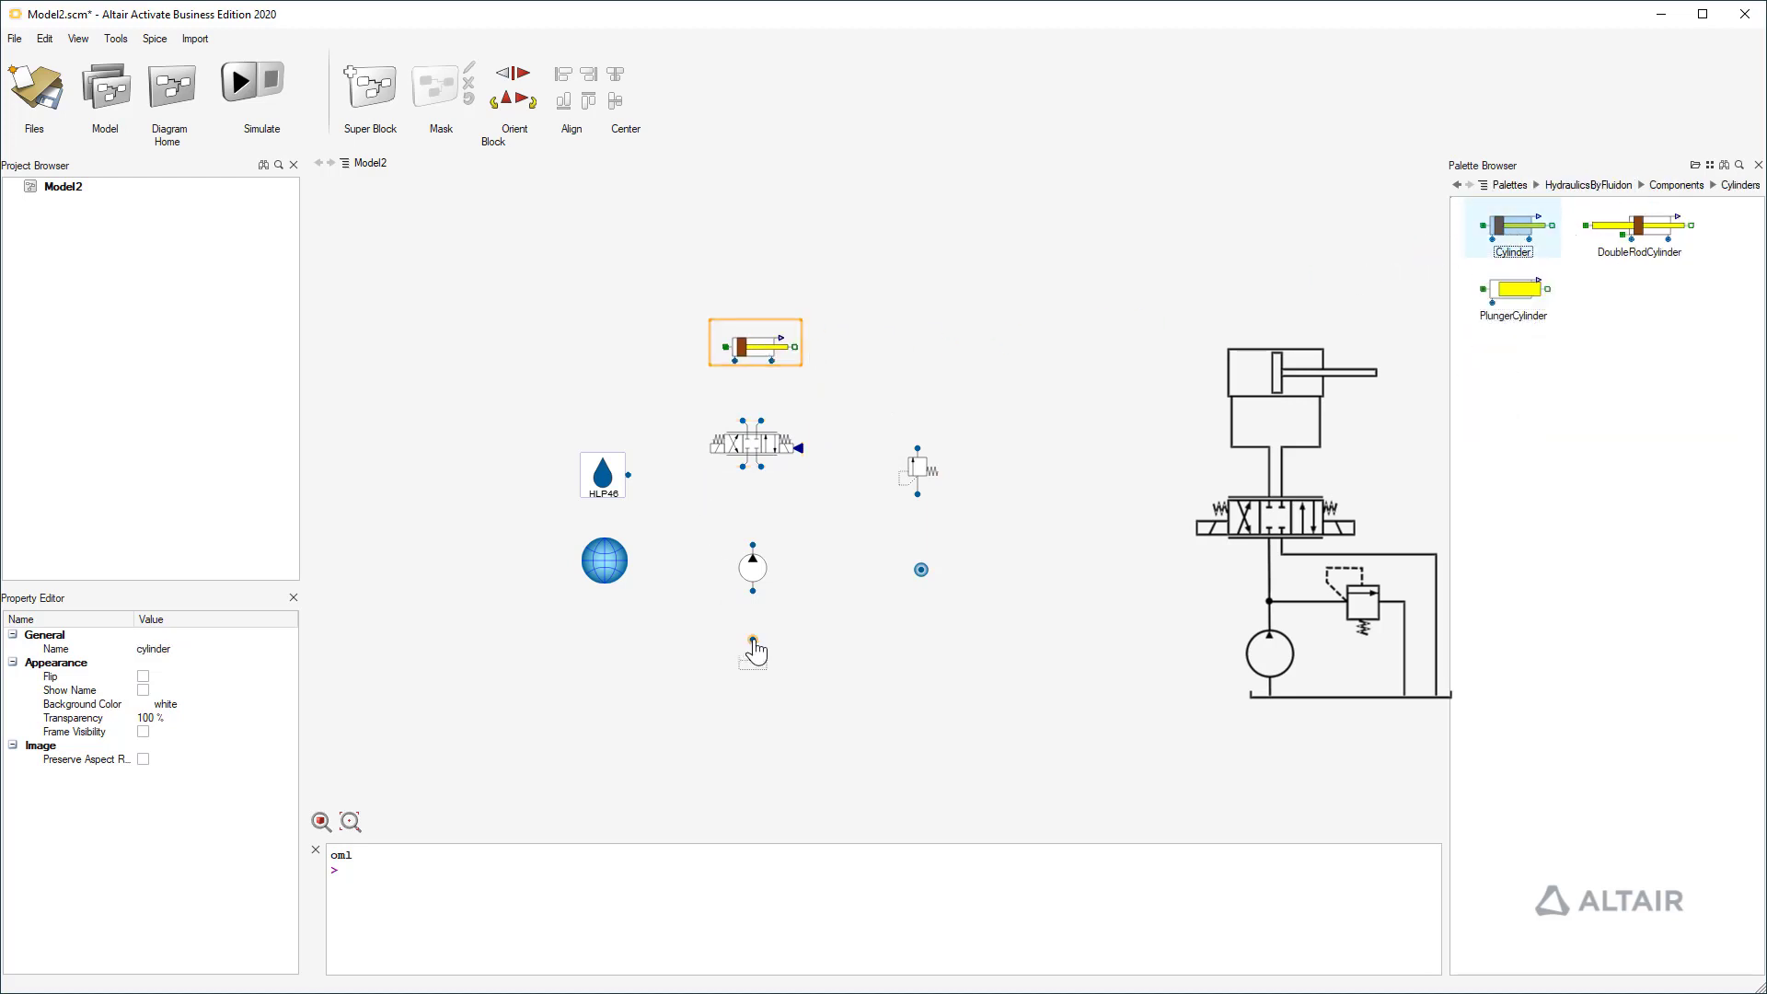
- Link the tank to the pump inlet, rotate the relief valve 90° beside the pump line
{"action": "left_click_drag", "start_coordinate": [752, 639], "coordinate": [783, 470]}
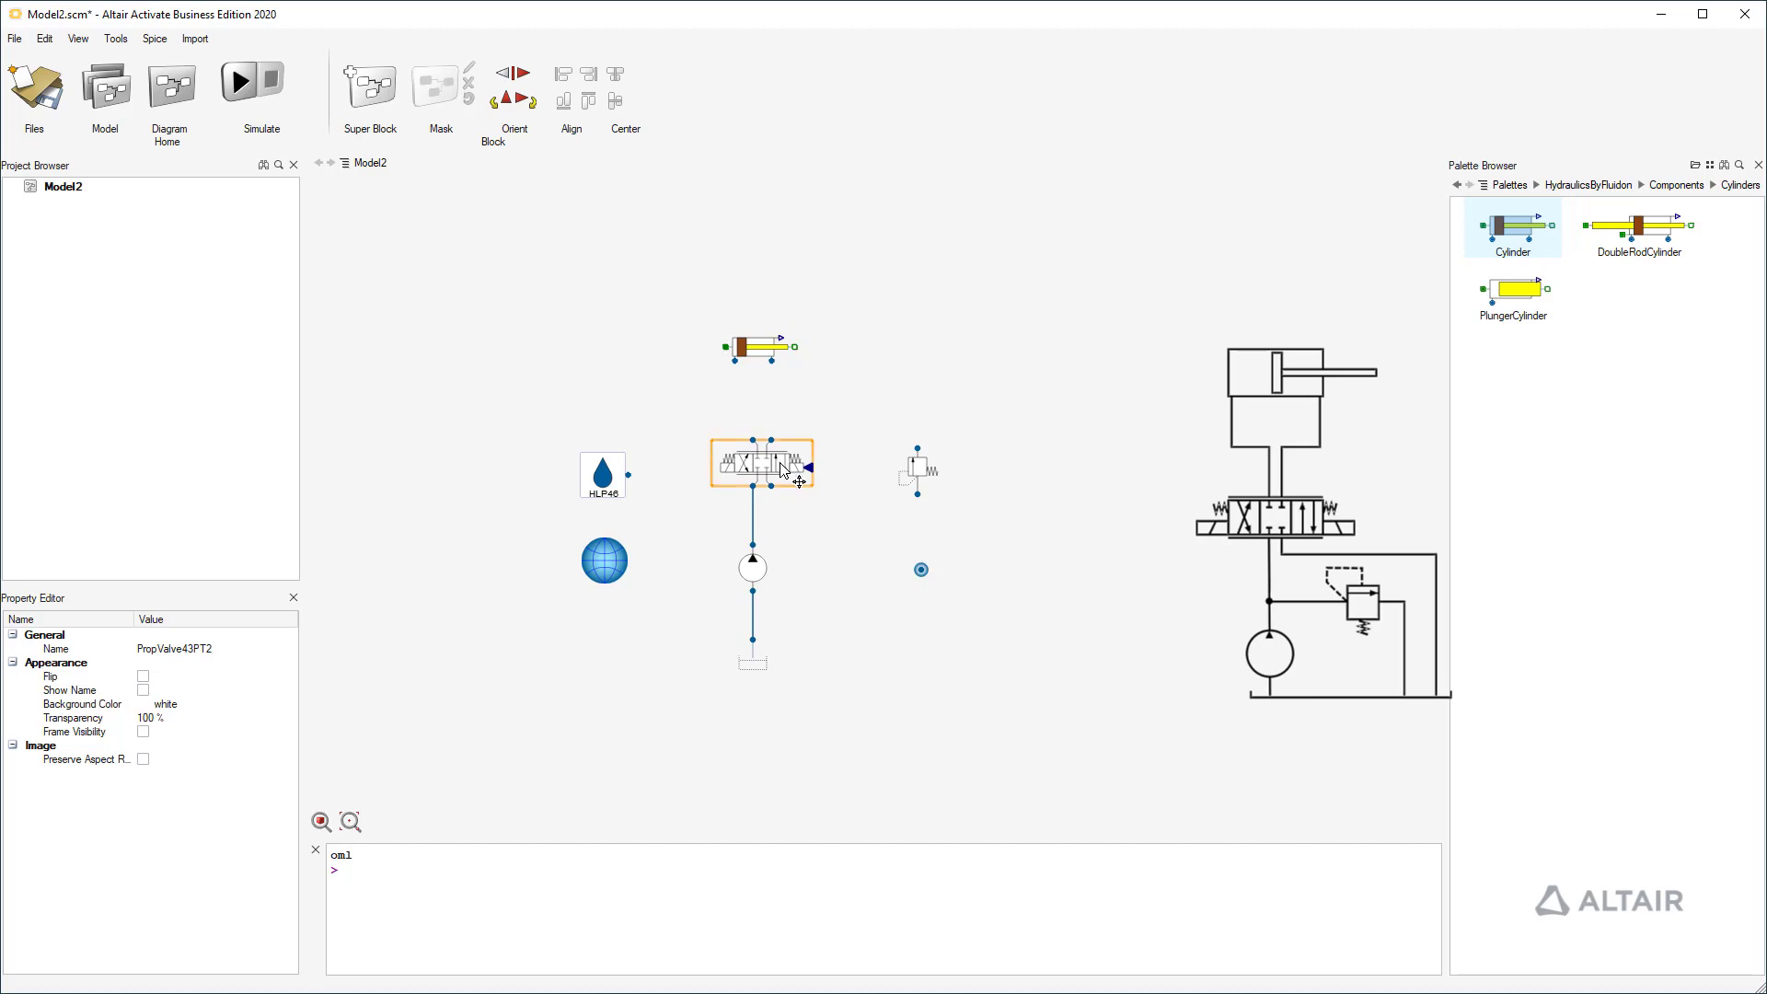
{"action": "scroll", "coordinate": [782, 470], "scroll_direction": "up", "scroll_amount": 2}
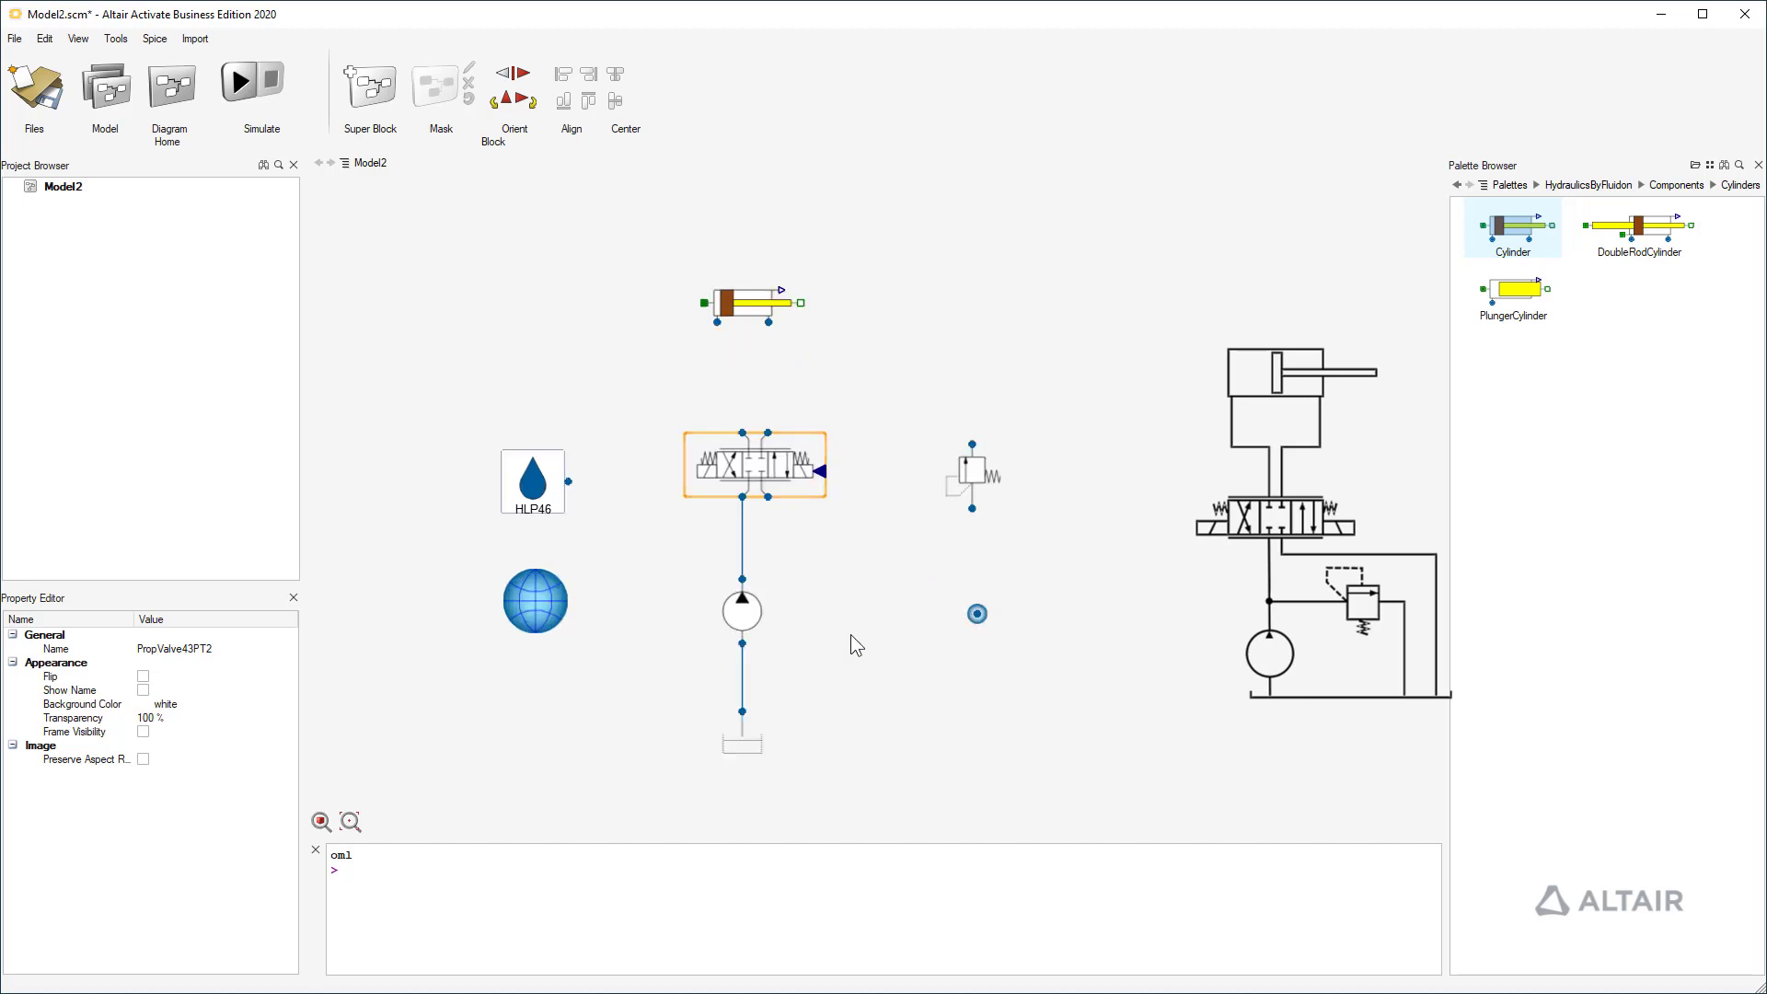
{"action": "left_click_drag", "start_coordinate": [972, 474], "coordinate": [875, 541]}
{"action": "left_click", "coordinate": [526, 99]}
{"action": "left_click_drag", "start_coordinate": [748, 614], "coordinate": [746, 653]}
{"action": "left_click_drag", "start_coordinate": [877, 558], "coordinate": [858, 610]}
{"action": "left_click", "coordinate": [794, 606]}
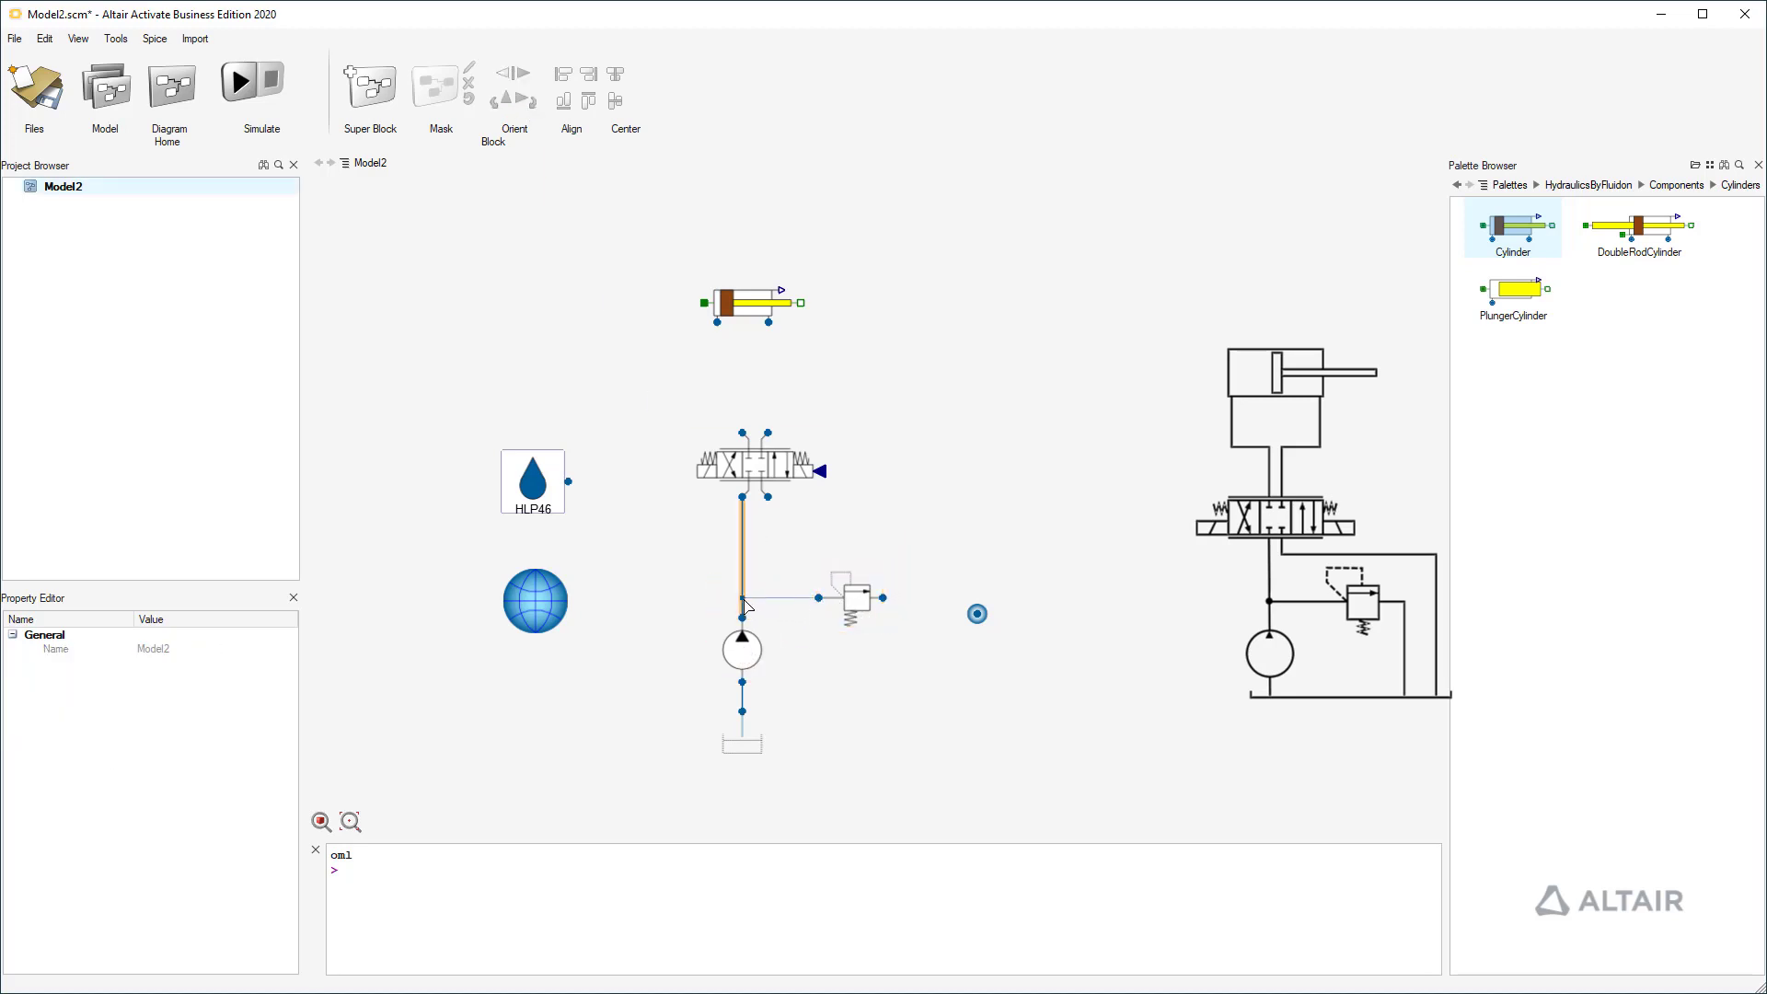
- Move the Volume block onto the pump line junction
{"action": "left_click", "coordinate": [977, 614]}
{"action": "left_click_drag", "start_coordinate": [978, 635], "coordinate": [748, 615]}
{"action": "left_click", "coordinate": [687, 596]}
{"action": "left_click", "coordinate": [902, 716]}
- Route the relief valve outlet and the directional valve return to the tank line
{"action": "left_click_drag", "start_coordinate": [884, 598], "coordinate": [742, 691]}
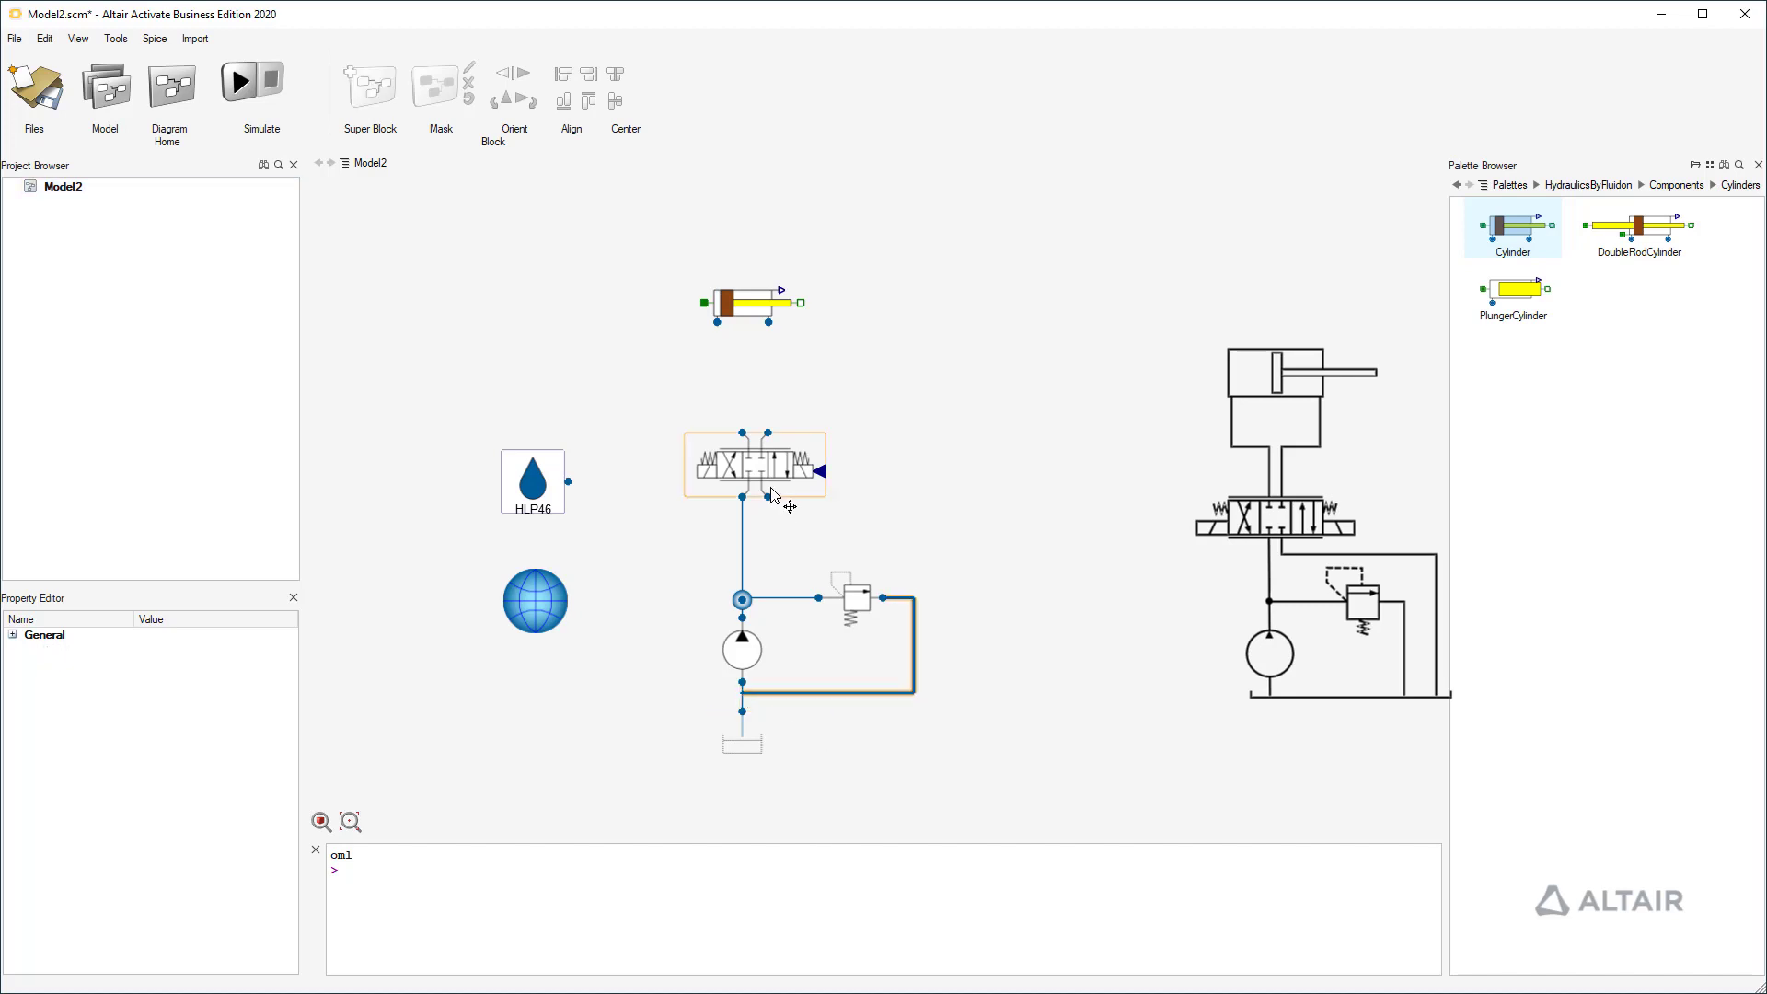
{"action": "left_click_drag", "start_coordinate": [768, 498], "coordinate": [764, 558]}
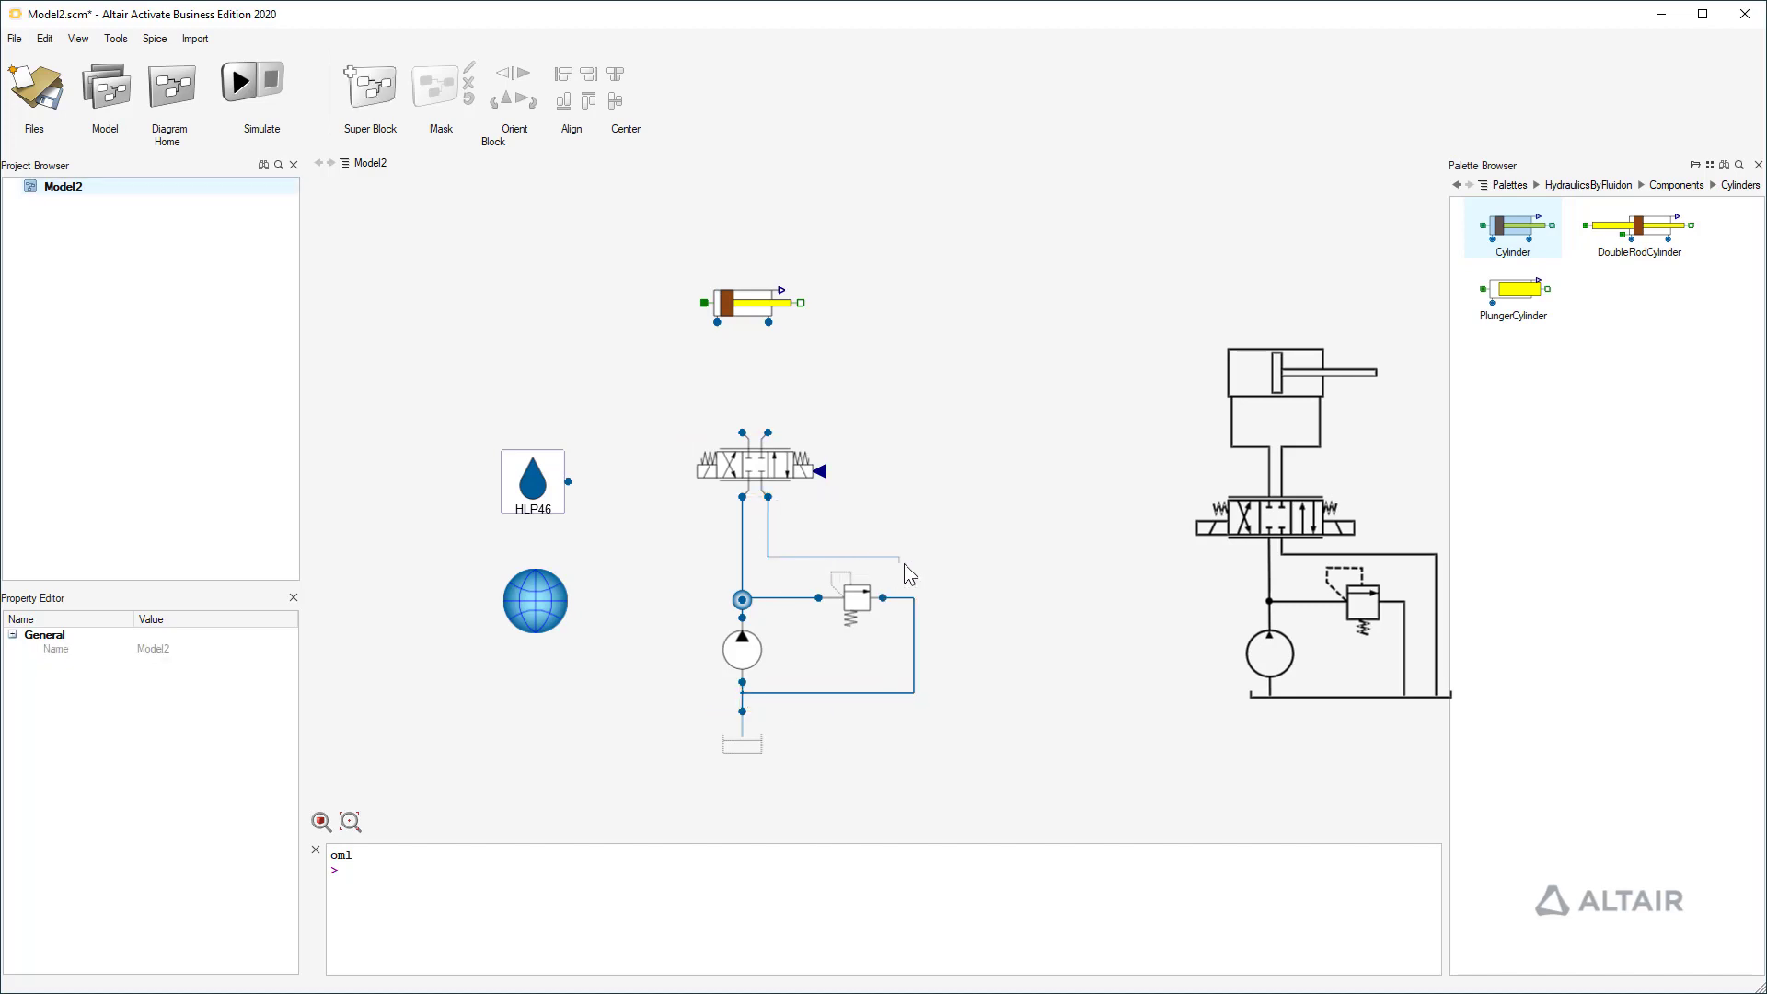
{"action": "left_click_drag", "start_coordinate": [915, 598], "coordinate": [914, 598]}
{"action": "left_click", "coordinate": [1019, 575]}
- Move Environment down, bring HLP46 level with the pump junction, shift the cylinder right
{"action": "left_click_drag", "start_coordinate": [545, 606], "coordinate": [532, 717]}
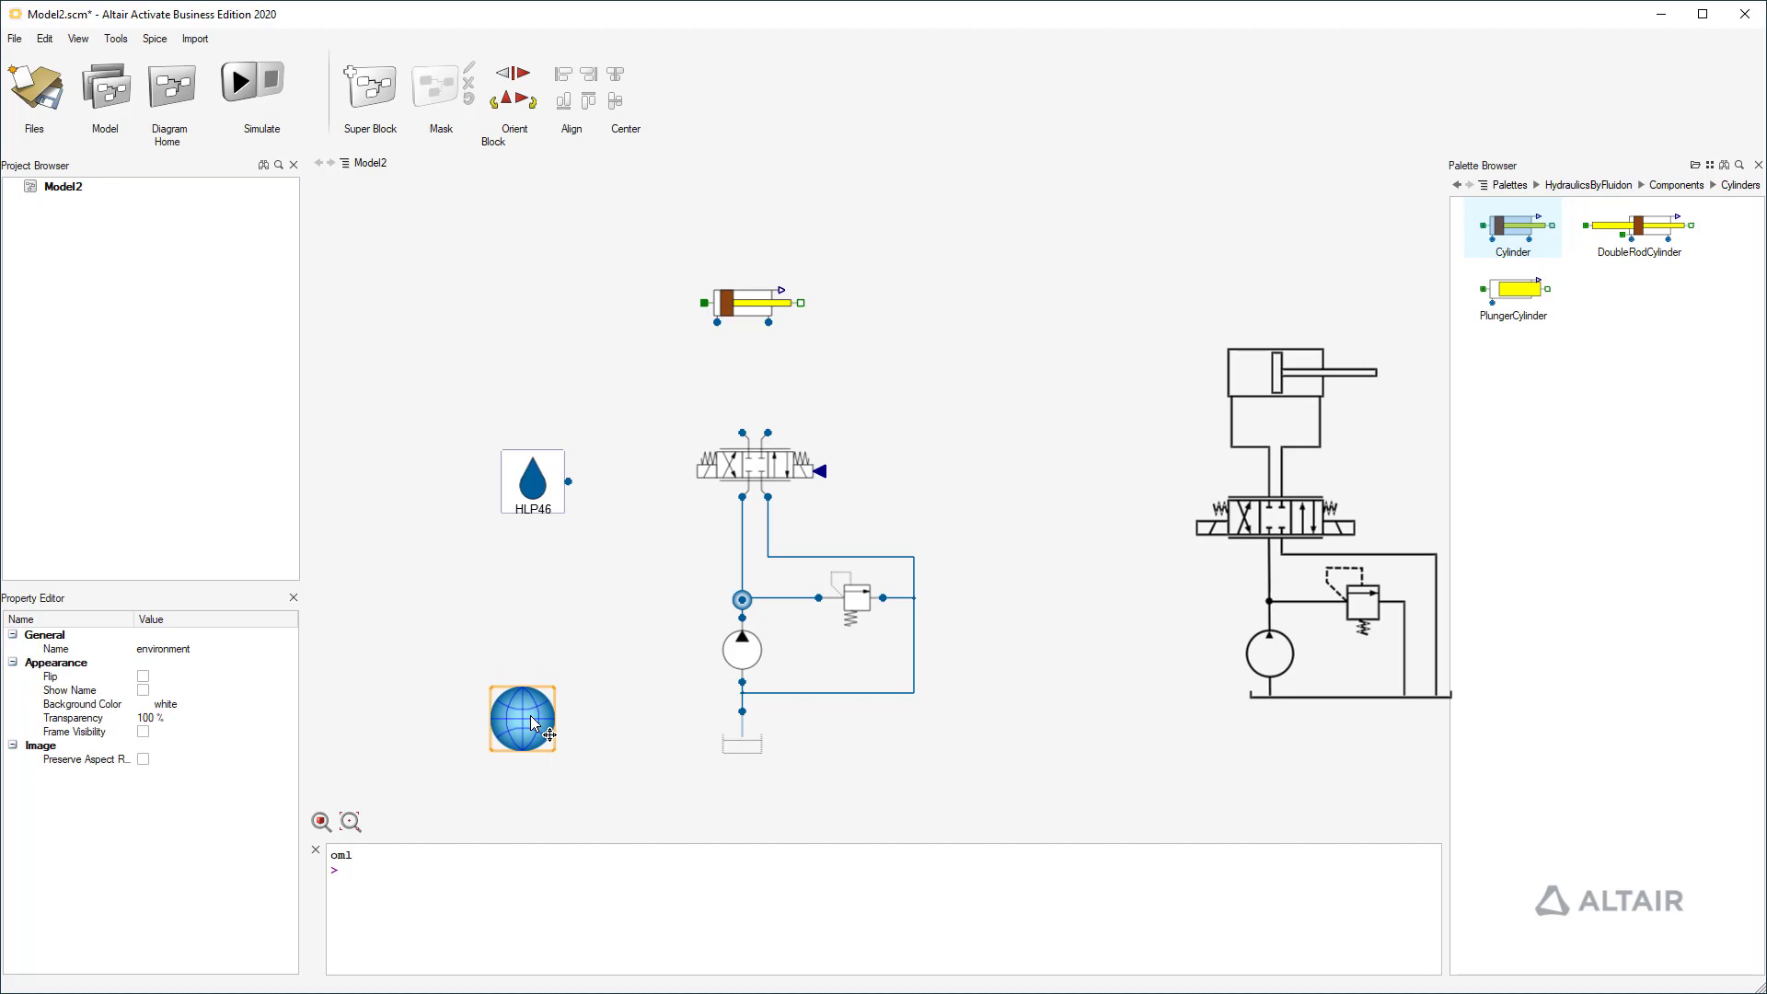
{"action": "mouse_move", "coordinate": [542, 494]}
{"action": "left_mouse_down"}
{"action": "mouse_move", "coordinate": [535, 615]}
{"action": "mouse_move", "coordinate": [742, 601]}
{"action": "left_mouse_up"}
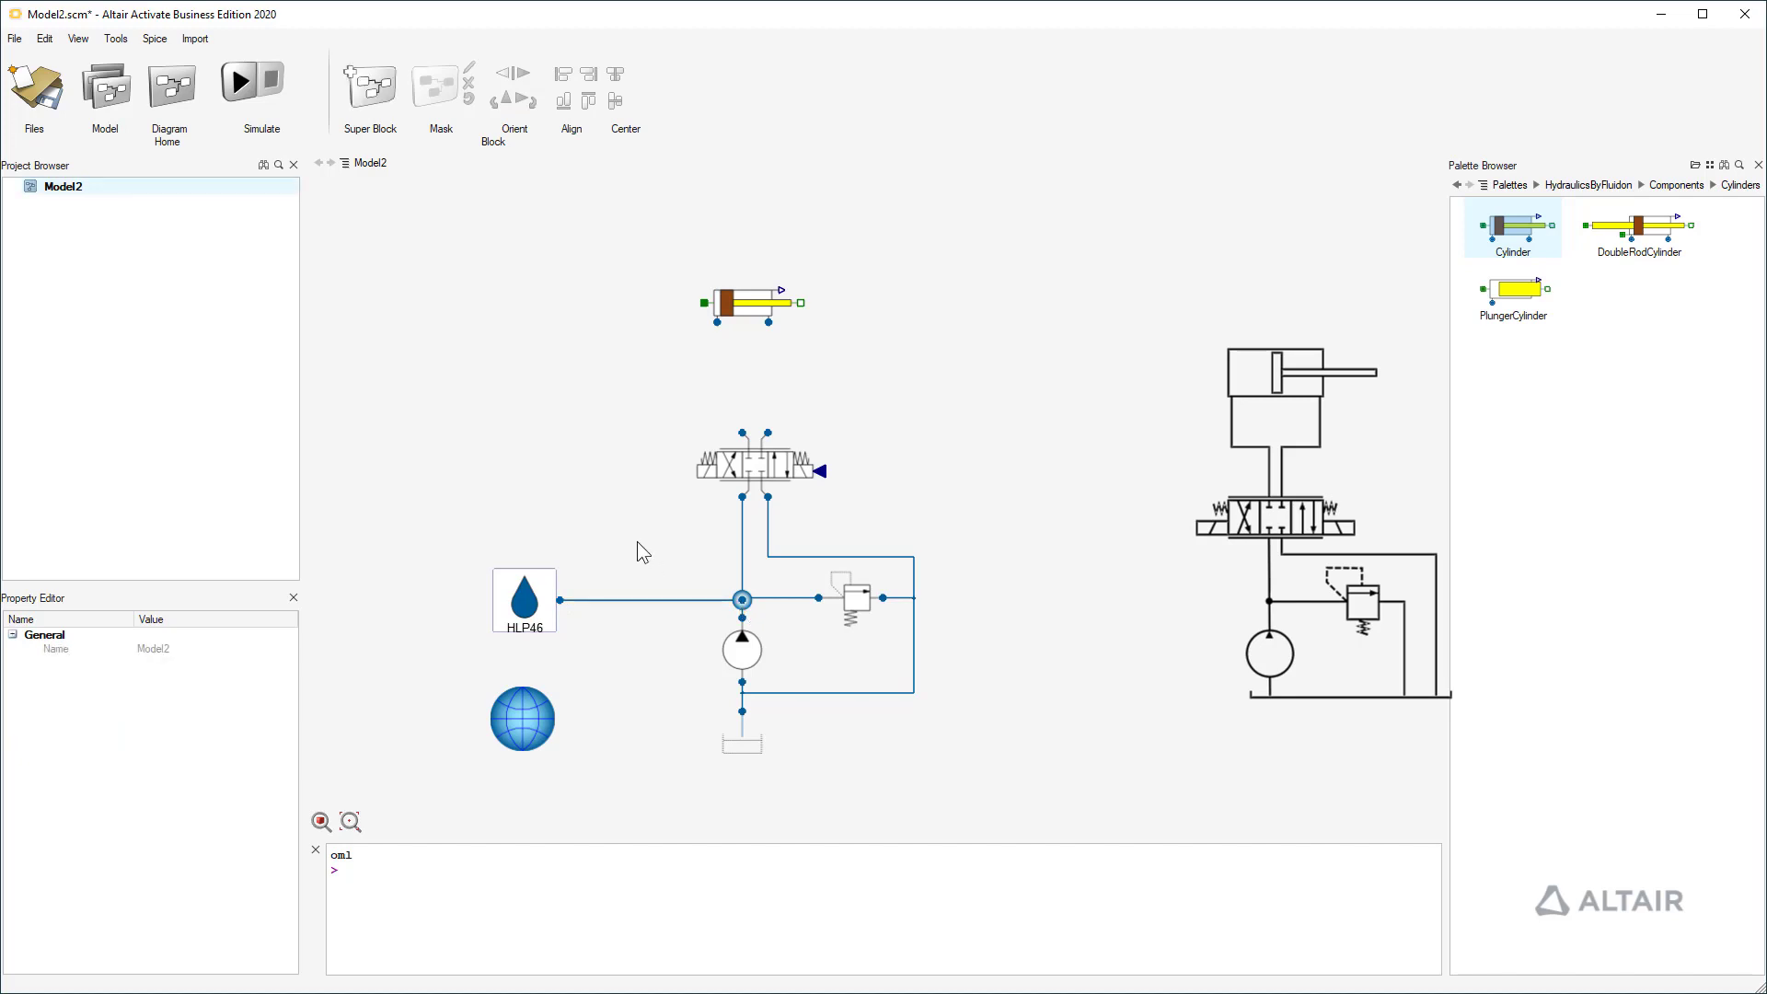
{"action": "left_click_drag", "start_coordinate": [754, 304], "coordinate": [765, 304]}
- Link the valve's A/B ports to the cylinder with a Volume on each line
{"action": "mouse_move", "coordinate": [742, 433]}
{"action": "left_mouse_down"}
{"action": "mouse_move", "coordinate": [729, 322]}
{"action": "mouse_move", "coordinate": [778, 424]}
{"action": "mouse_move", "coordinate": [782, 323]}
{"action": "left_mouse_up"}
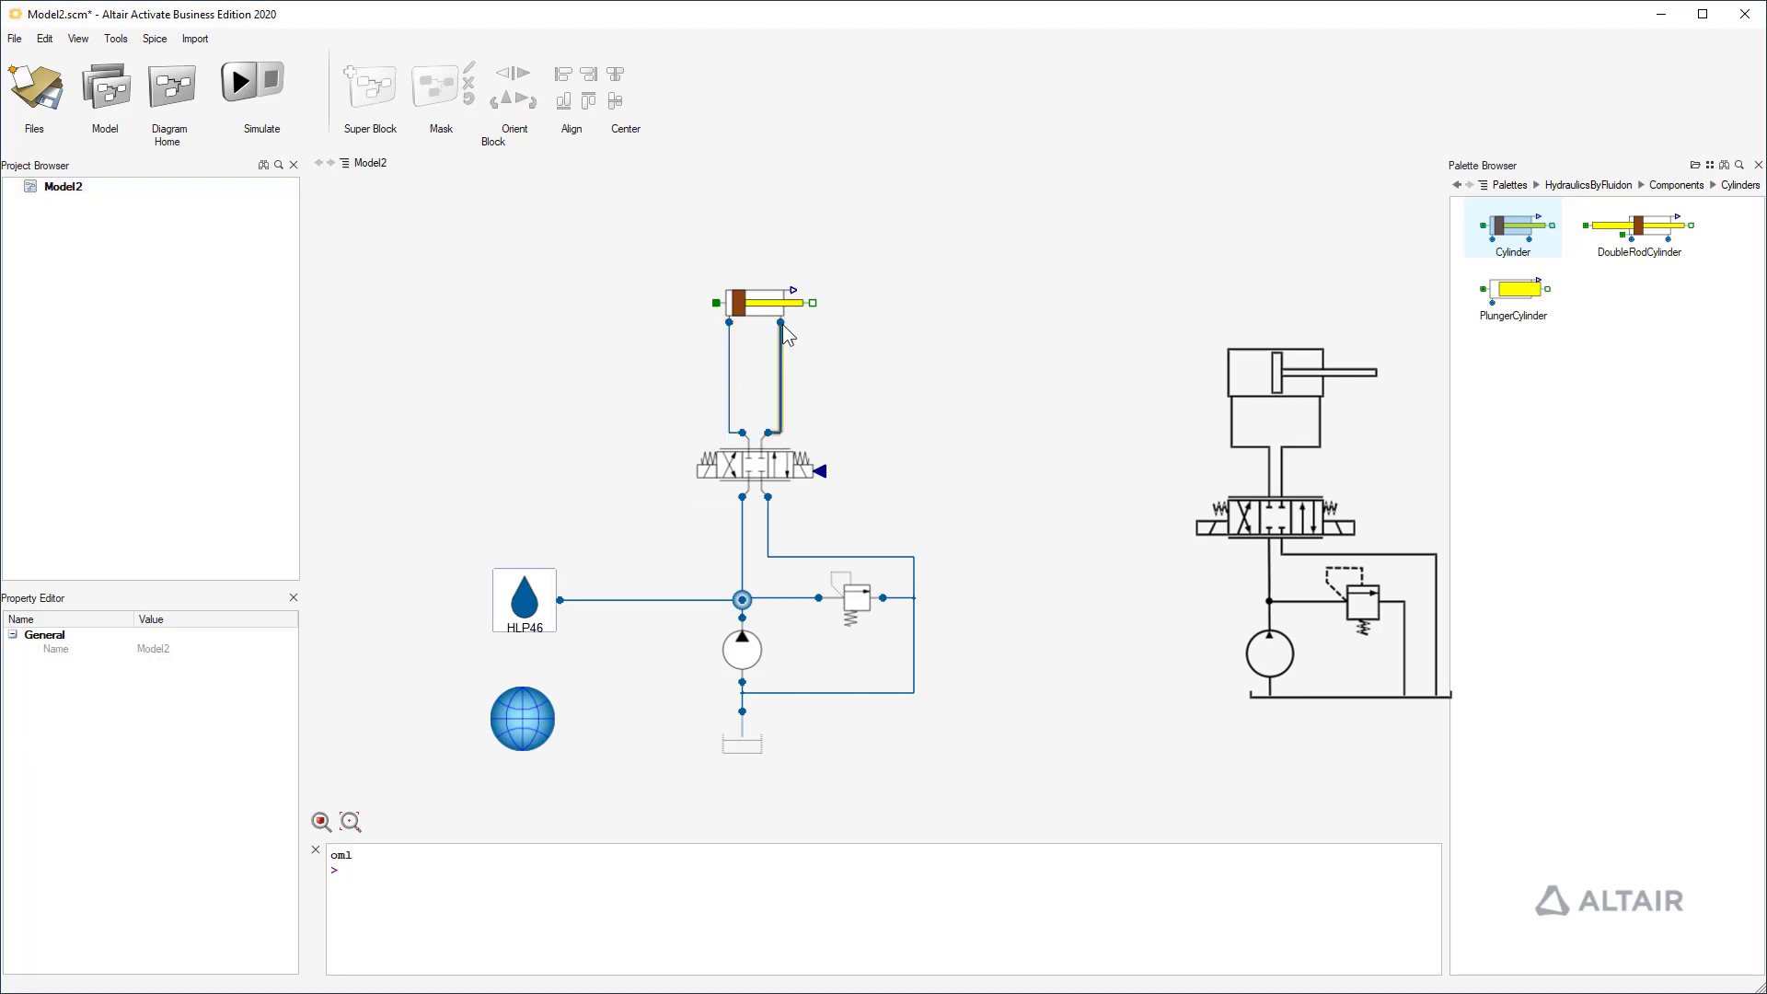
{"action": "left_click", "coordinate": [746, 600]}
{"action": "left_click_drag", "start_coordinate": [746, 600], "coordinate": [780, 402]}
{"action": "left_click", "coordinate": [707, 400]}
{"action": "left_click", "coordinate": [930, 411]}
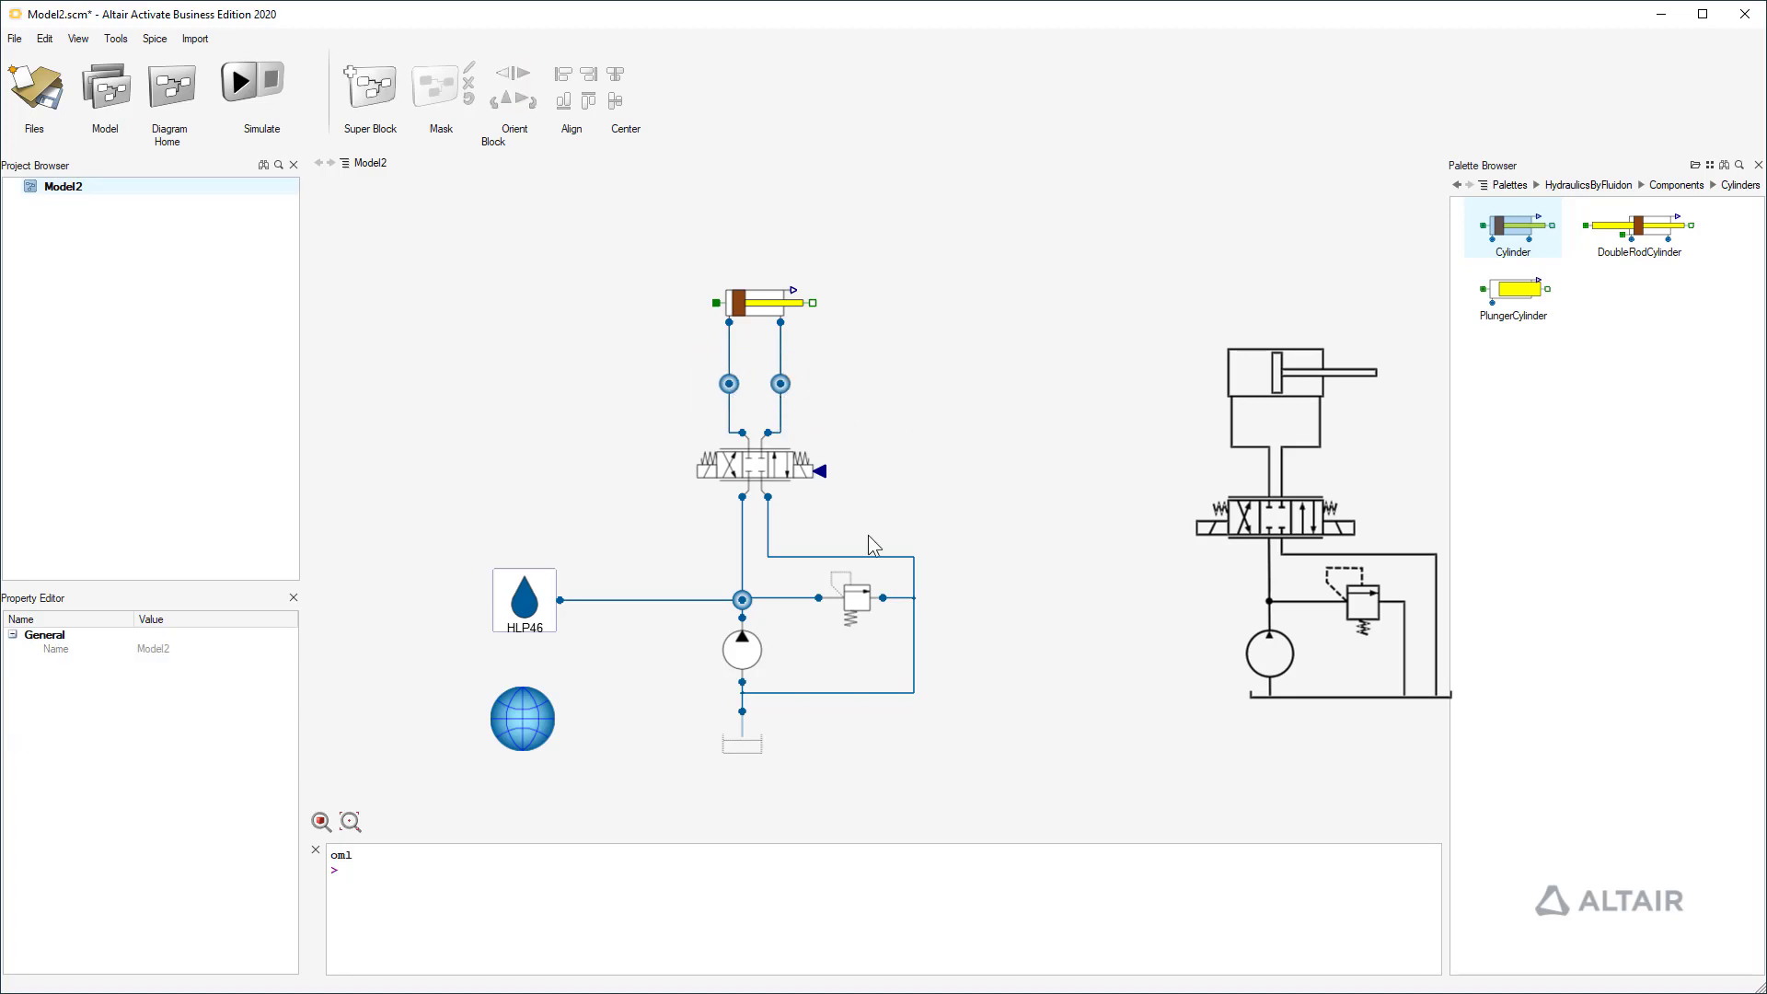
- Set the pump's flow to 20 / 60000
{"action": "double_click", "coordinate": [742, 650]}
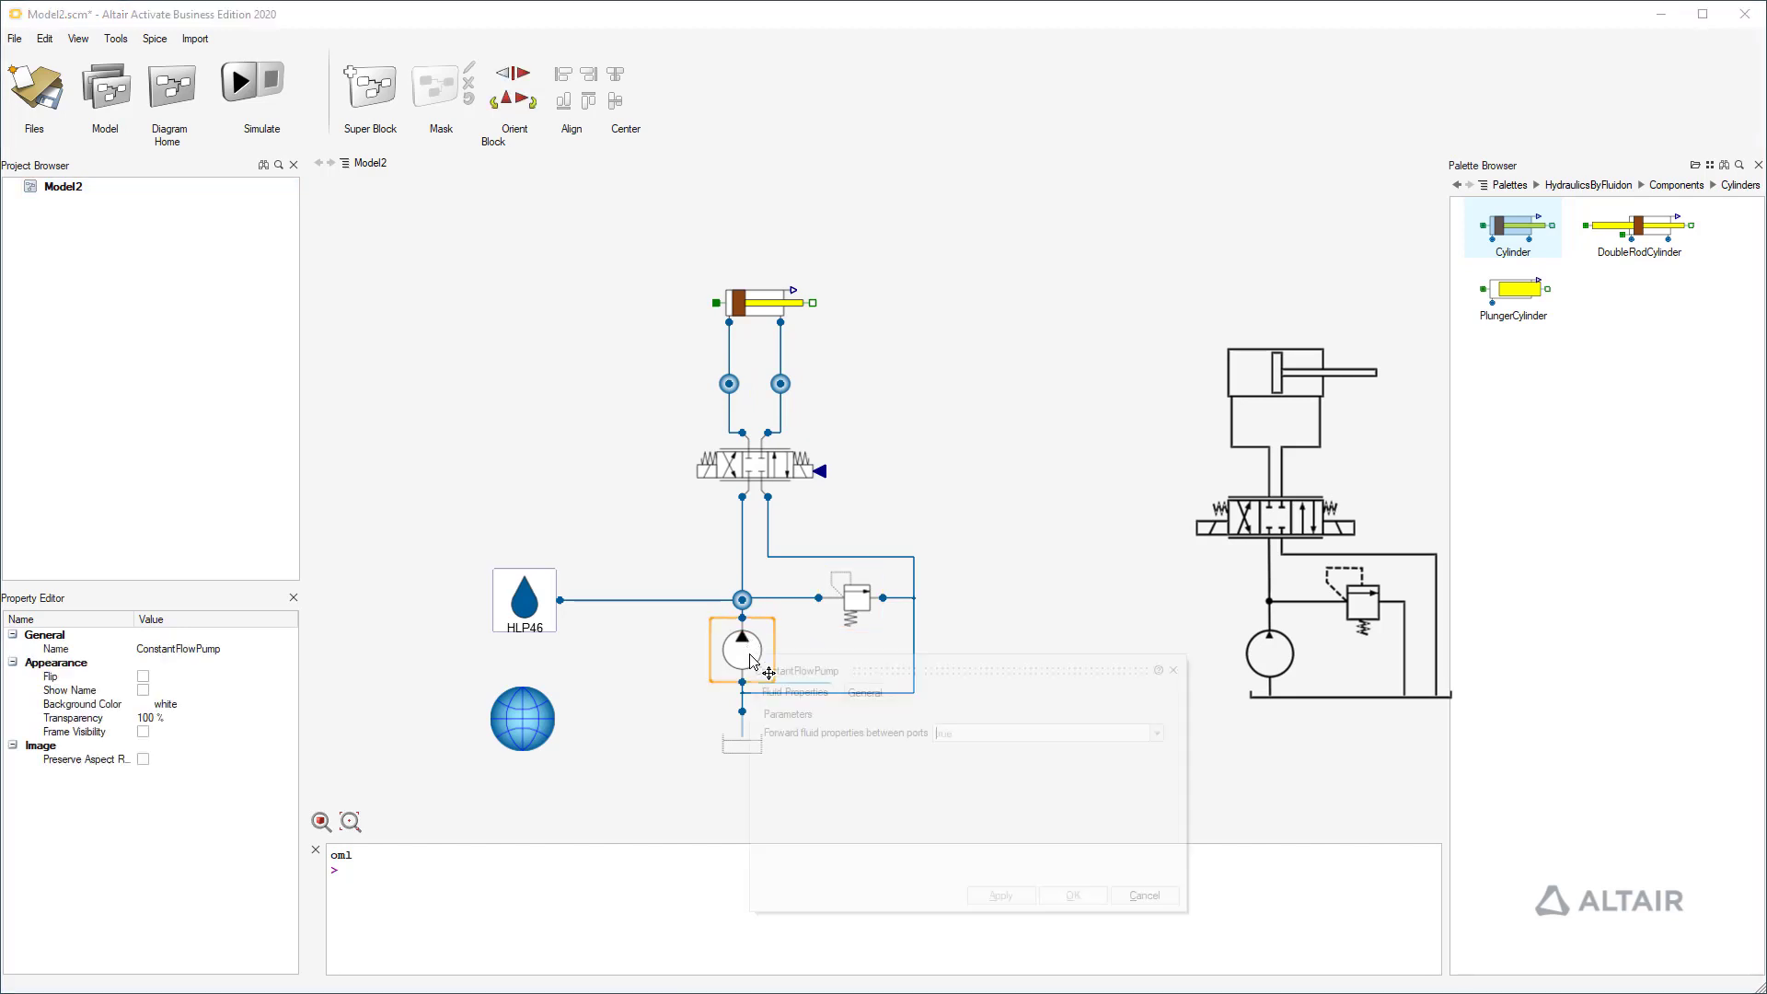
{"action": "left_click", "coordinate": [864, 693]}
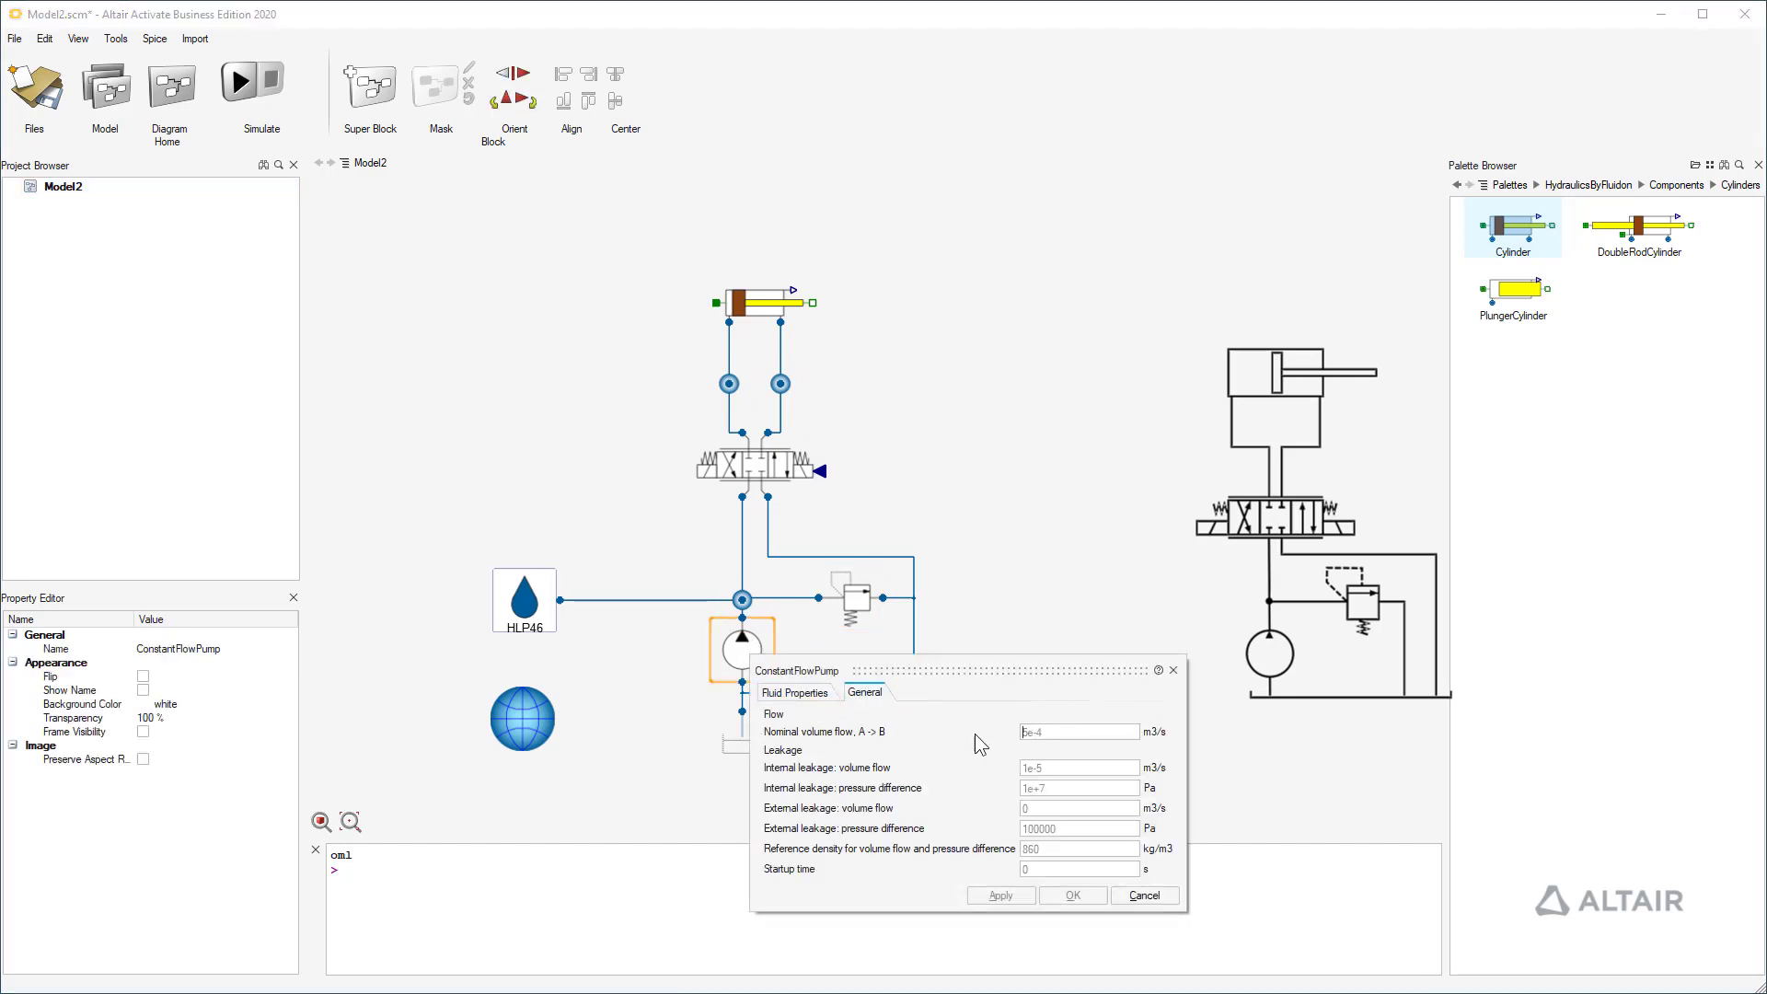
{"action": "type", "text": "20 "}
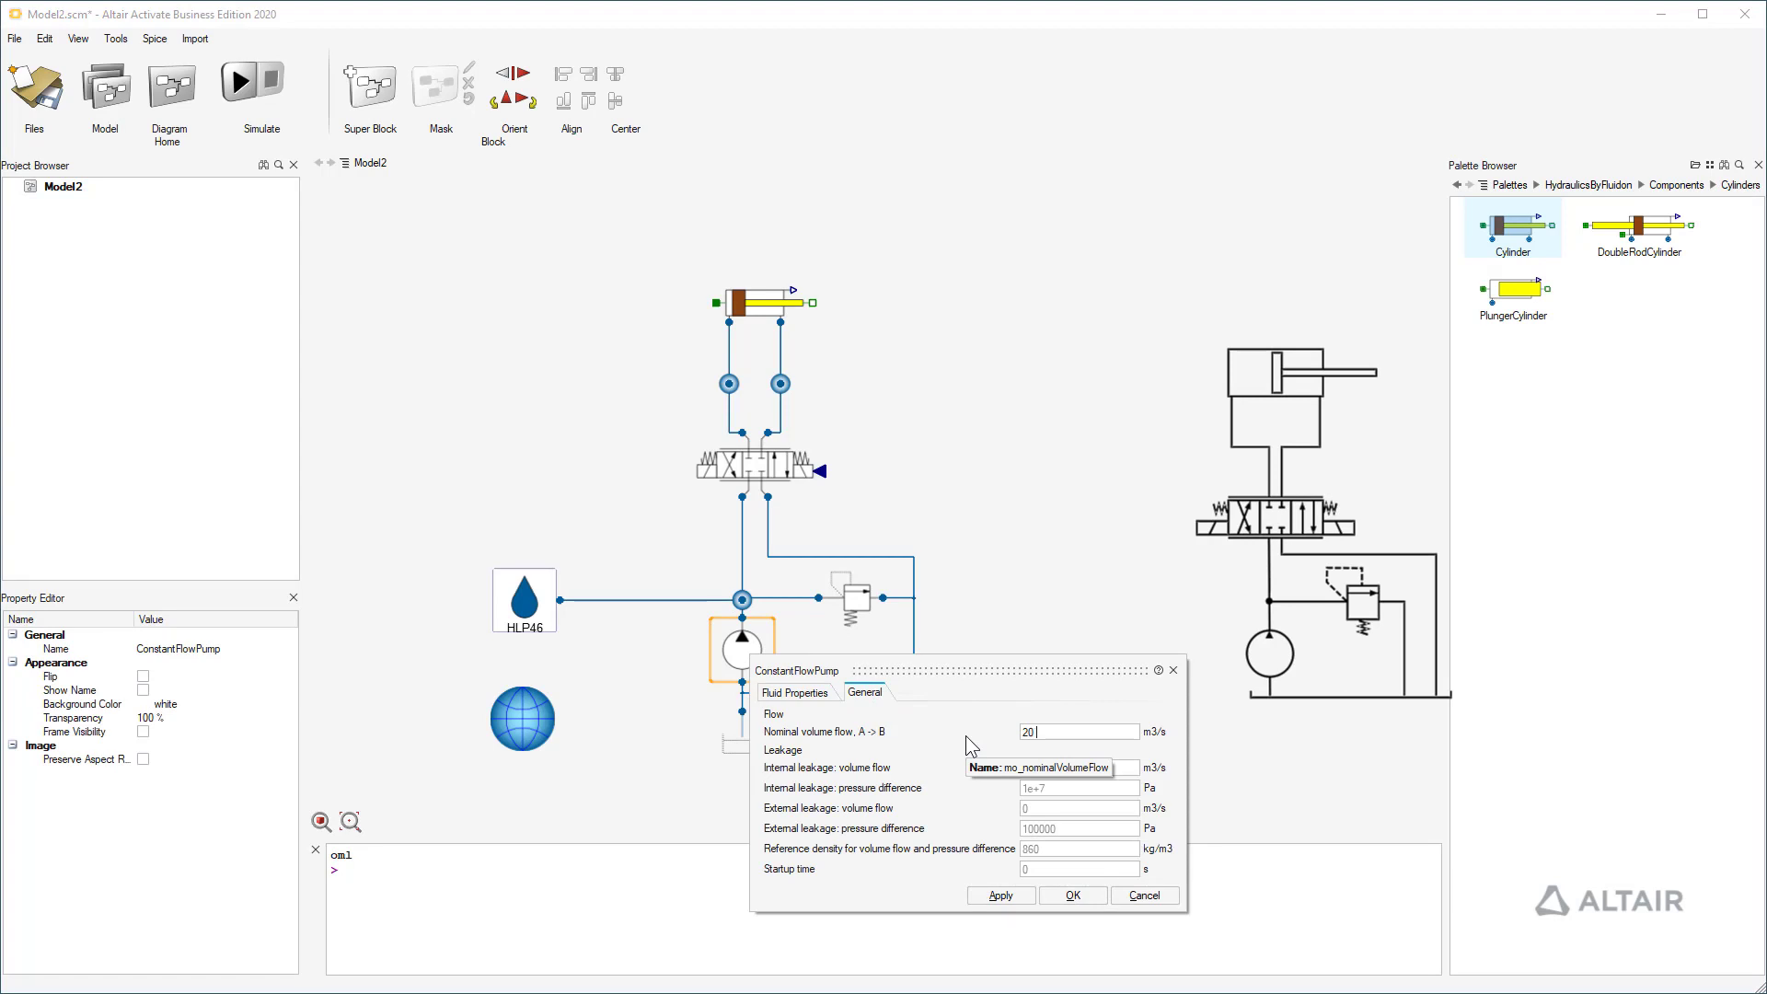
{"action": "type", "text": "/ 60000"}
{"action": "left_click", "coordinate": [1079, 893]}
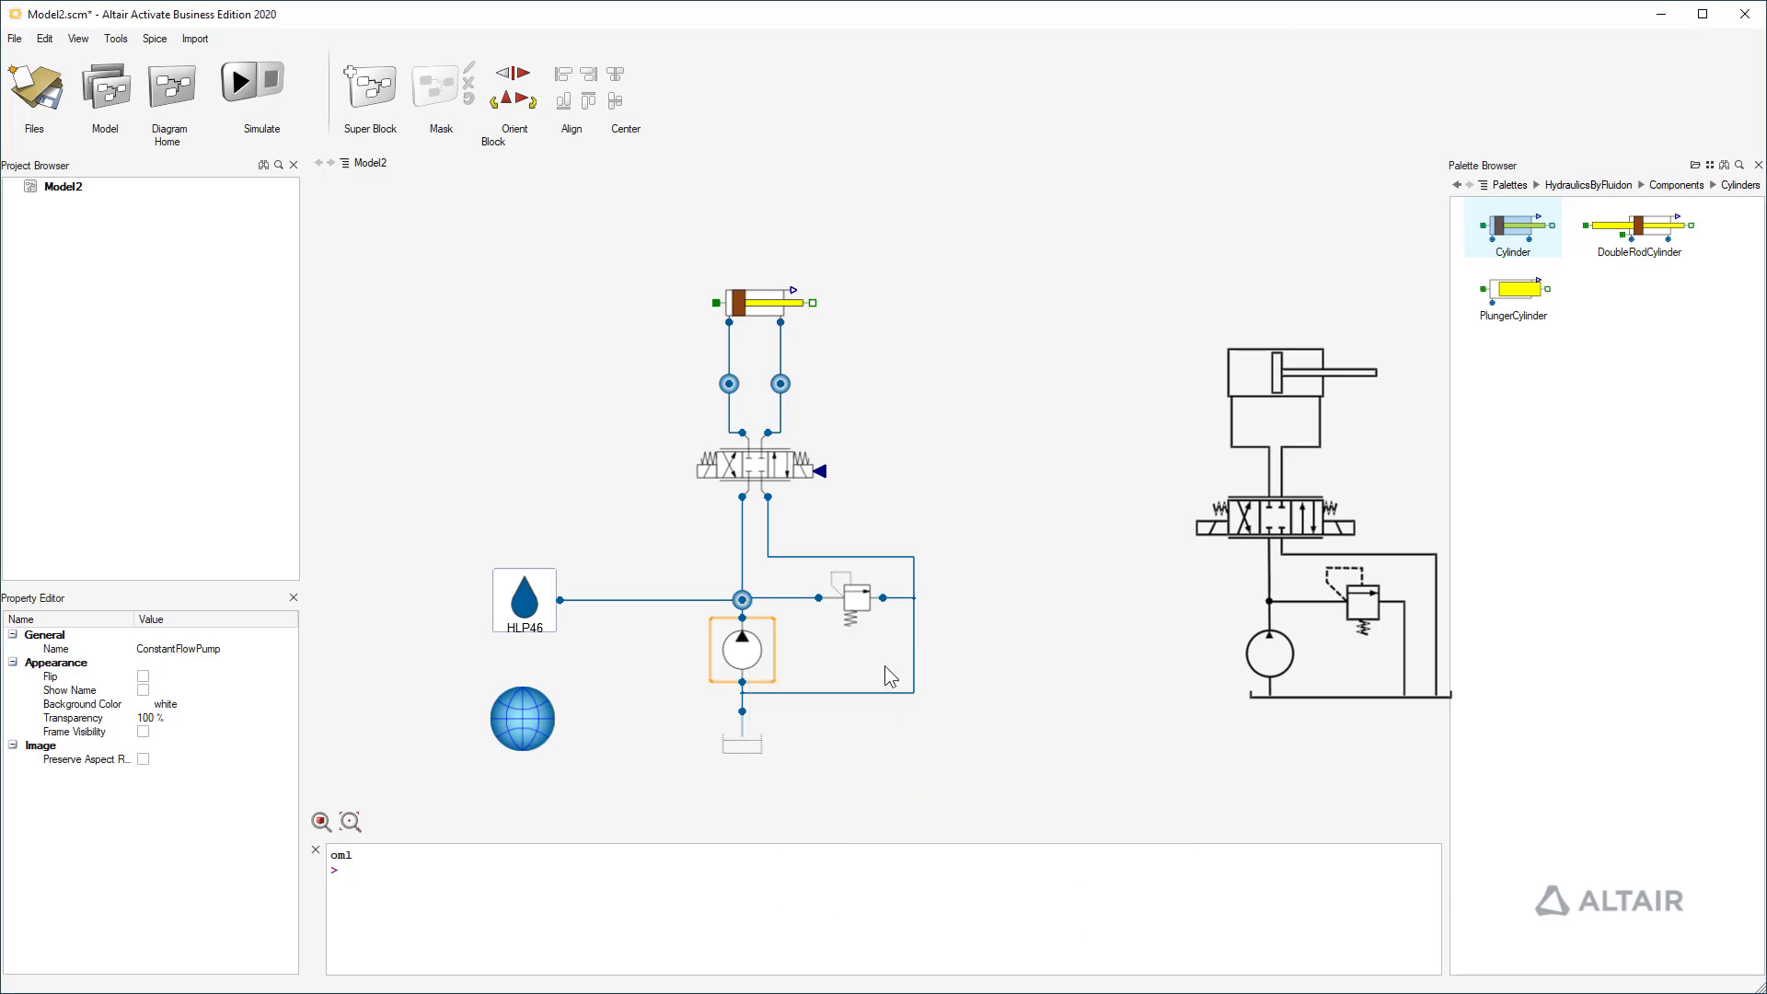
- Set the relief valve's opening pressure to 180e5
{"action": "left_click", "coordinate": [858, 608]}
{"action": "double_click", "coordinate": [858, 608]}
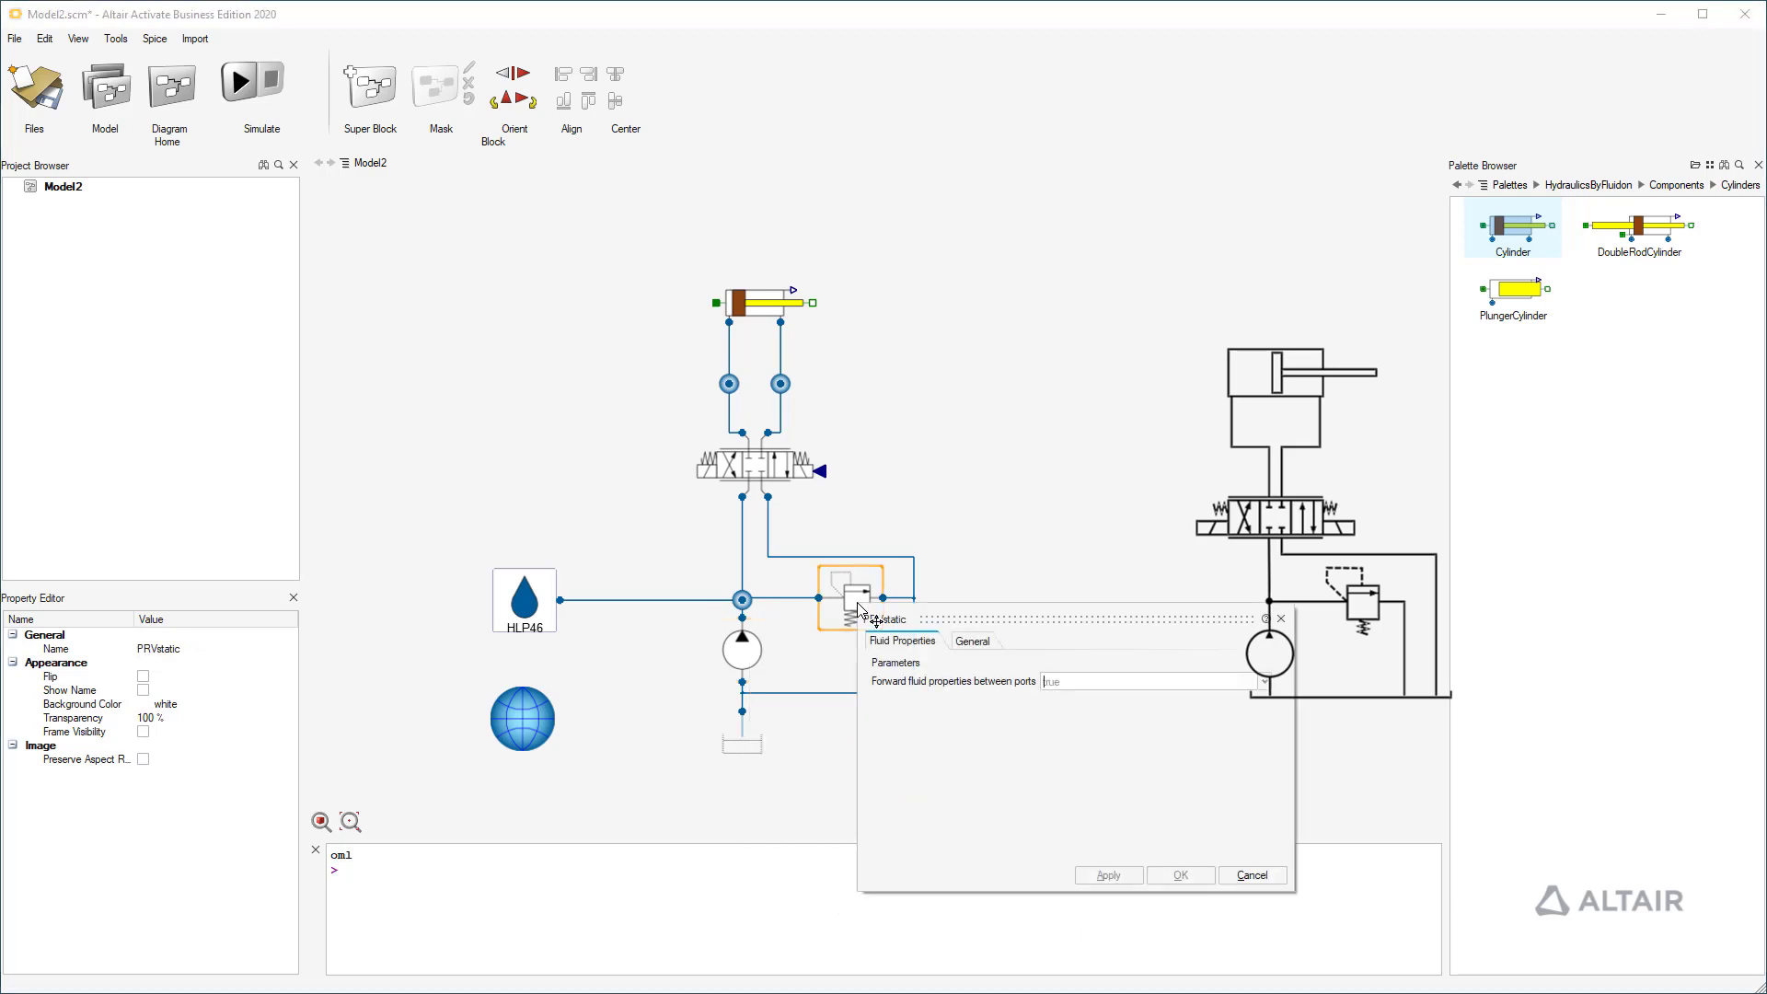
{"action": "left_click", "coordinate": [977, 641]}
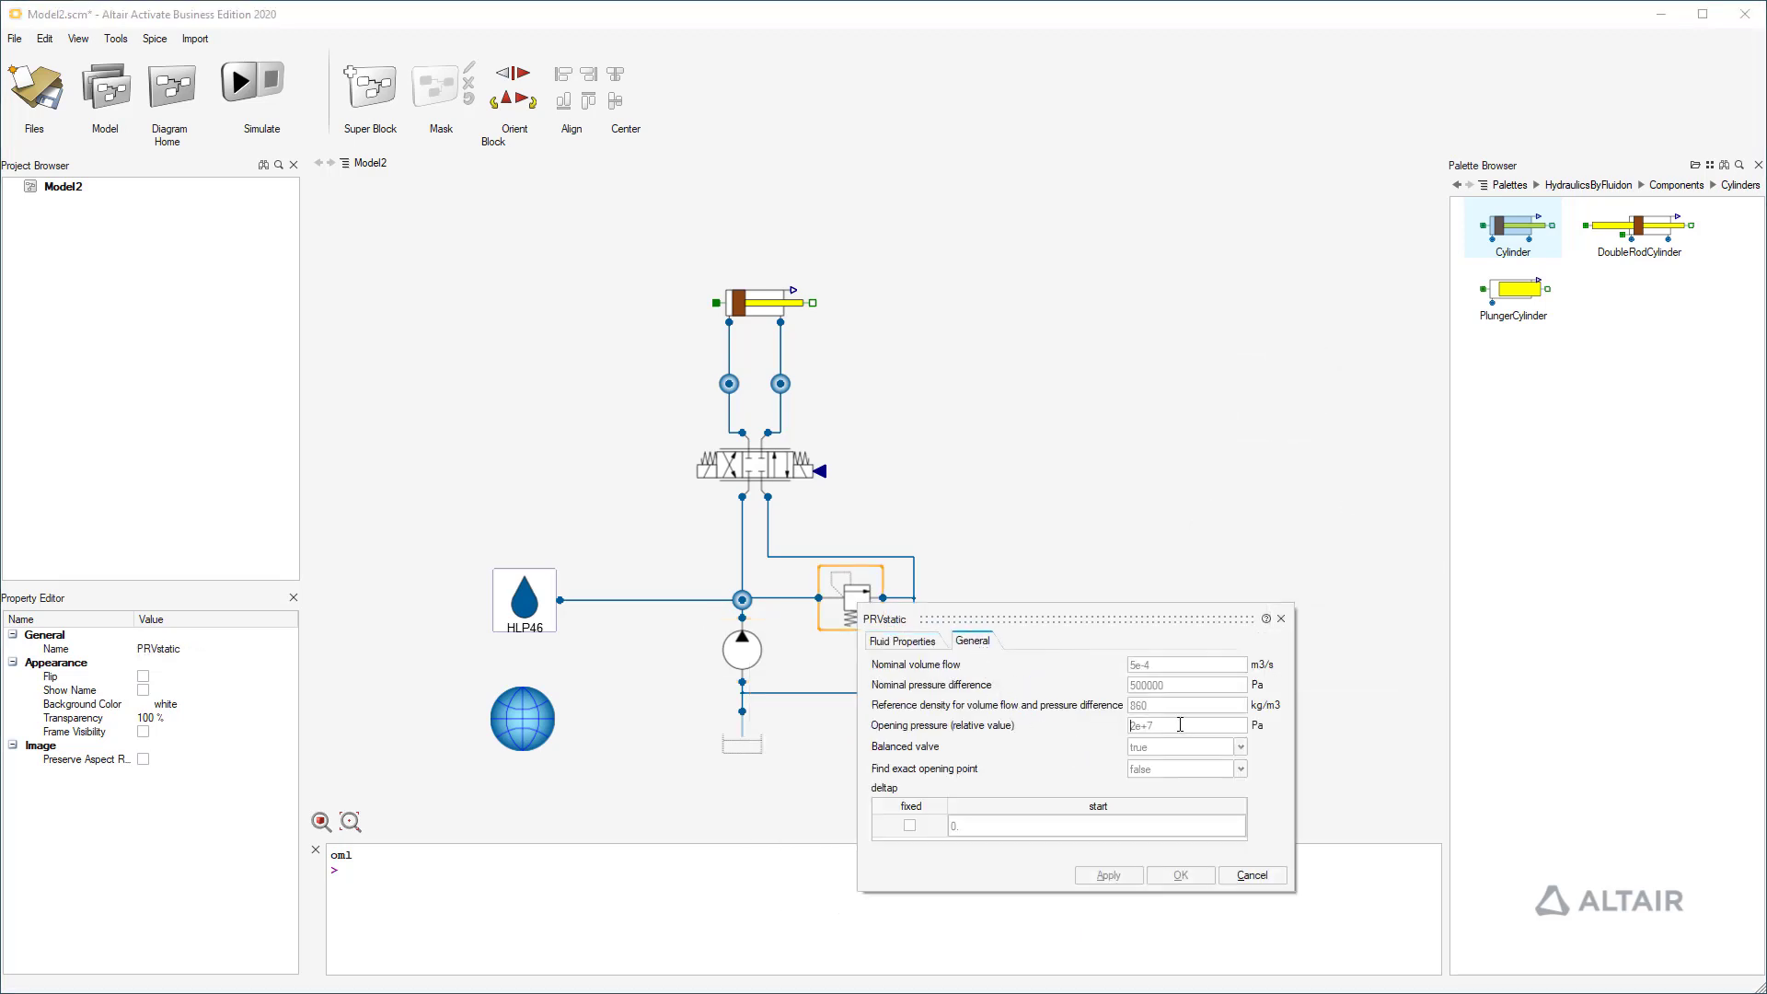
{"action": "triple_click", "coordinate": [1181, 725]}
{"action": "type", "text": "180e5"}
{"action": "left_click", "coordinate": [1181, 875]}
- Give PropValve43PT2 nominal volume flow 20 / 6000 and nominal pressure difference 5e5
{"action": "double_click", "coordinate": [750, 474]}
{"action": "left_click", "coordinate": [858, 502]}
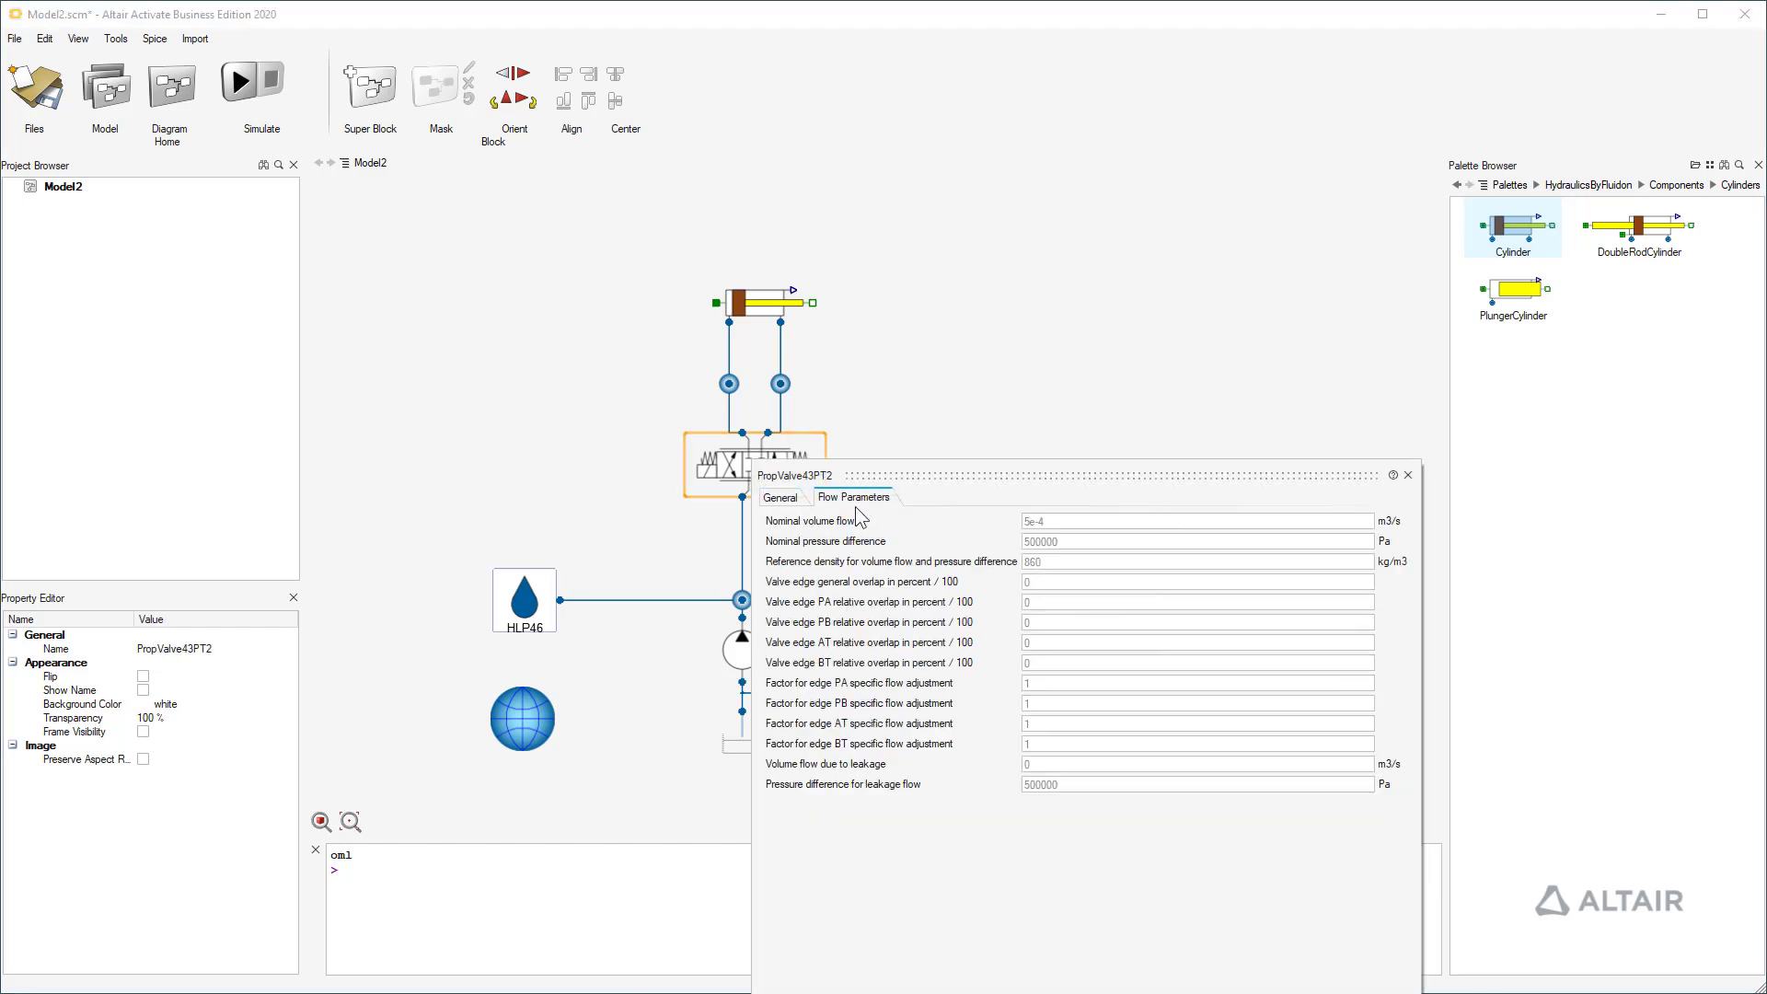
{"action": "double_click", "coordinate": [1084, 521]}
{"action": "type", "text": "20 / 60000"}
{"action": "key", "text": "Tab"}
{"action": "type", "text": "5e5"}
{"action": "key", "text": "Return"}
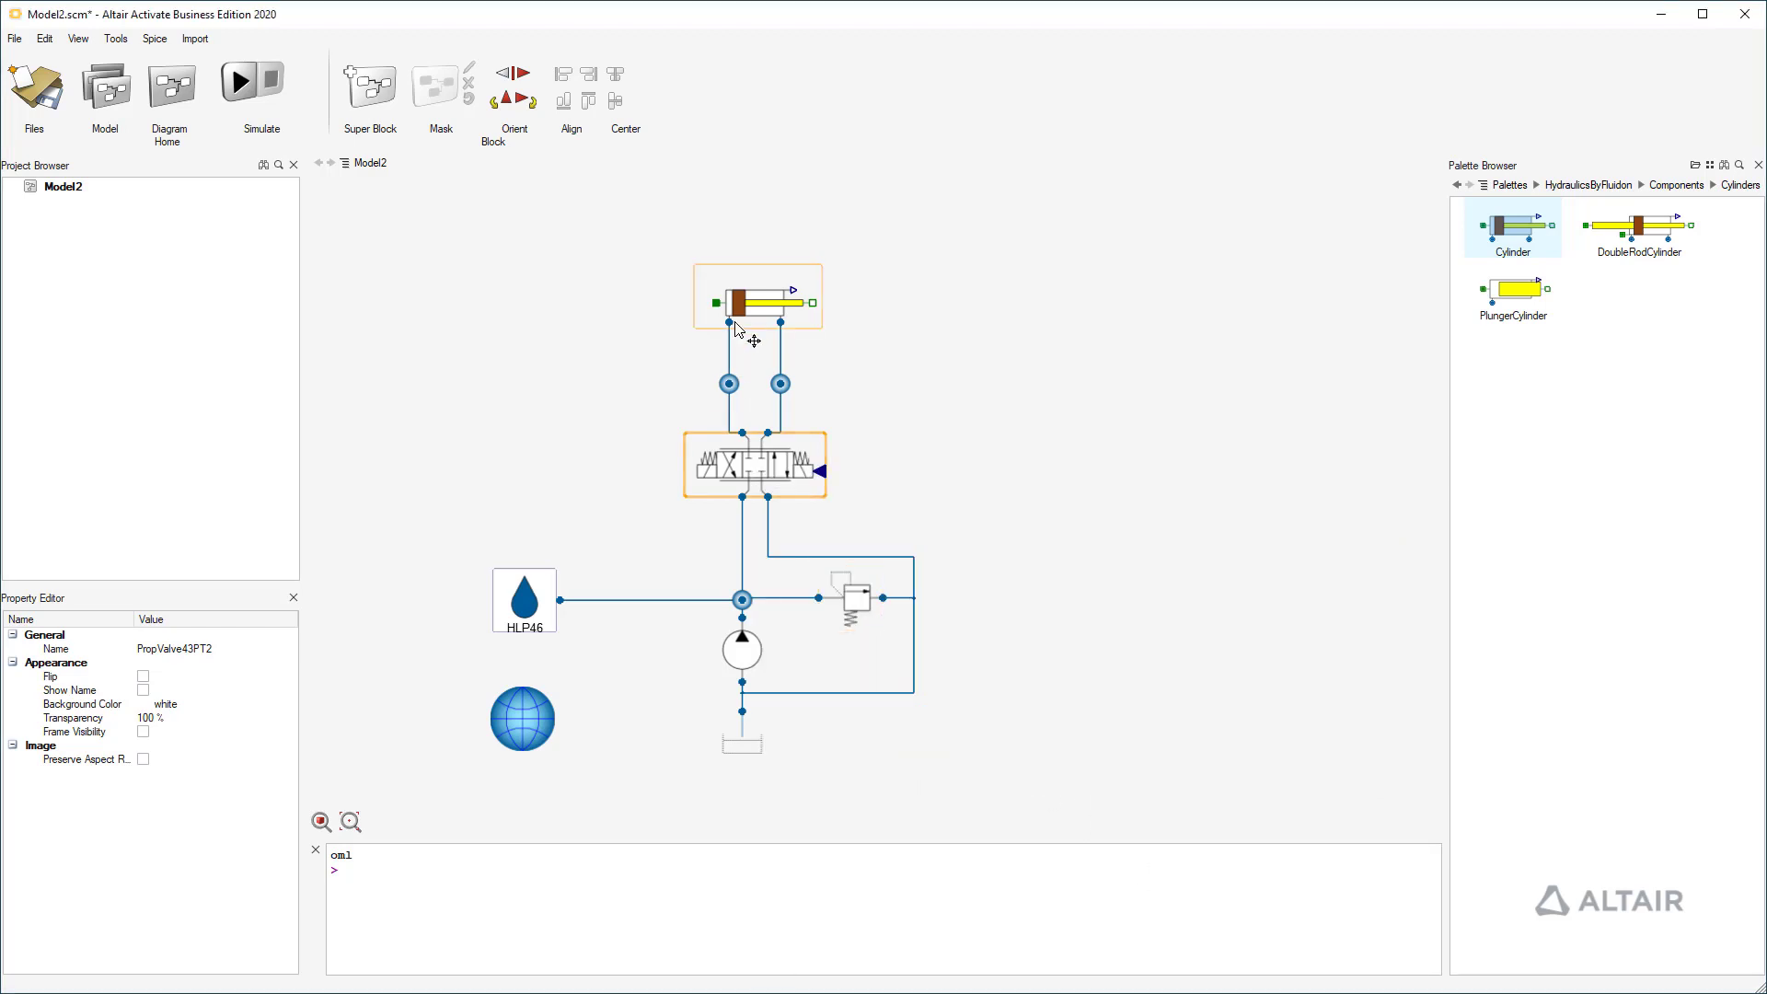
- Enter 00.03 as the cylinder's piston diameter and apply the change
{"action": "double_click", "coordinate": [753, 312]}
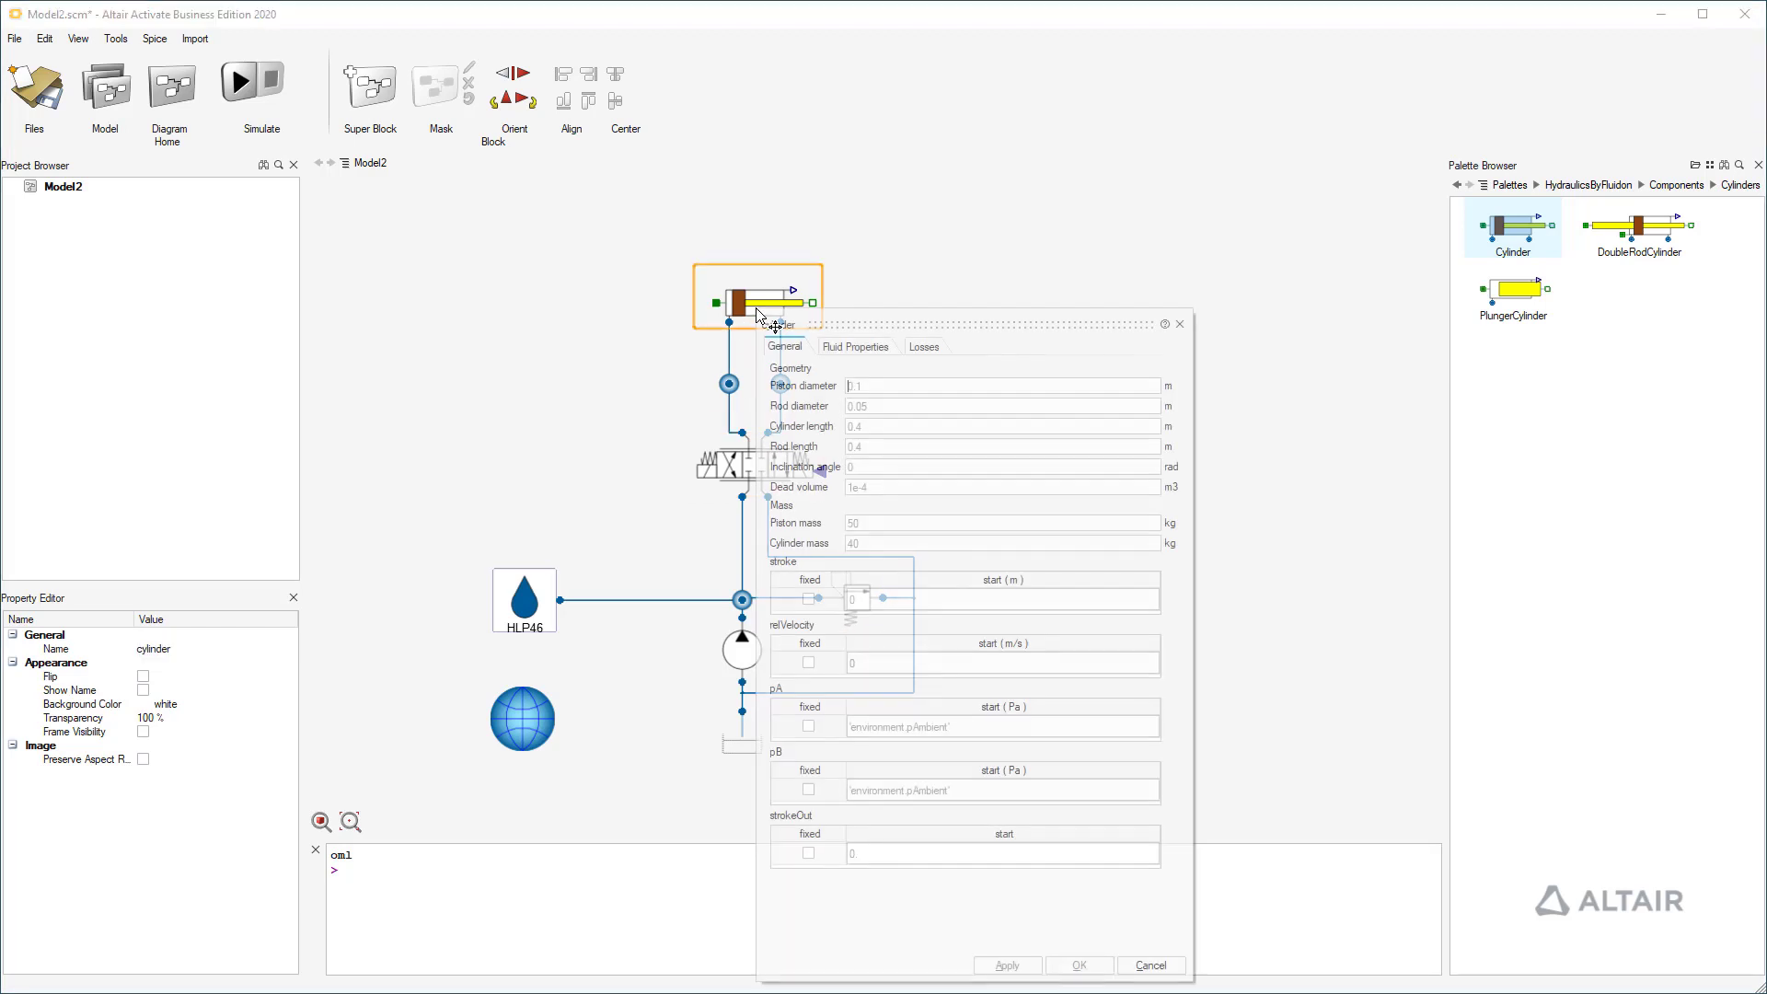
{"action": "double_click", "coordinate": [888, 385]}
{"action": "type", "text": "0"}
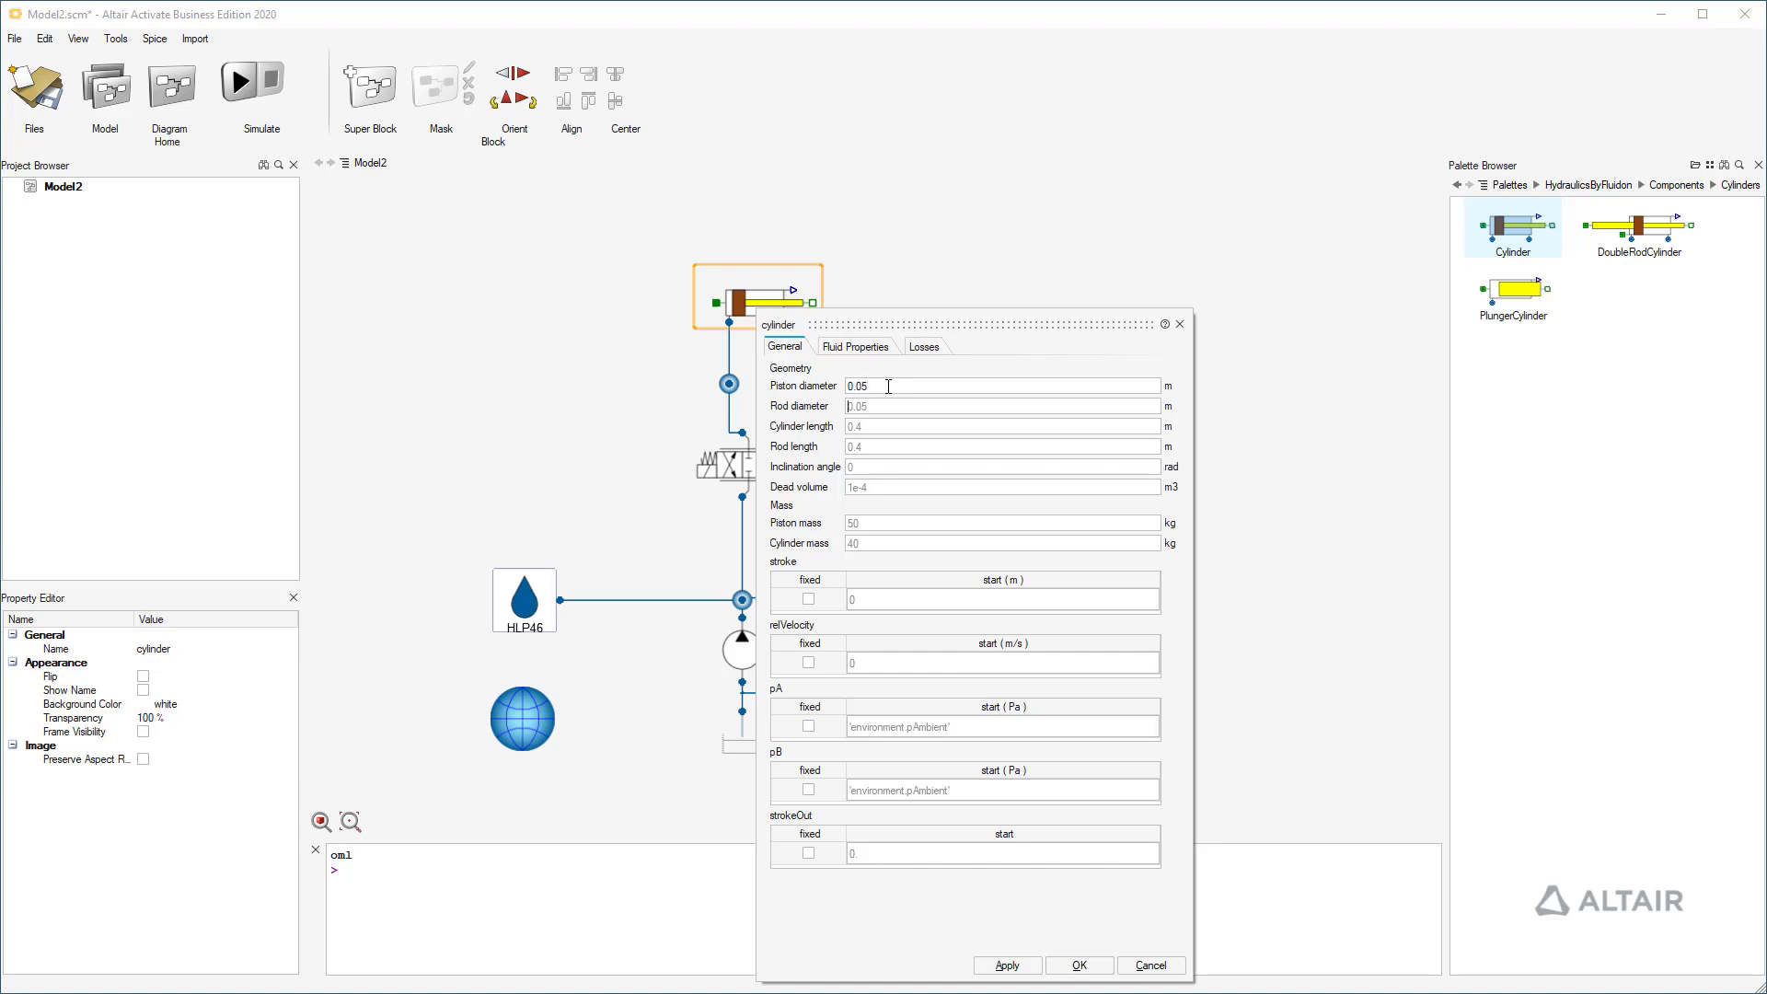
{"action": "type", "text": "0.03"}
{"action": "left_click", "coordinate": [1078, 965]}
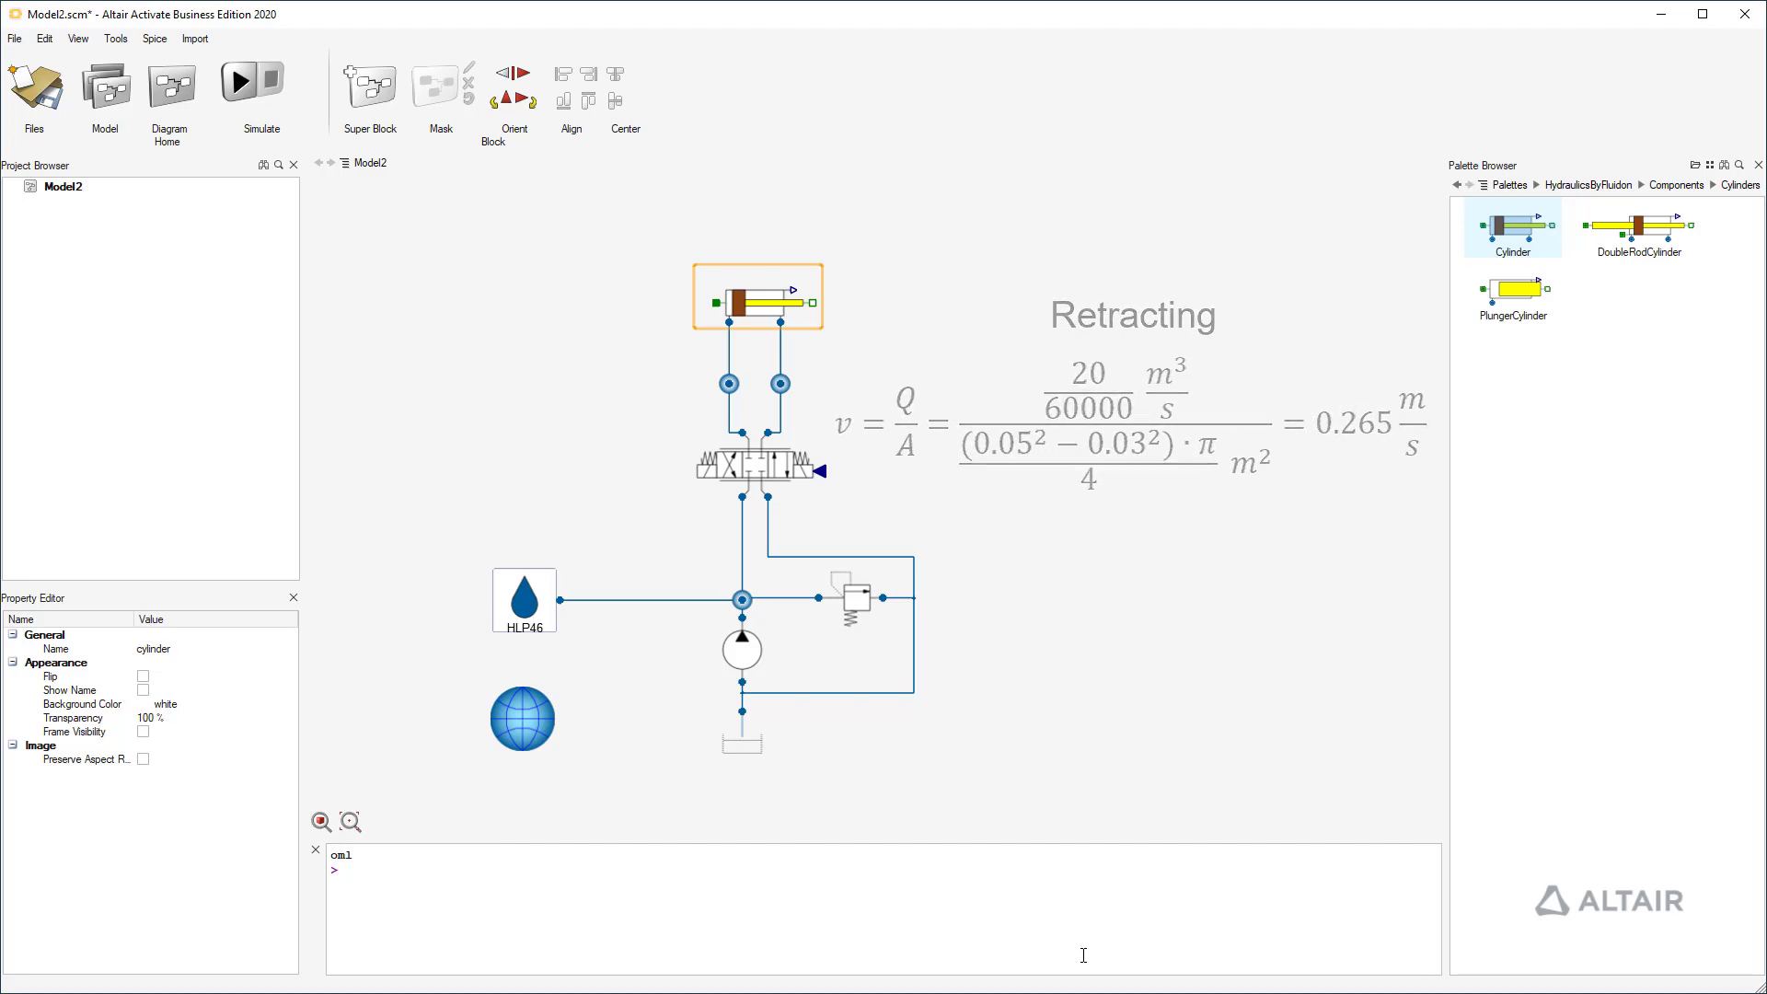
- Place a Fixed block from Modelica > Mechanics > Translational > Components left of the cylinder
{"action": "left_click", "coordinate": [1165, 479]}
{"action": "left_click", "coordinate": [1510, 185]}
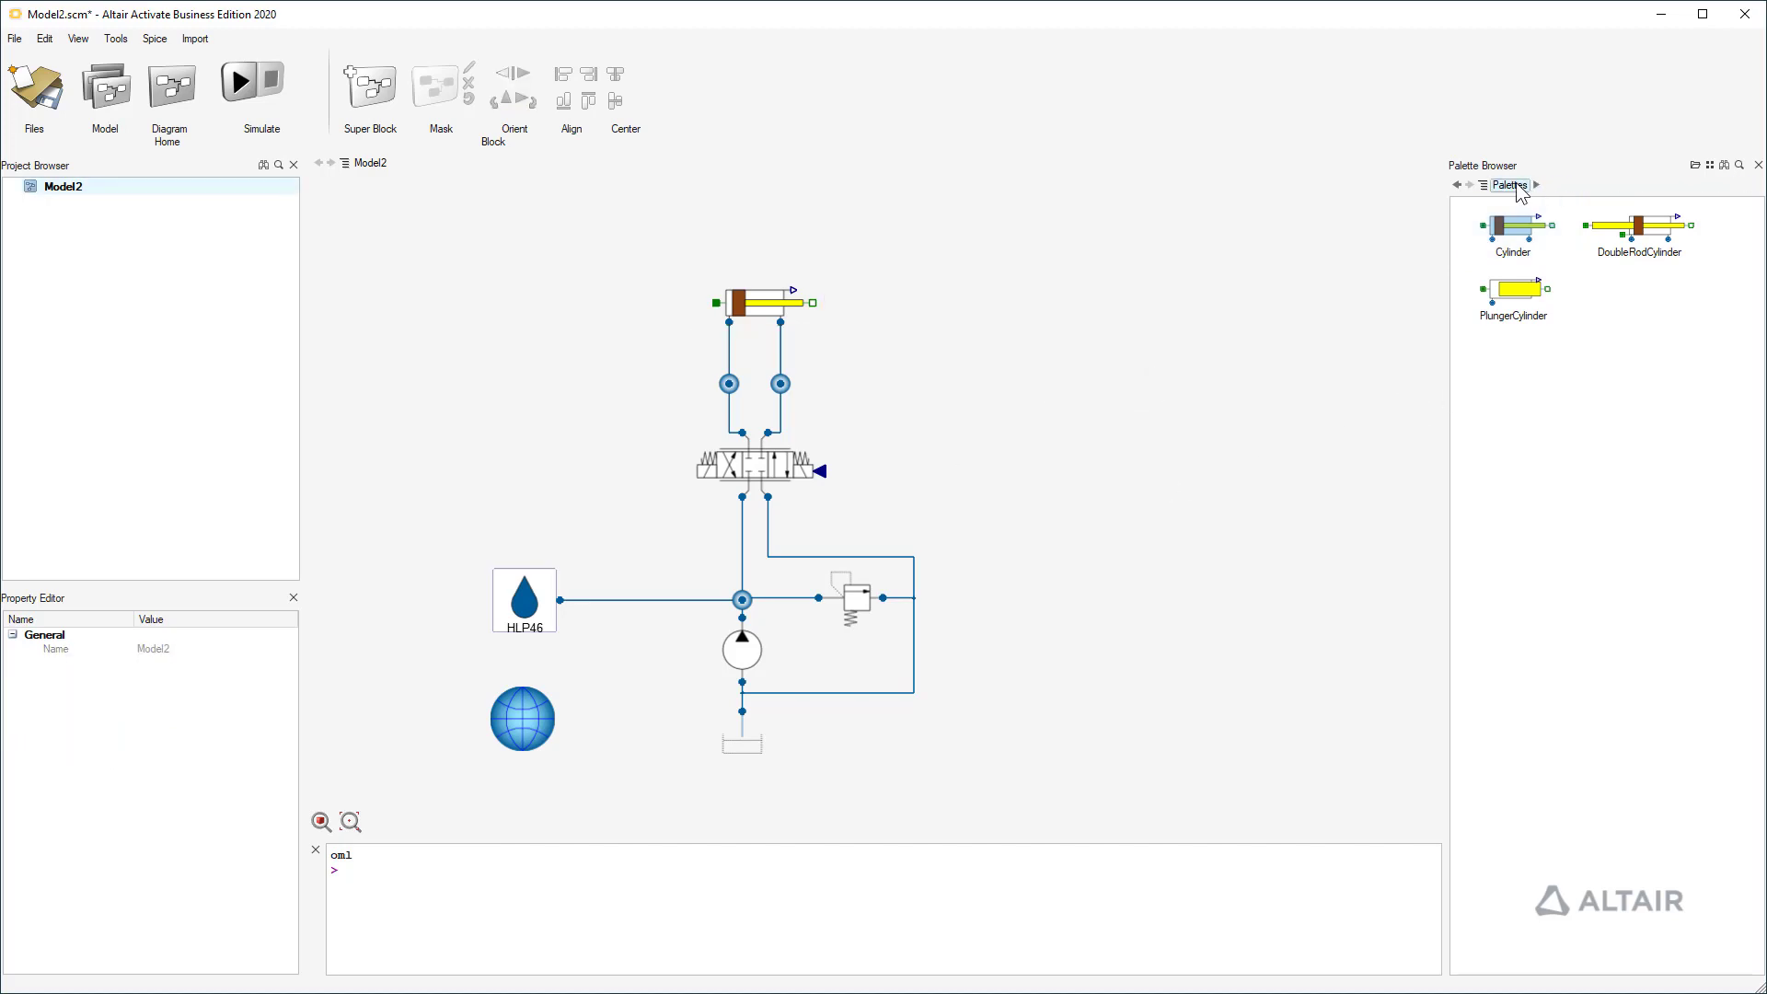
{"action": "double_click", "coordinate": [1612, 238]}
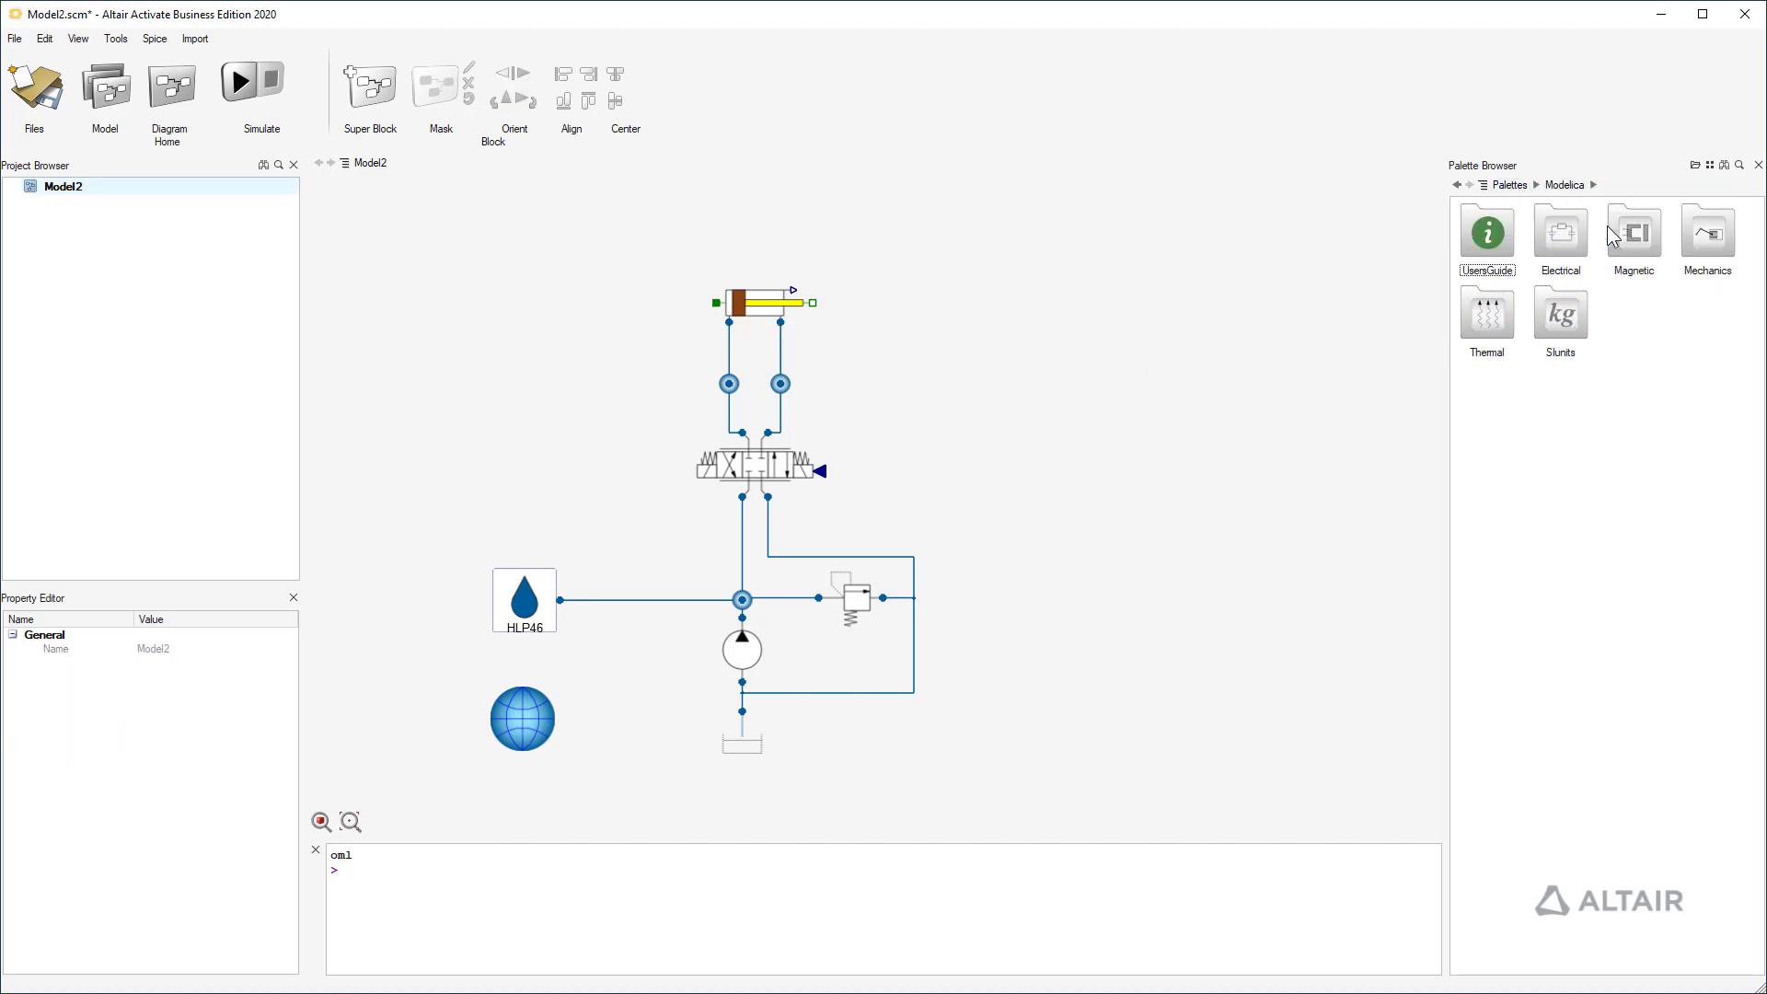
{"action": "double_click", "coordinate": [1713, 237]}
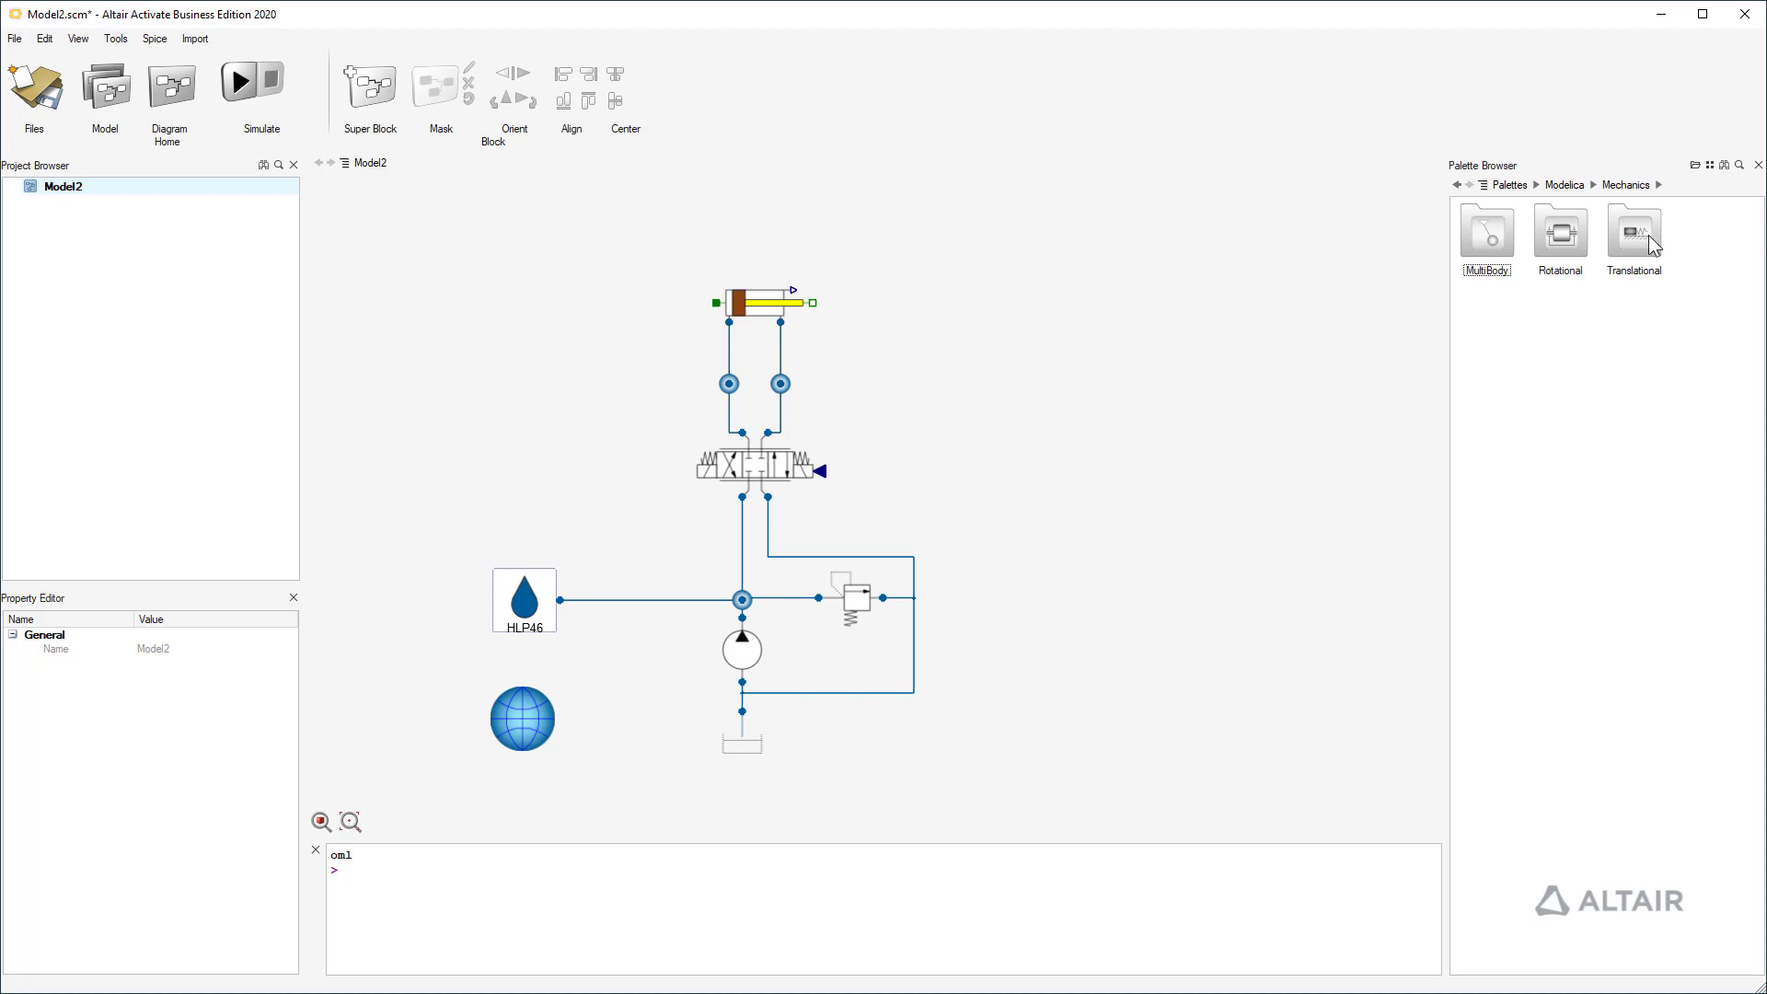
{"action": "double_click", "coordinate": [1637, 237]}
{"action": "double_click", "coordinate": [1558, 241]}
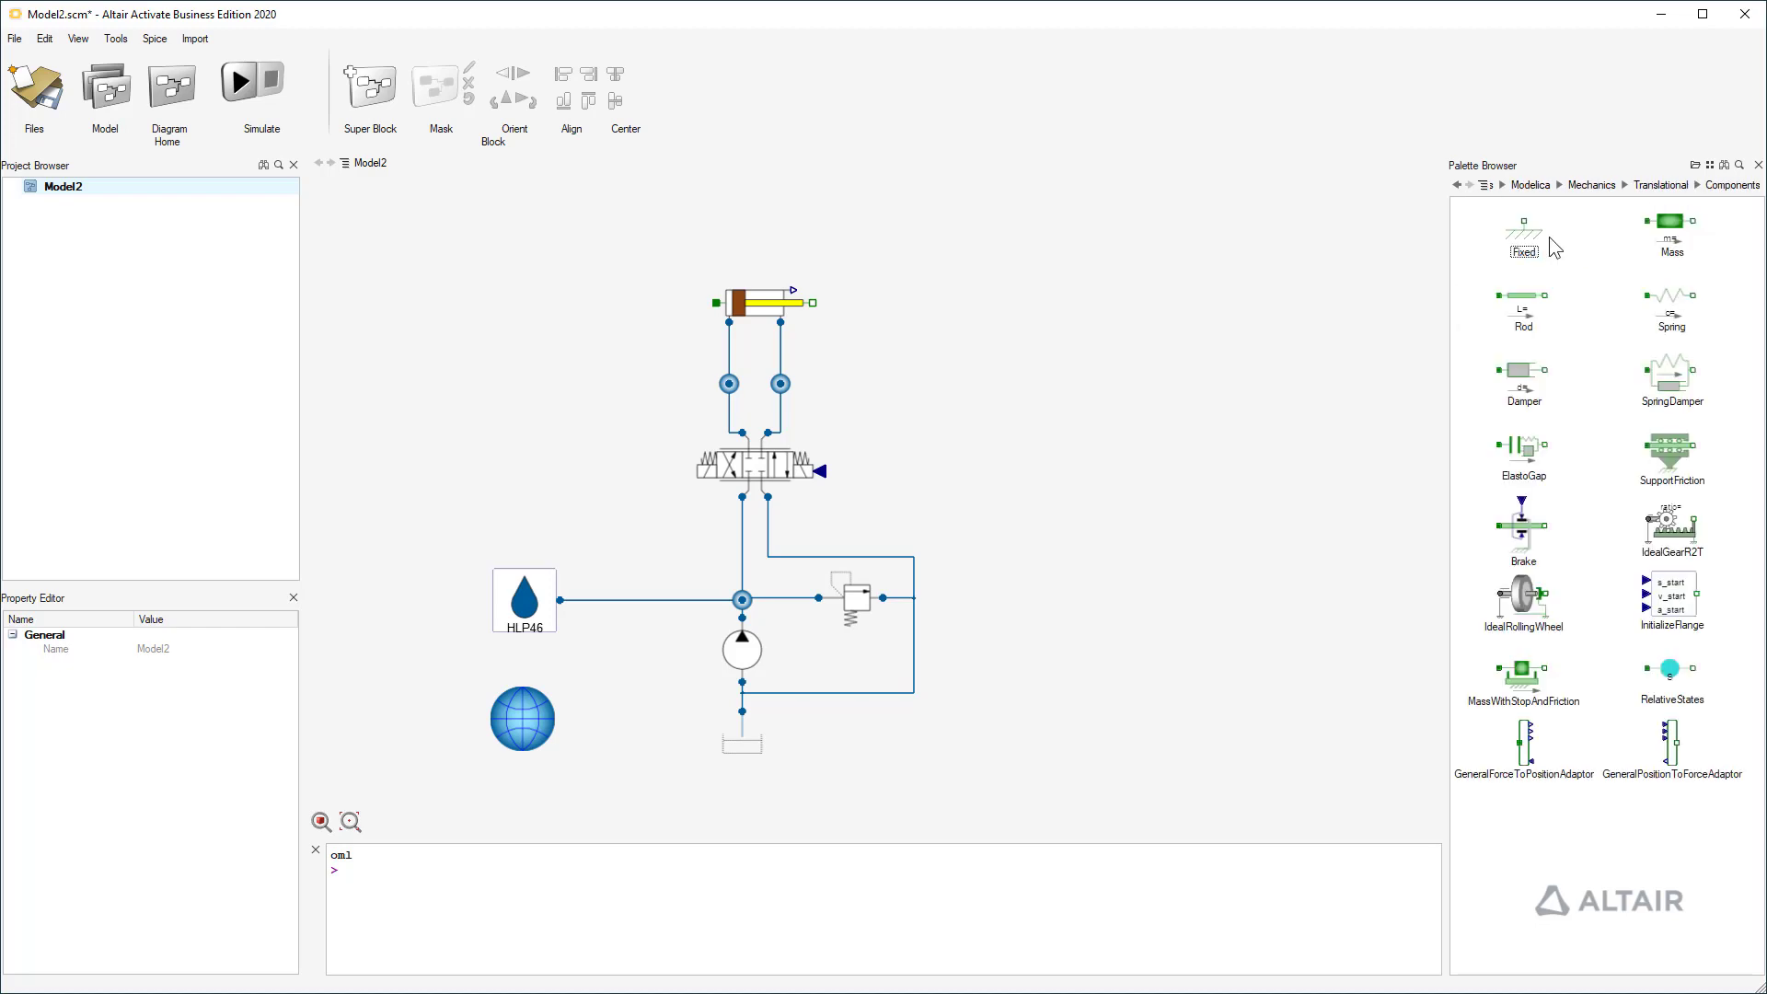
{"action": "left_click_drag", "start_coordinate": [1551, 245], "coordinate": [617, 318]}
{"action": "left_click", "coordinate": [616, 374]}
- Add PositionSensor and SpeedSensor right of the cylinder and connect them to the rod end
{"action": "left_click", "coordinate": [1662, 186]}
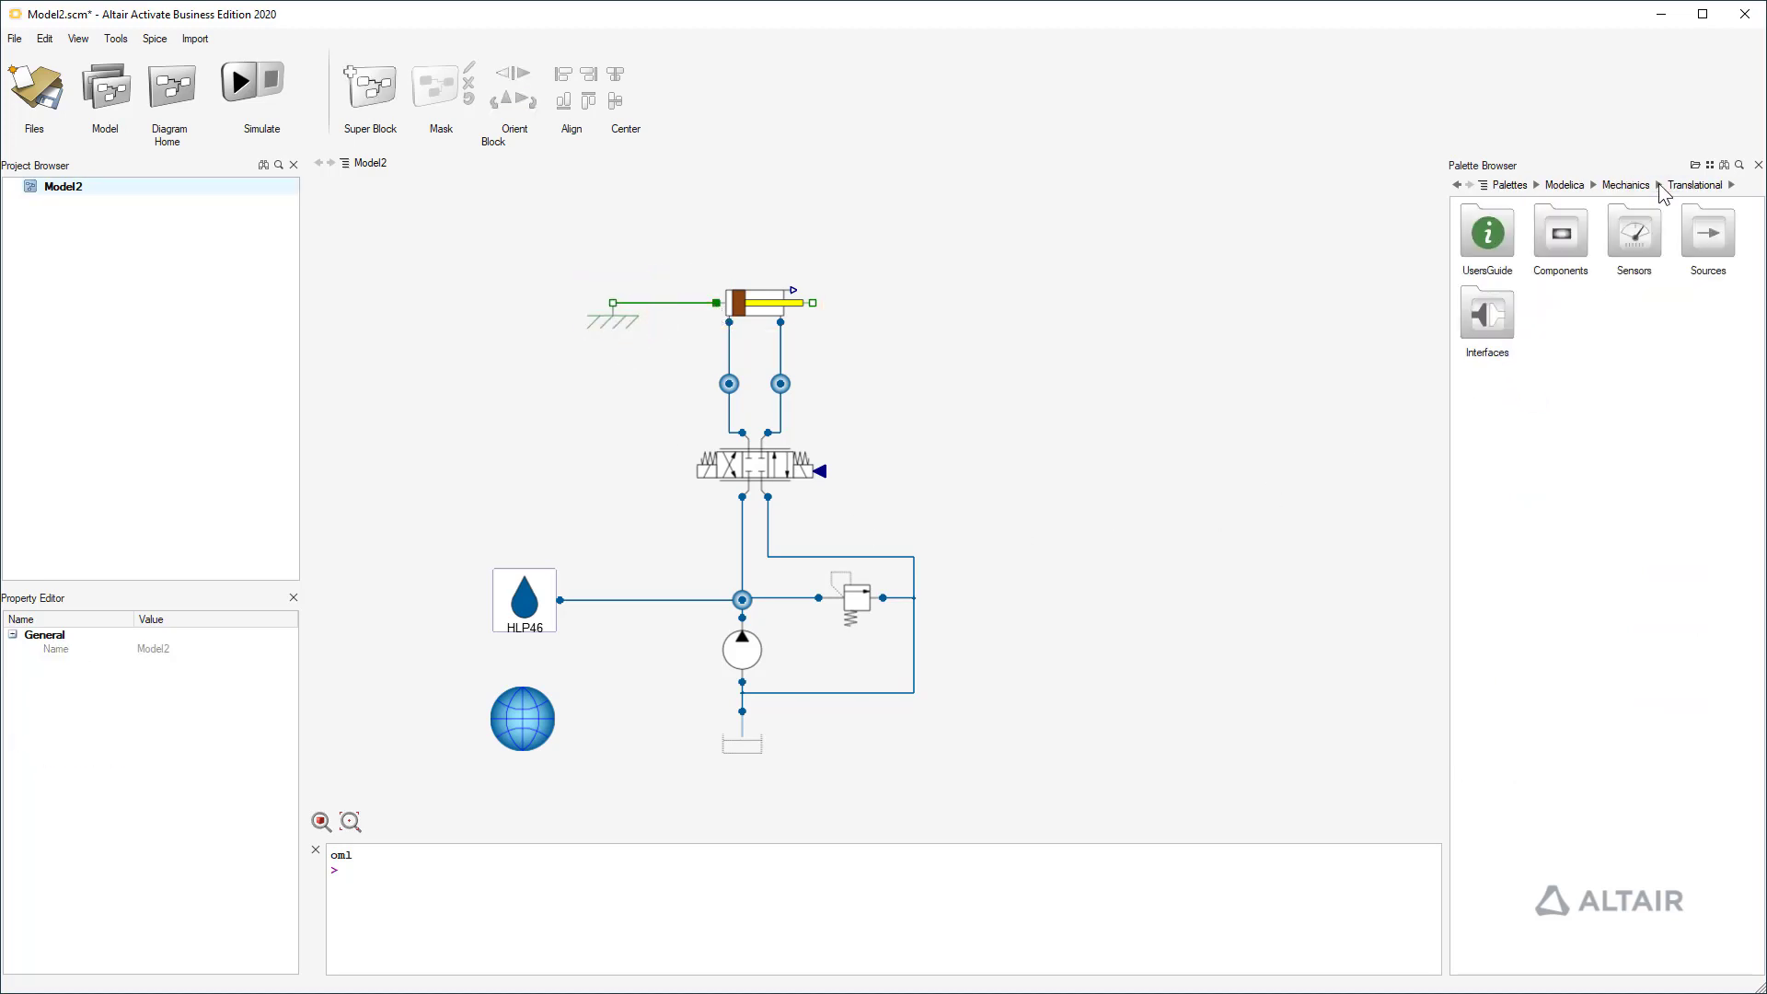
{"action": "double_click", "coordinate": [1634, 235]}
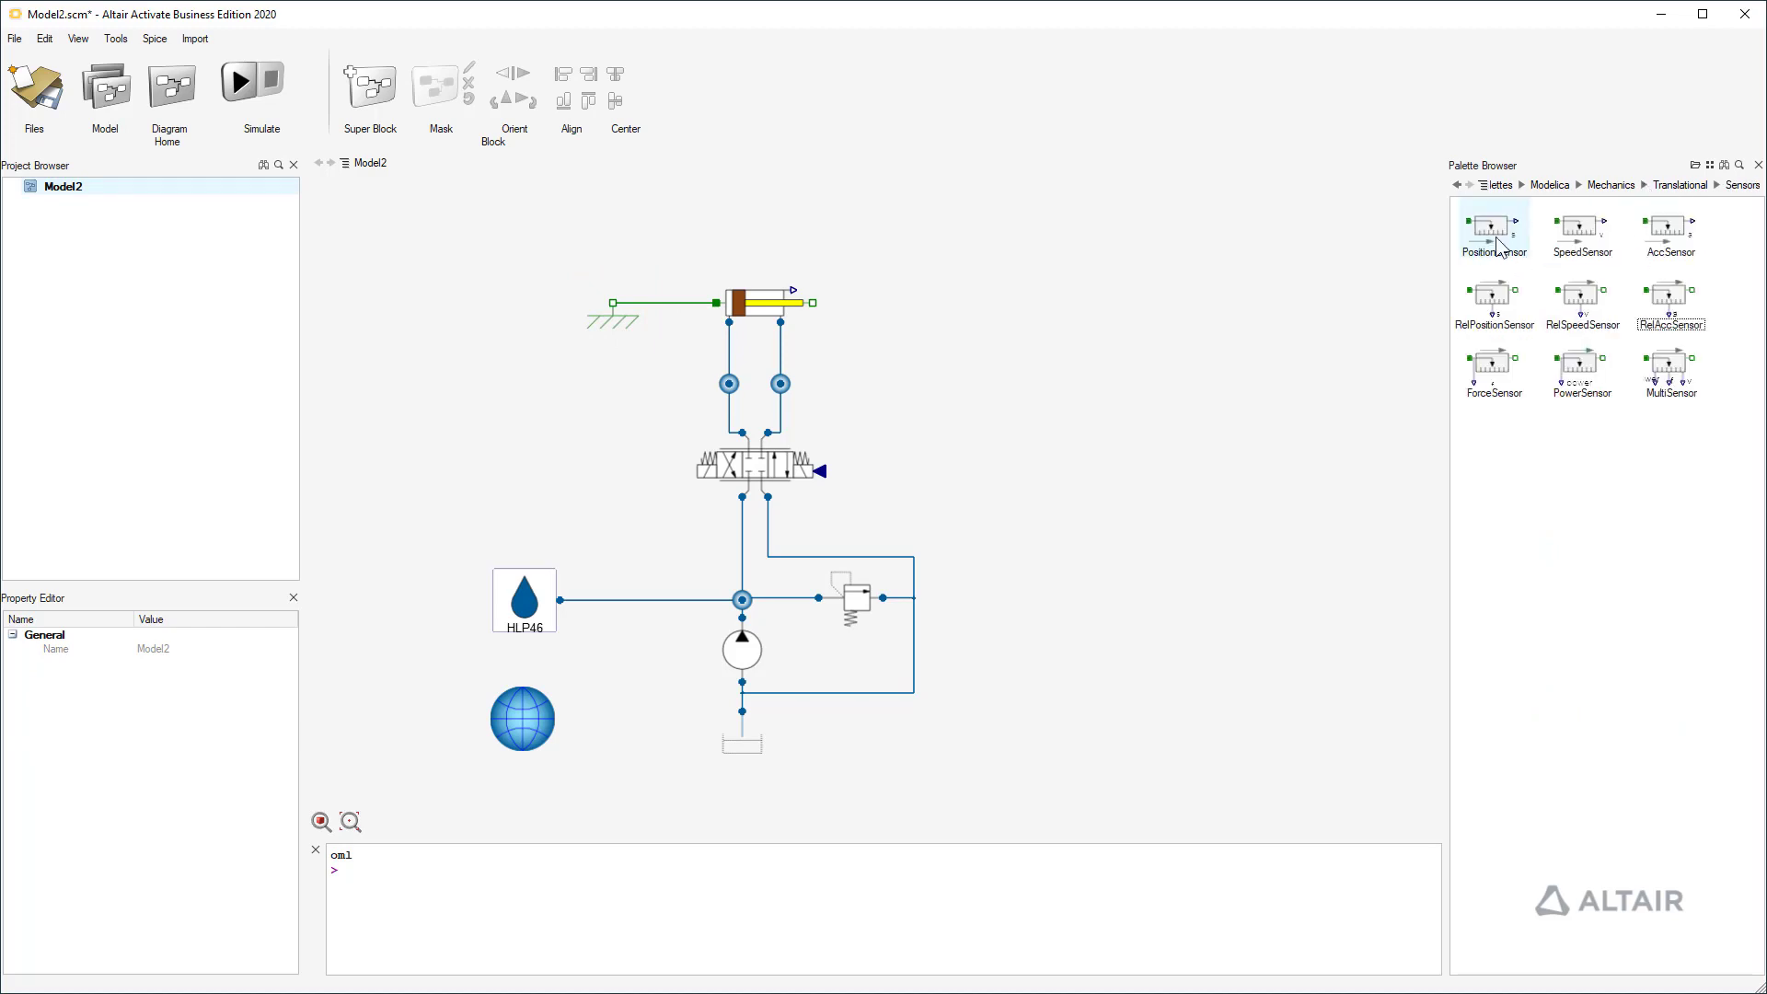
{"action": "left_click_drag", "start_coordinate": [1497, 241], "coordinate": [1004, 315]}
{"action": "left_click_drag", "start_coordinate": [1576, 217], "coordinate": [1008, 368]}
{"action": "left_click", "coordinate": [1157, 367]}
{"action": "left_click_drag", "start_coordinate": [964, 299], "coordinate": [812, 304]}
{"action": "left_click", "coordinate": [996, 314]}
{"action": "left_click_drag", "start_coordinate": [995, 314], "coordinate": [932, 304]}
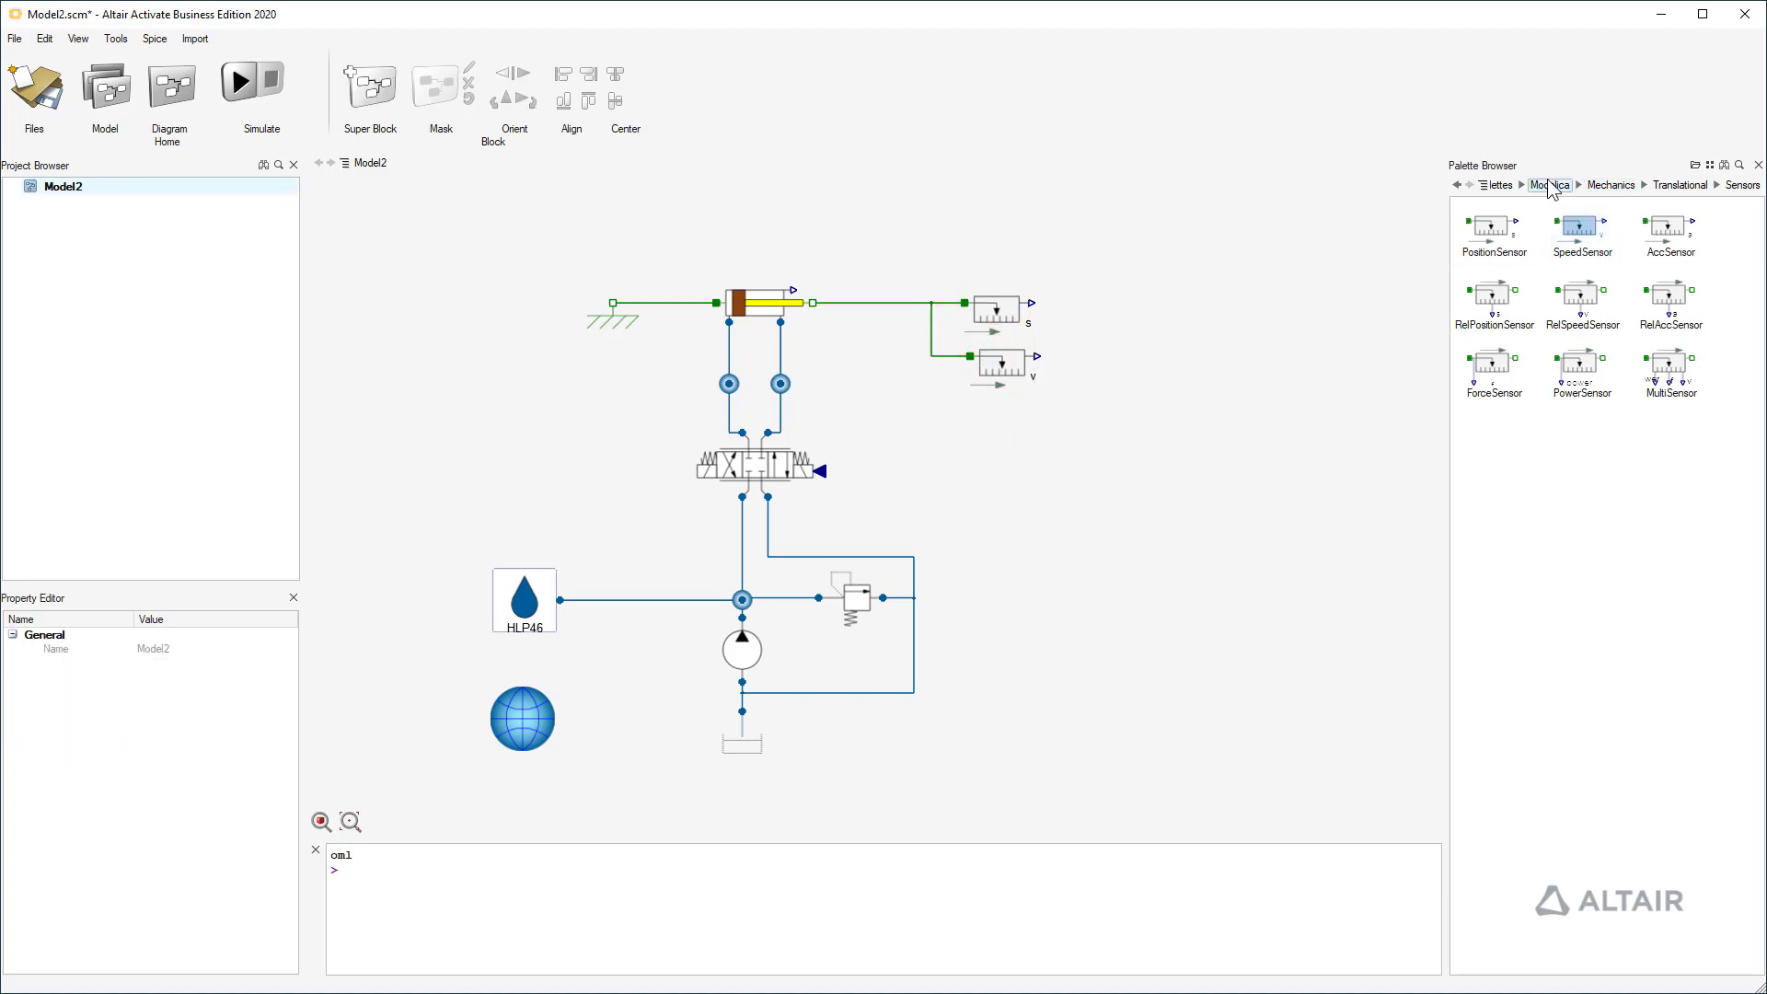
- Place a hydraulic PressureSensor on the pump line
{"action": "left_click", "coordinate": [1503, 185]}
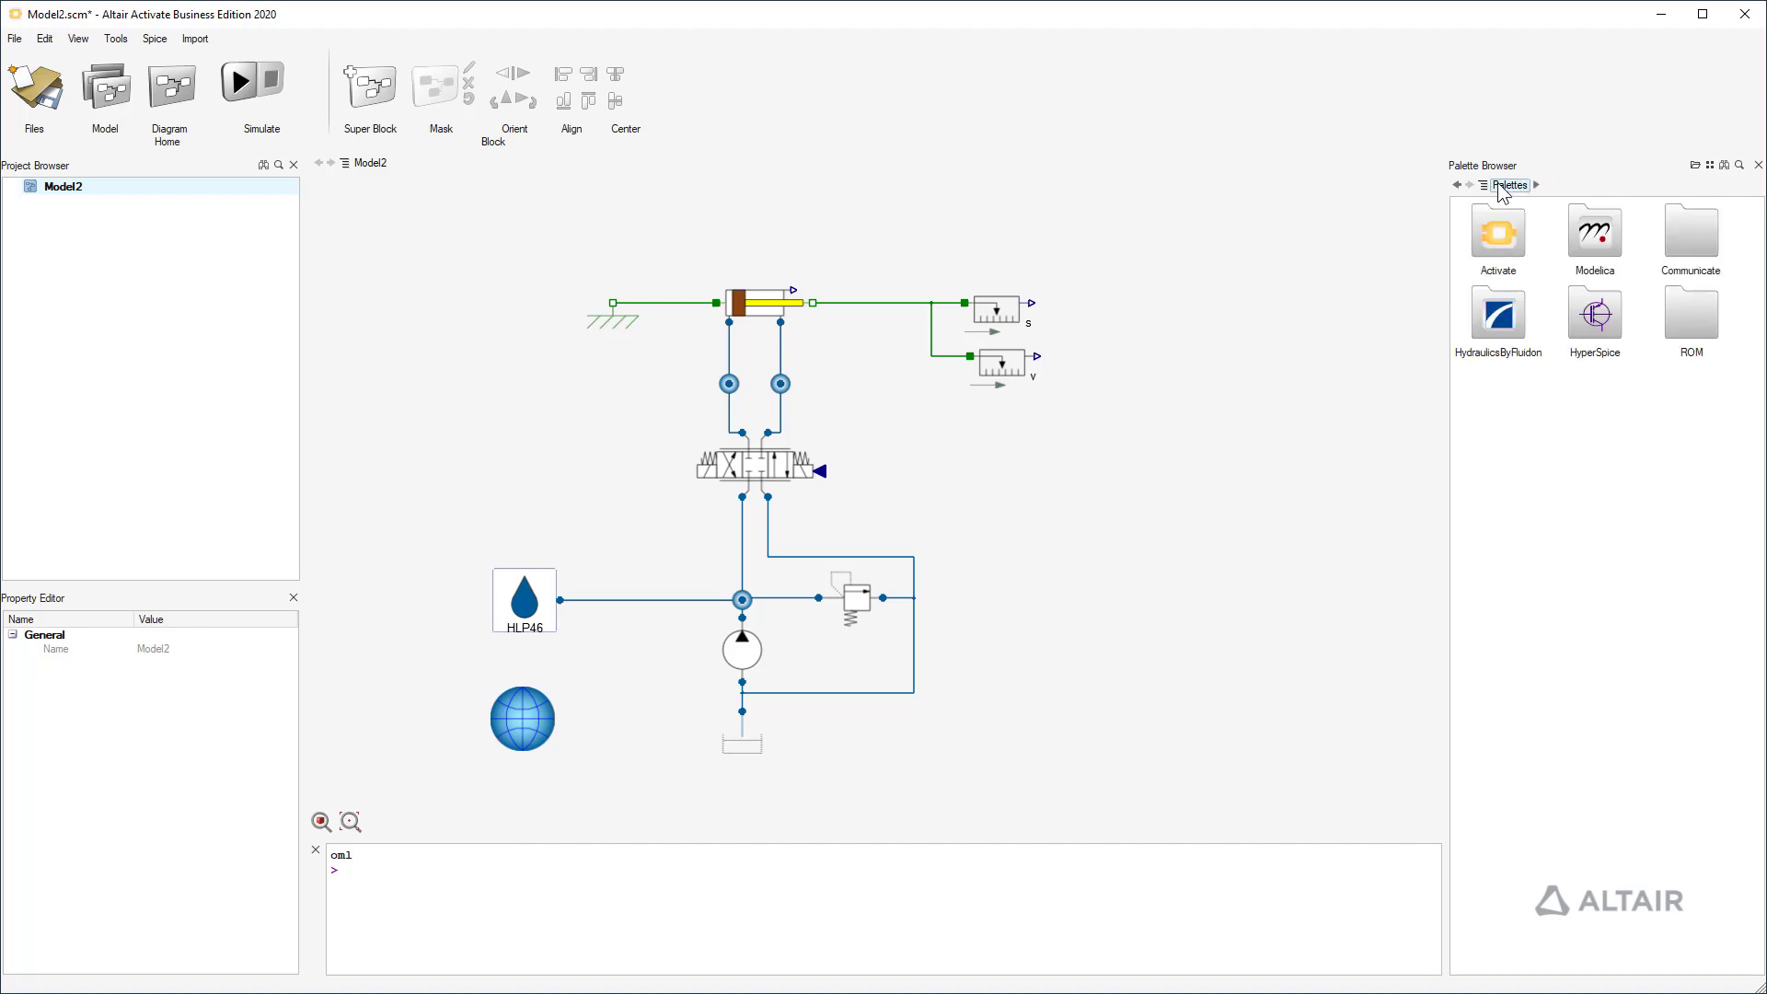
{"action": "double_click", "coordinate": [1491, 318]}
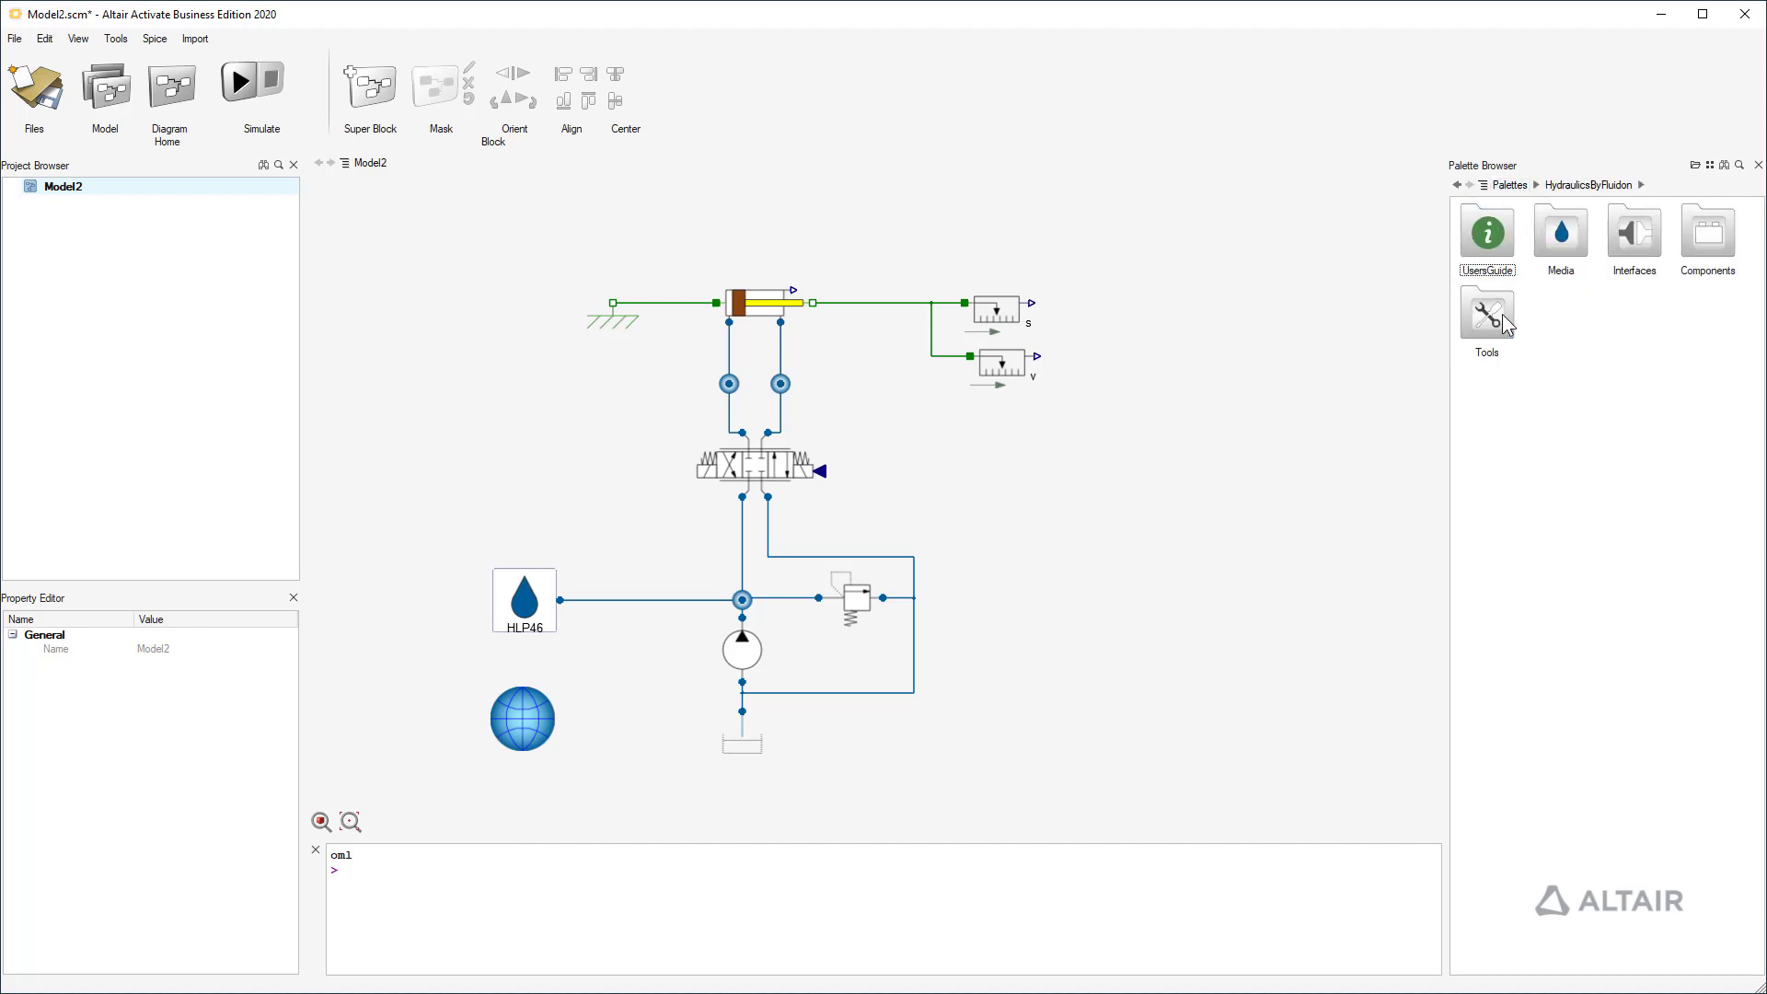
{"action": "double_click", "coordinate": [1684, 276]}
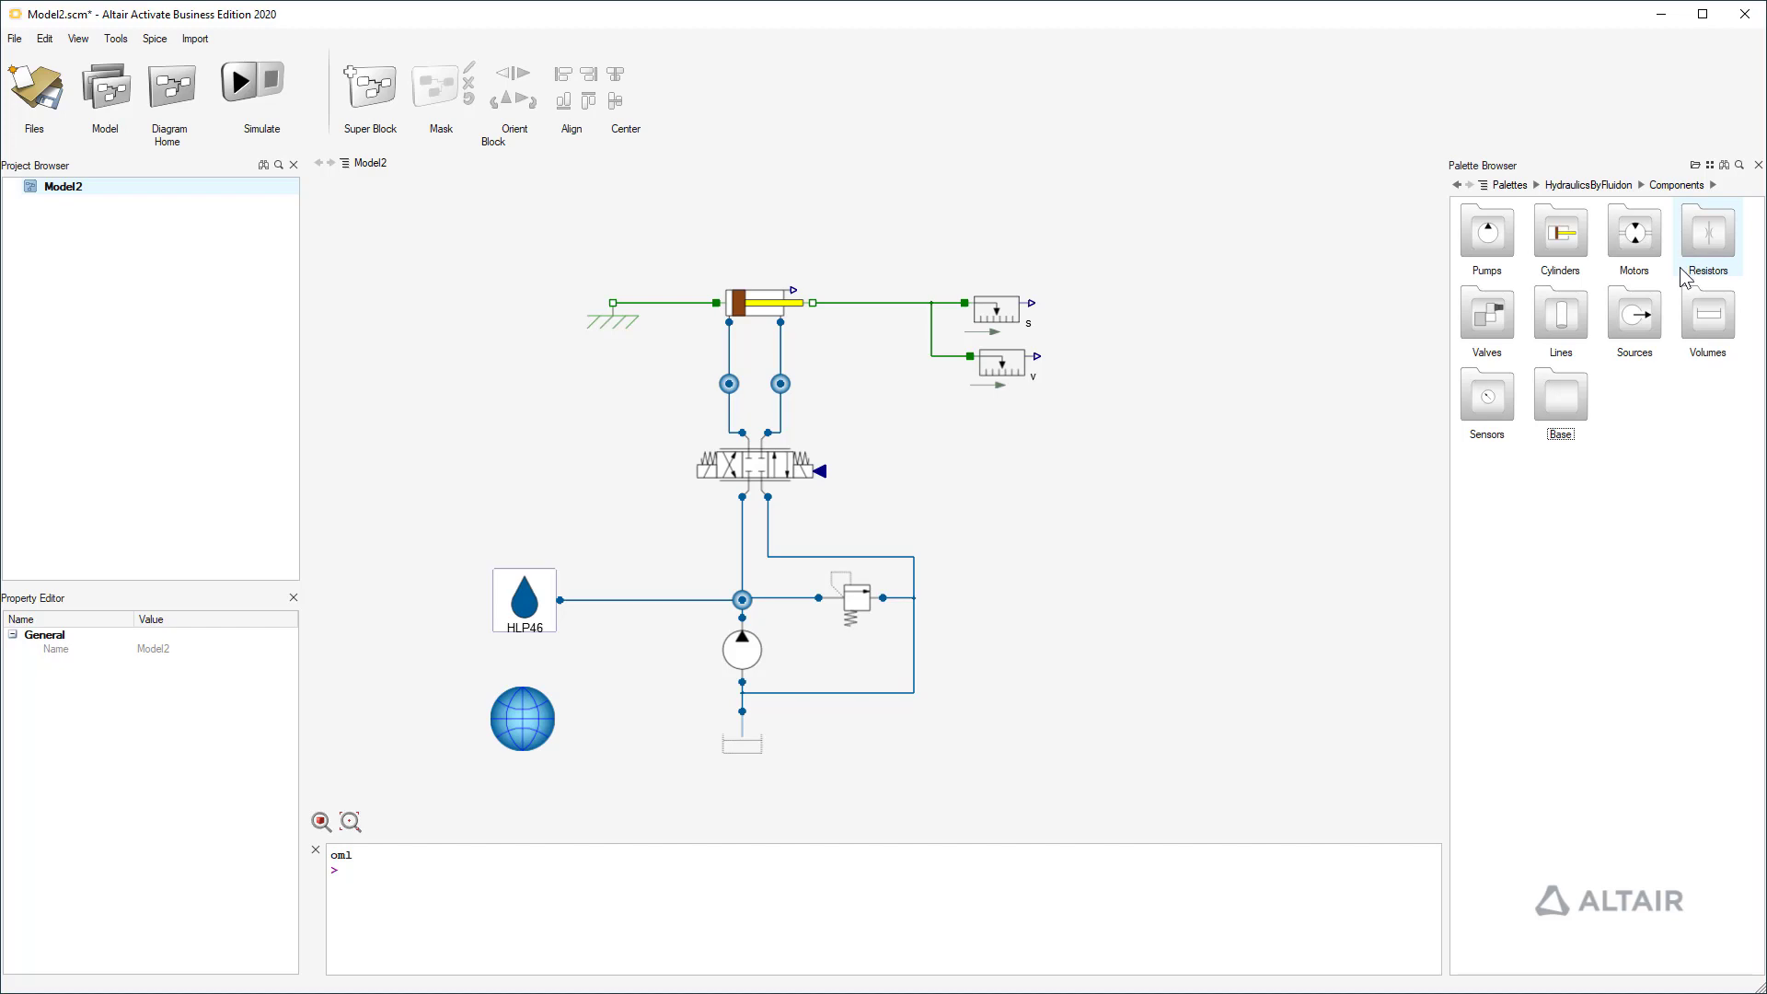
{"action": "double_click", "coordinate": [1472, 400]}
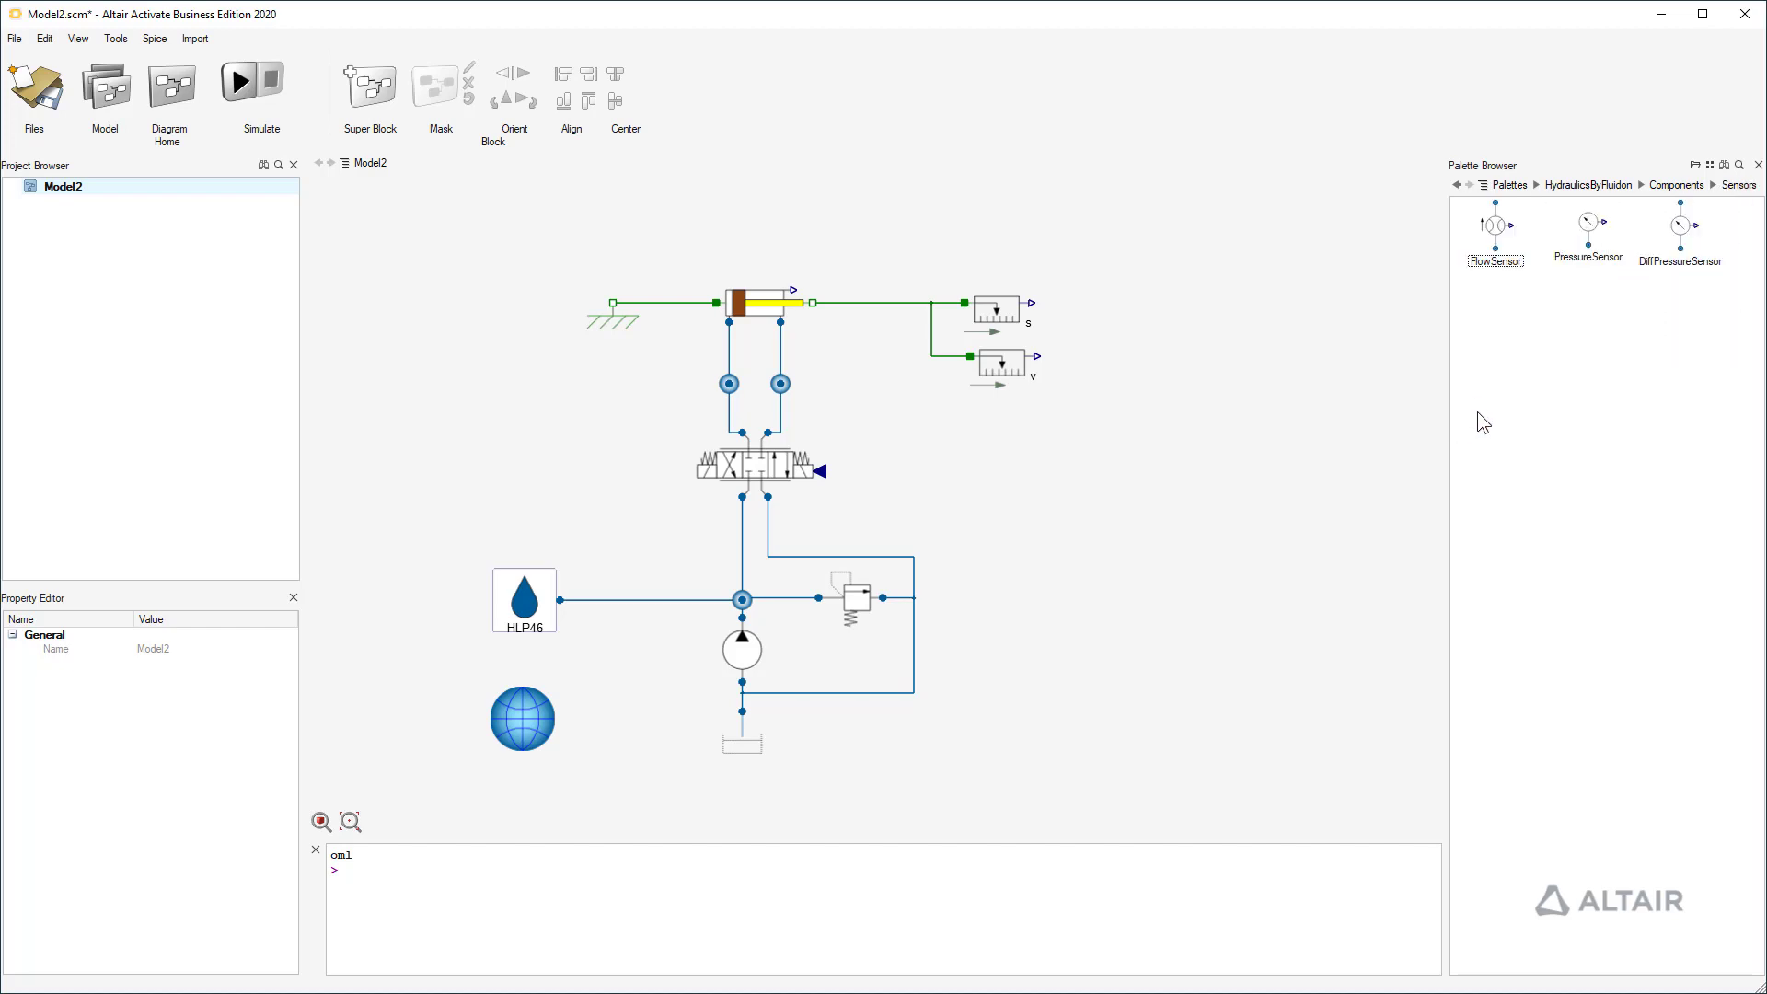
{"action": "left_click_drag", "start_coordinate": [1590, 223], "coordinate": [742, 532]}
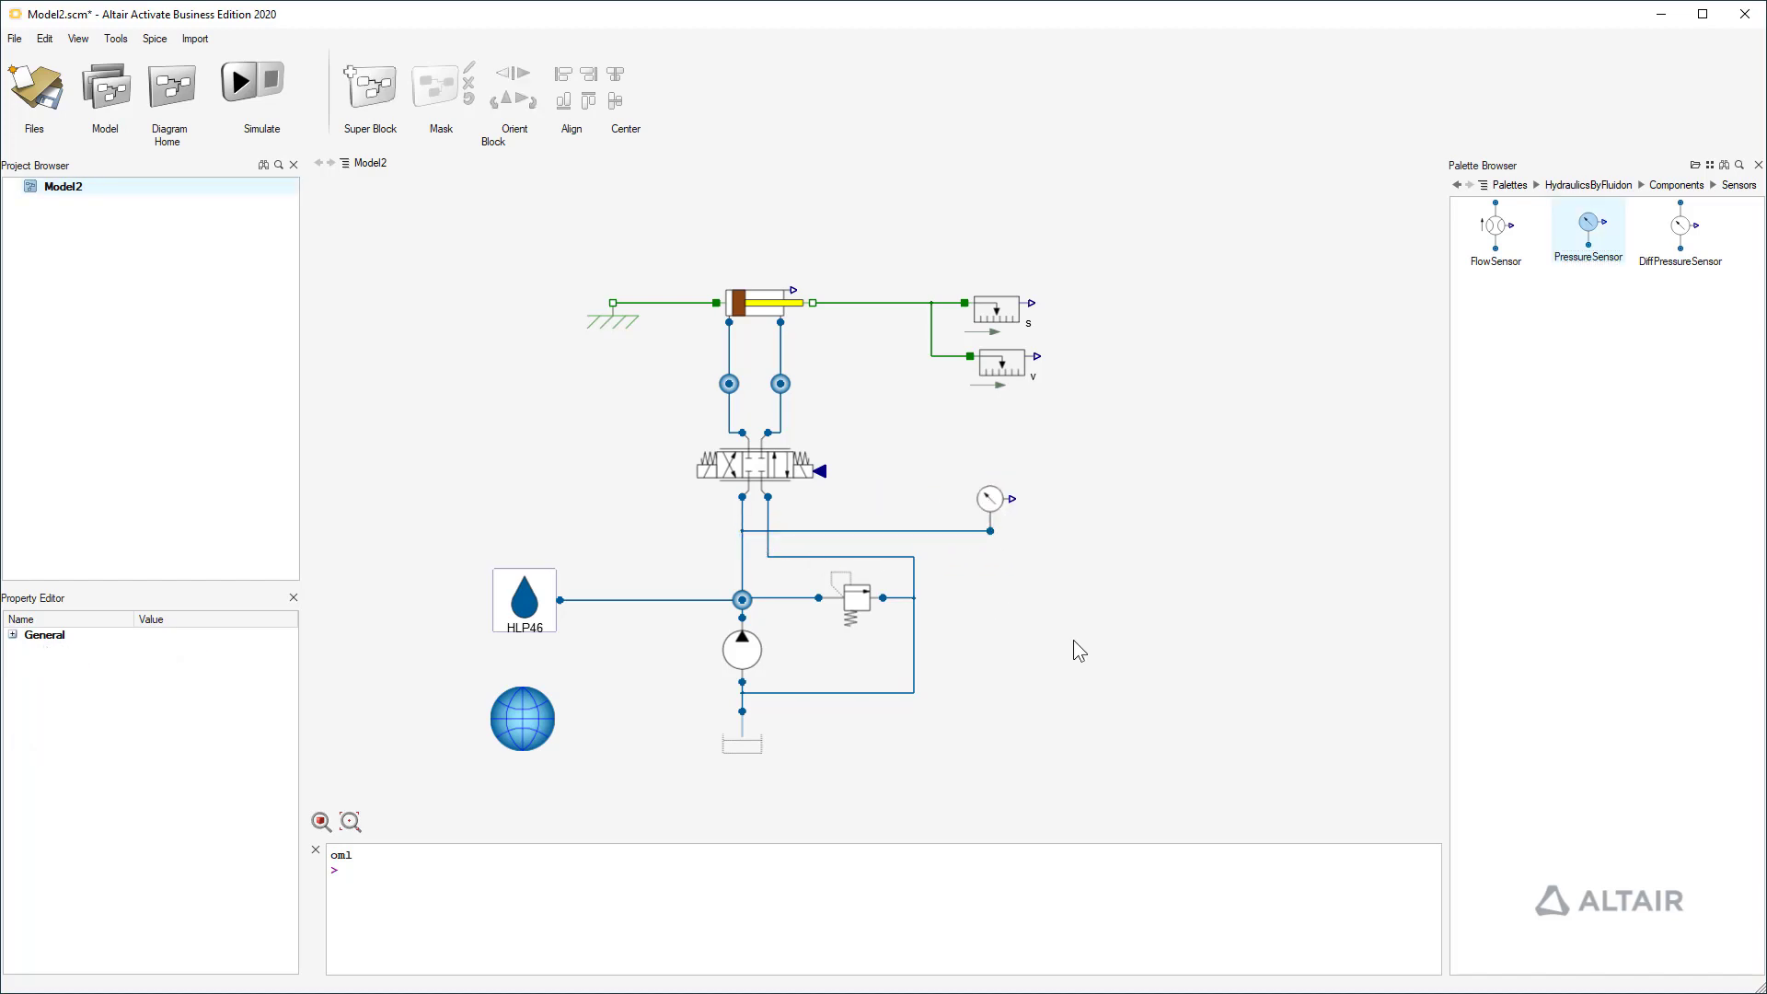
- Copy the pressure sensor to both cylinder lines, flipping the left one before connecting
{"action": "left_click_drag", "start_coordinate": [990, 506], "coordinate": [660, 391]}
{"action": "left_click", "coordinate": [840, 390]}
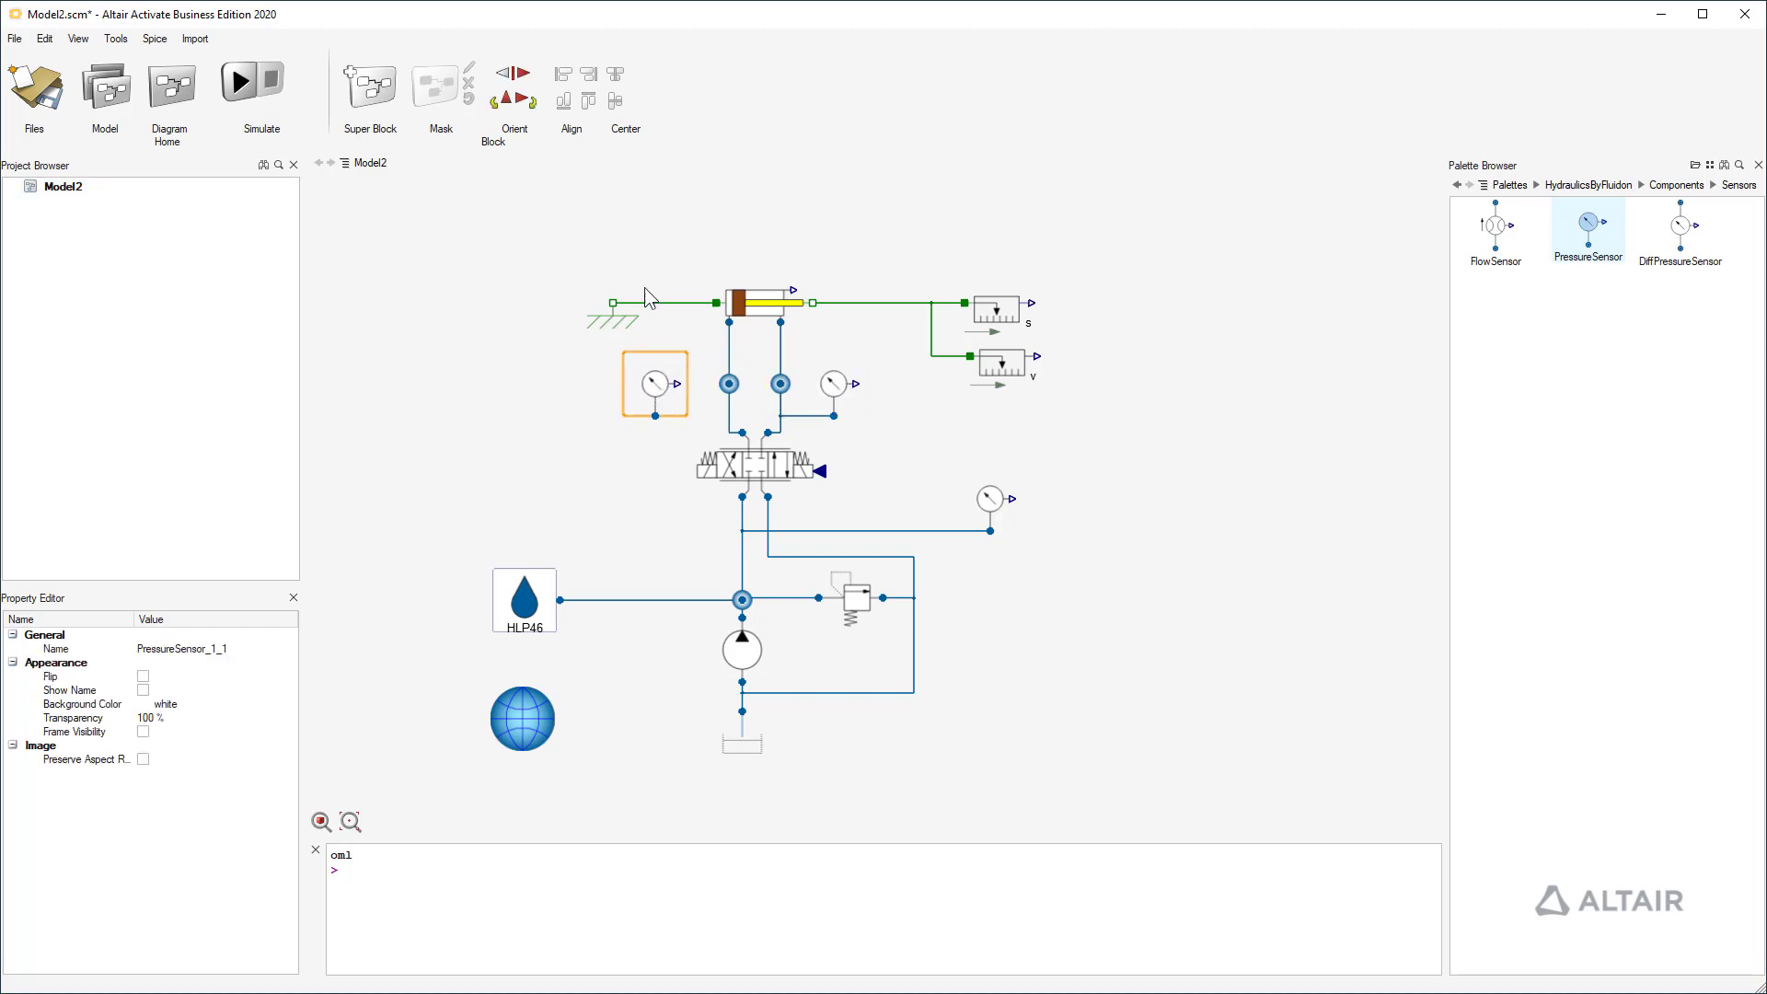
{"action": "left_click", "coordinate": [513, 73]}
{"action": "left_click_drag", "start_coordinate": [655, 416], "coordinate": [729, 416]}
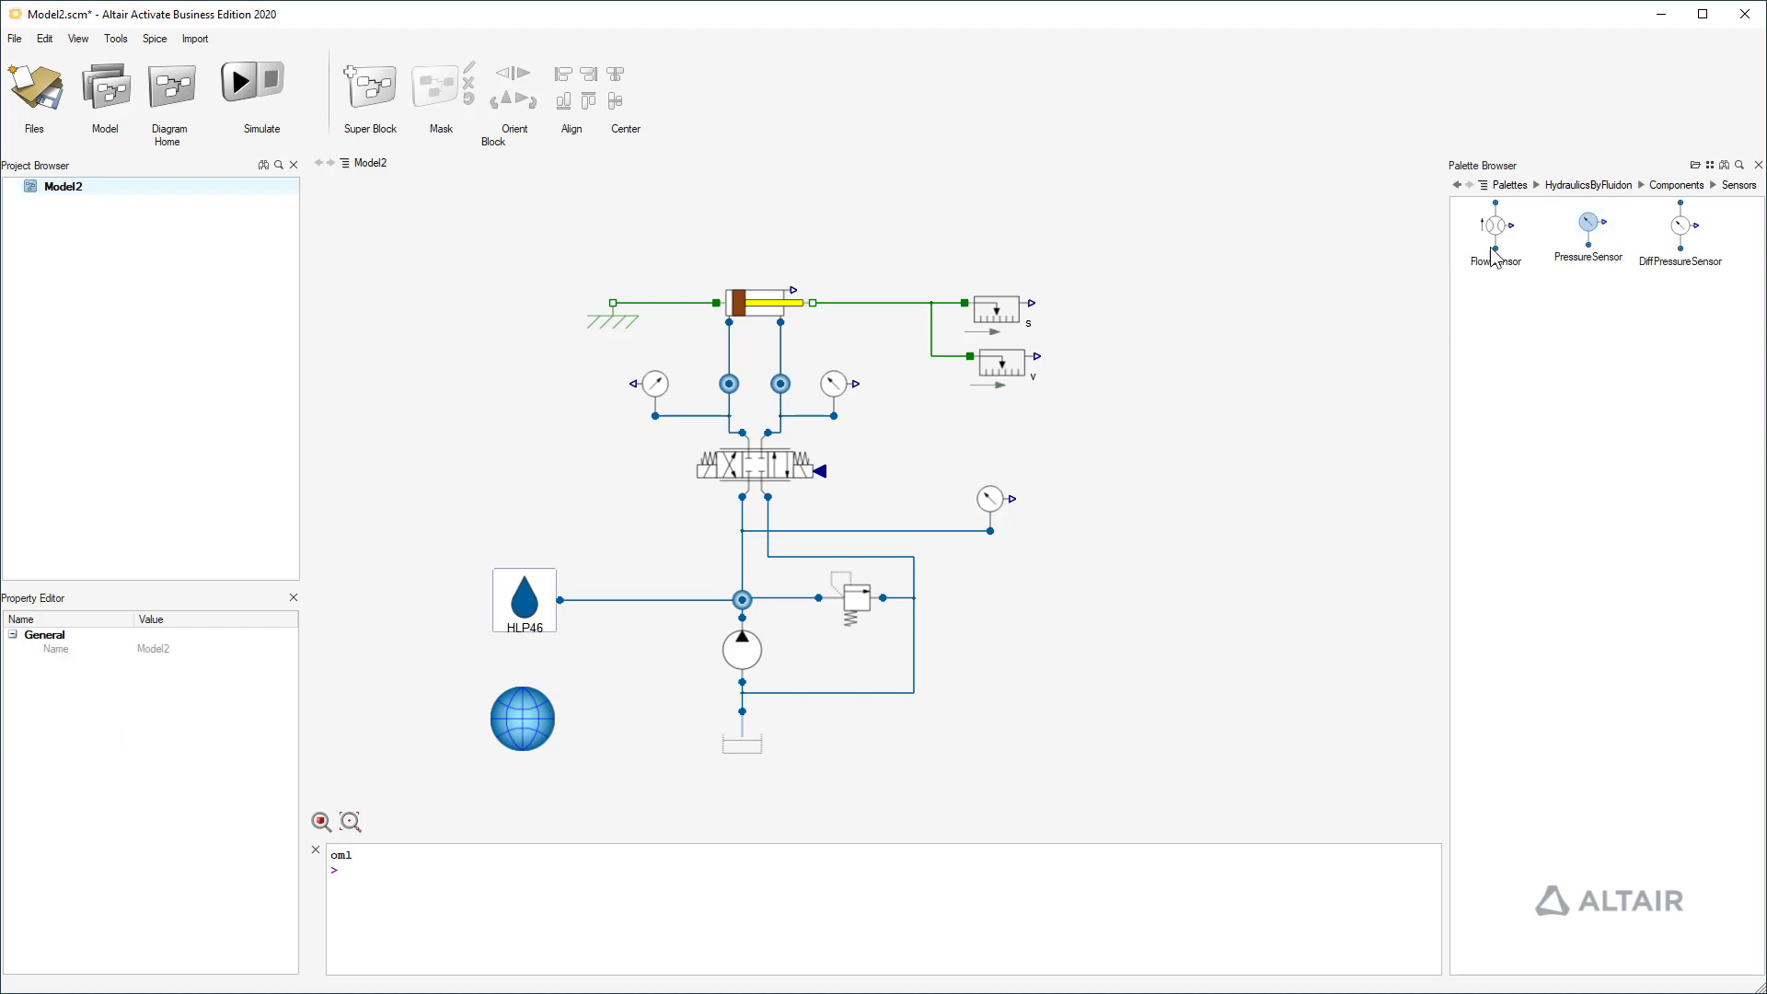
- Add a Scope from Activate > SignalViewers fed by the position sensor output
{"action": "left_click", "coordinate": [1511, 186]}
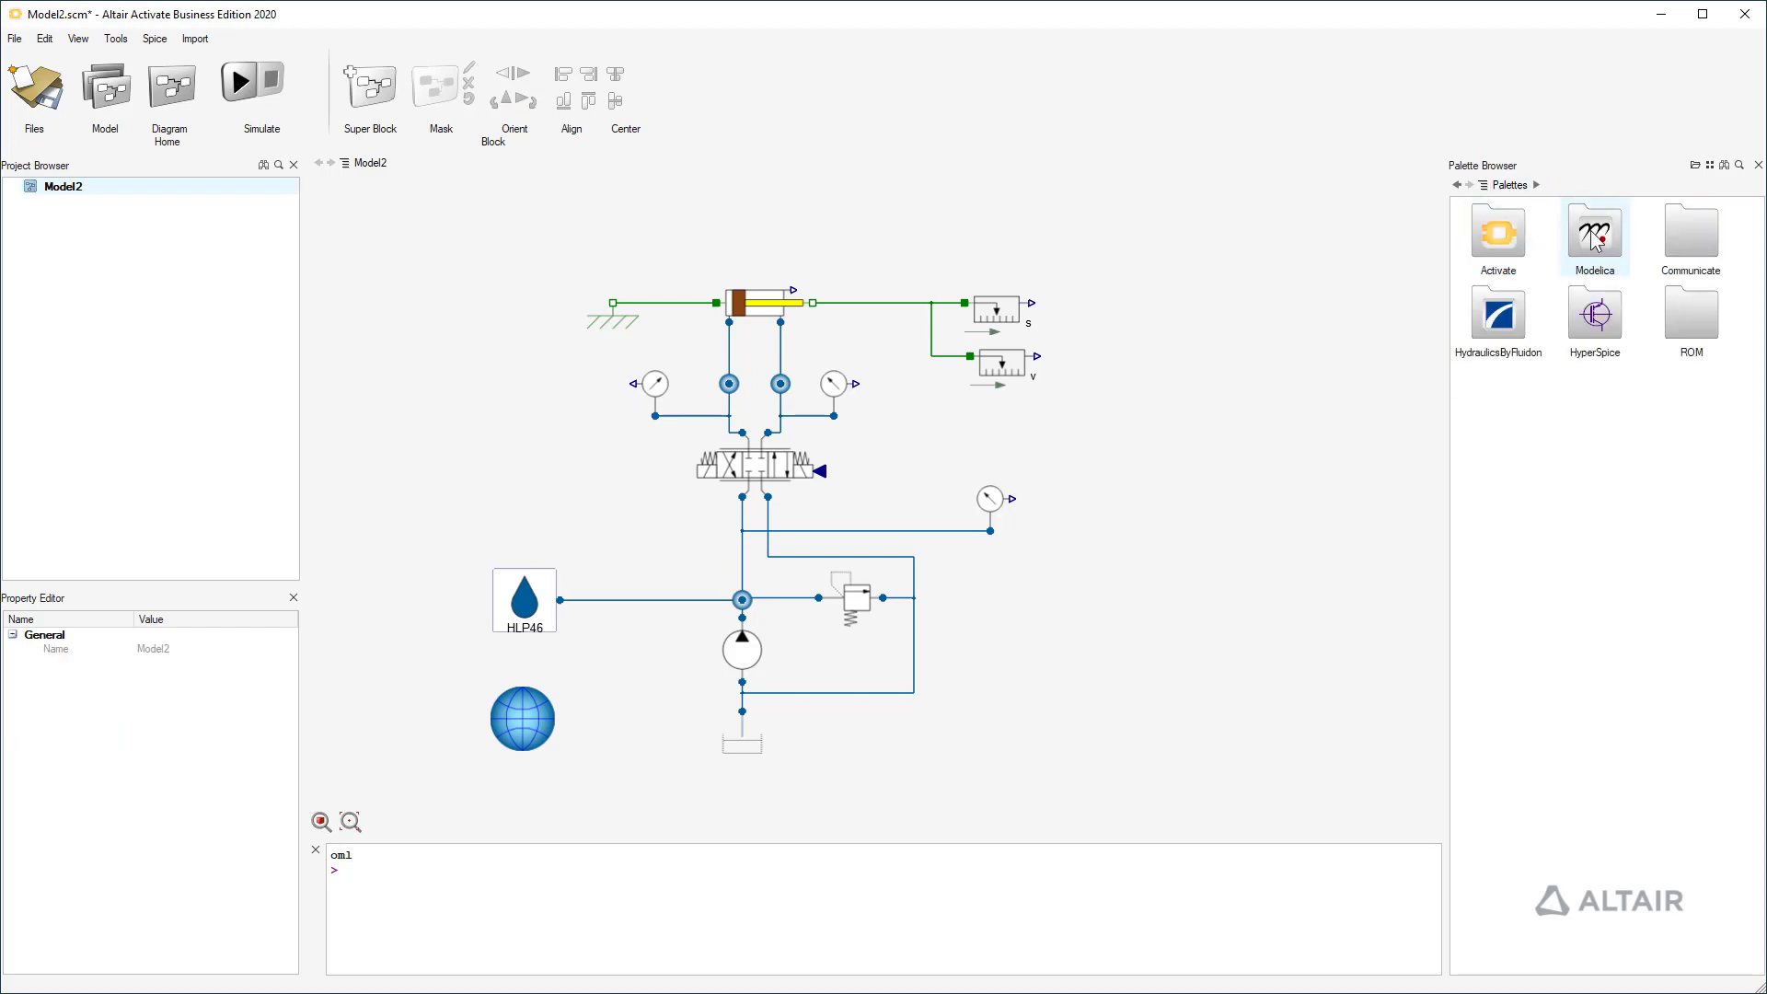
{"action": "double_click", "coordinate": [1499, 235]}
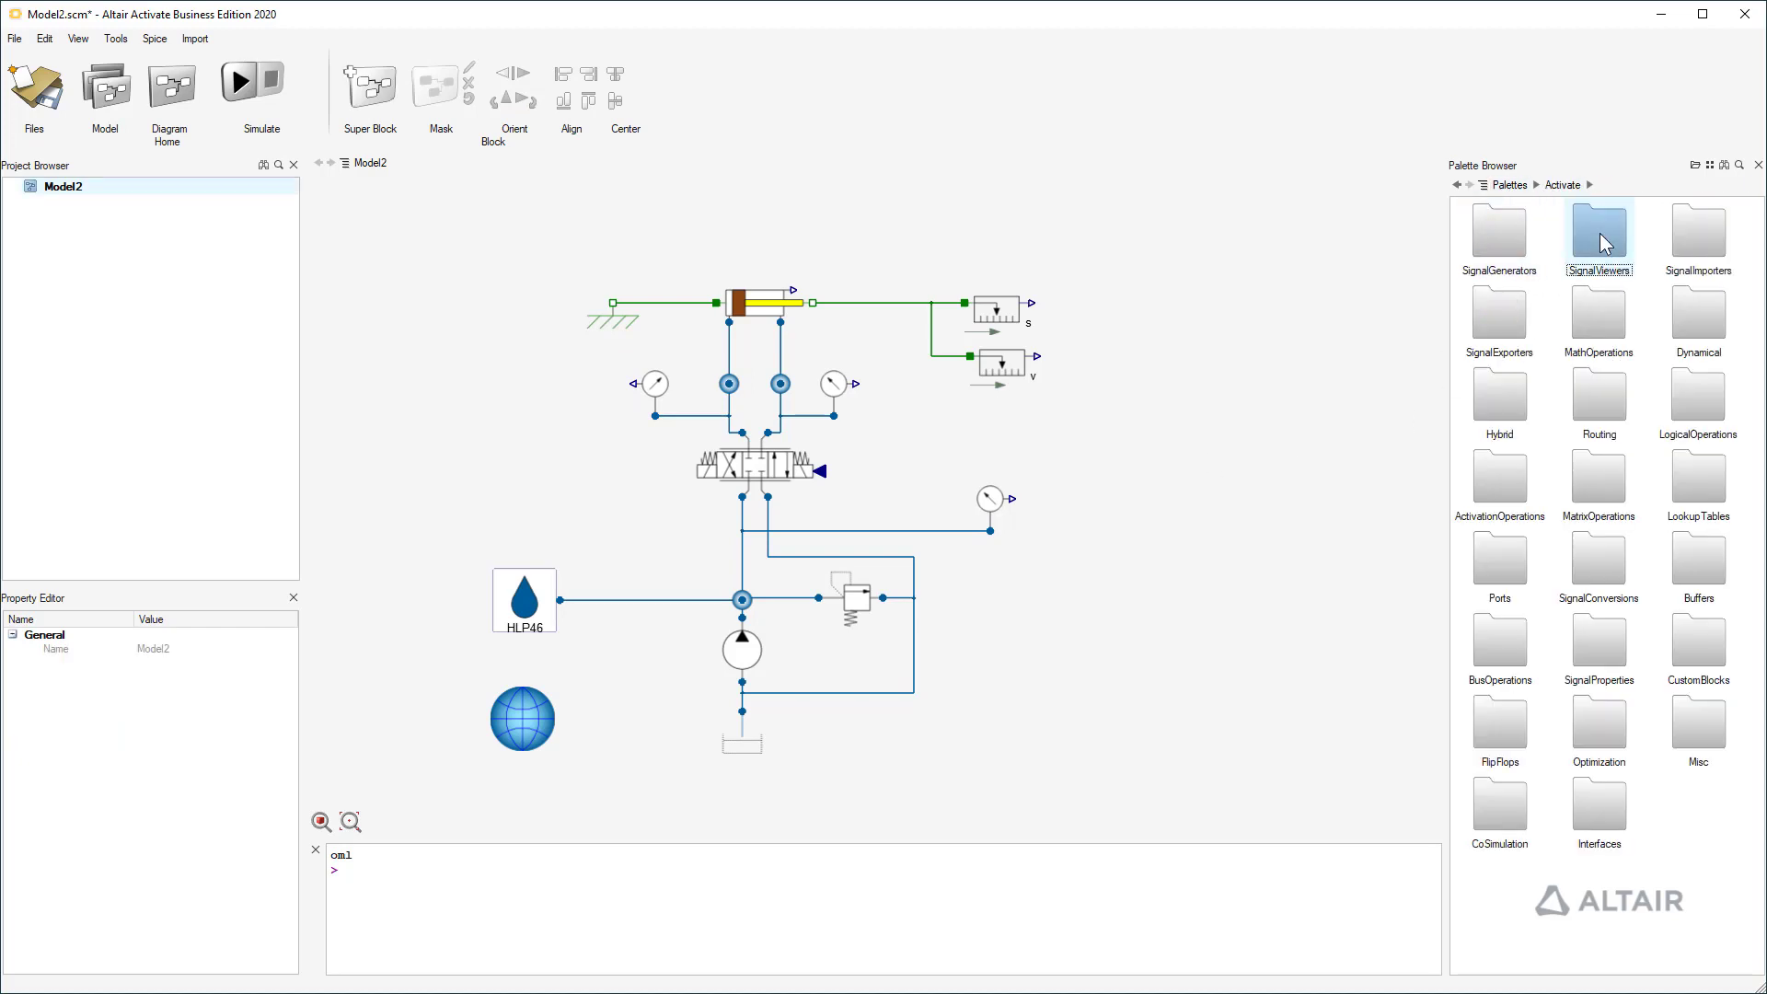
{"action": "double_click", "coordinate": [1599, 234]}
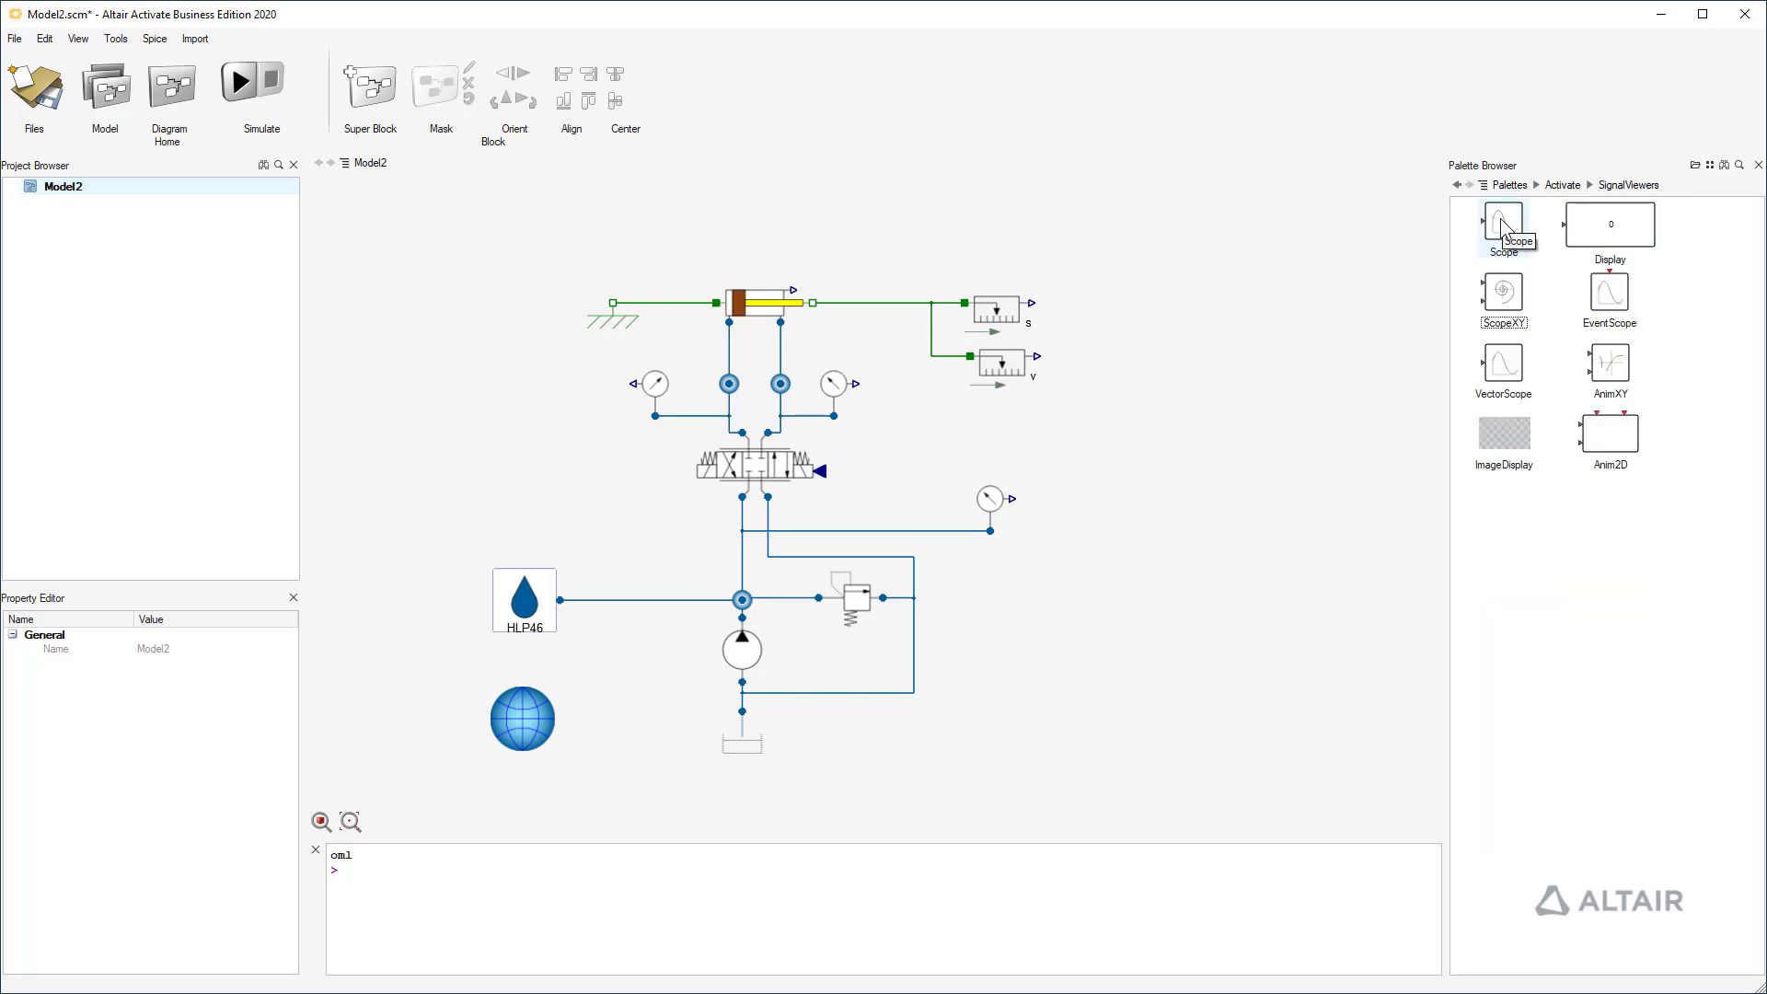
{"action": "mouse_move", "coordinate": [1500, 225]}
{"action": "left_mouse_down"}
{"action": "mouse_move", "coordinate": [1153, 295]}
{"action": "mouse_move", "coordinate": [1157, 310]}
{"action": "mouse_move", "coordinate": [1036, 313]}
{"action": "left_mouse_up"}
{"action": "left_click", "coordinate": [1168, 311]}
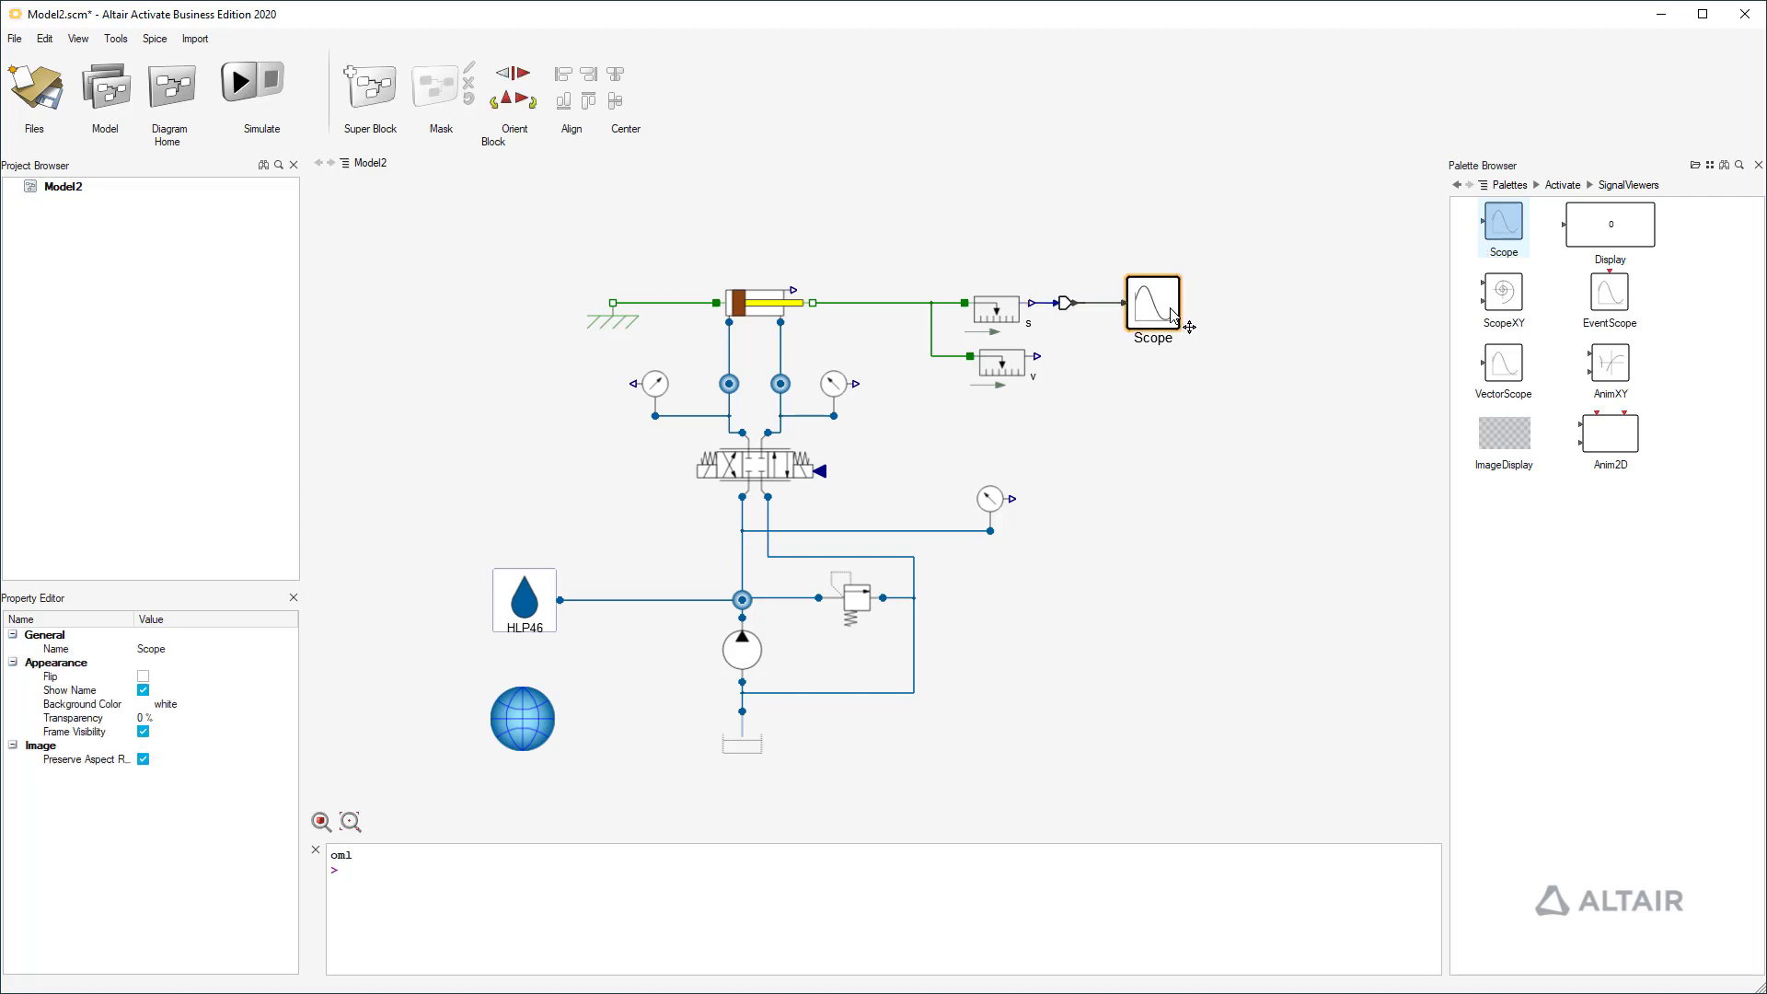
- Duplicate the Scope and connect the copy to the speed sensor output
{"action": "key", "text": "ctrl+c"}
{"action": "key", "text": "ctrl+v"}
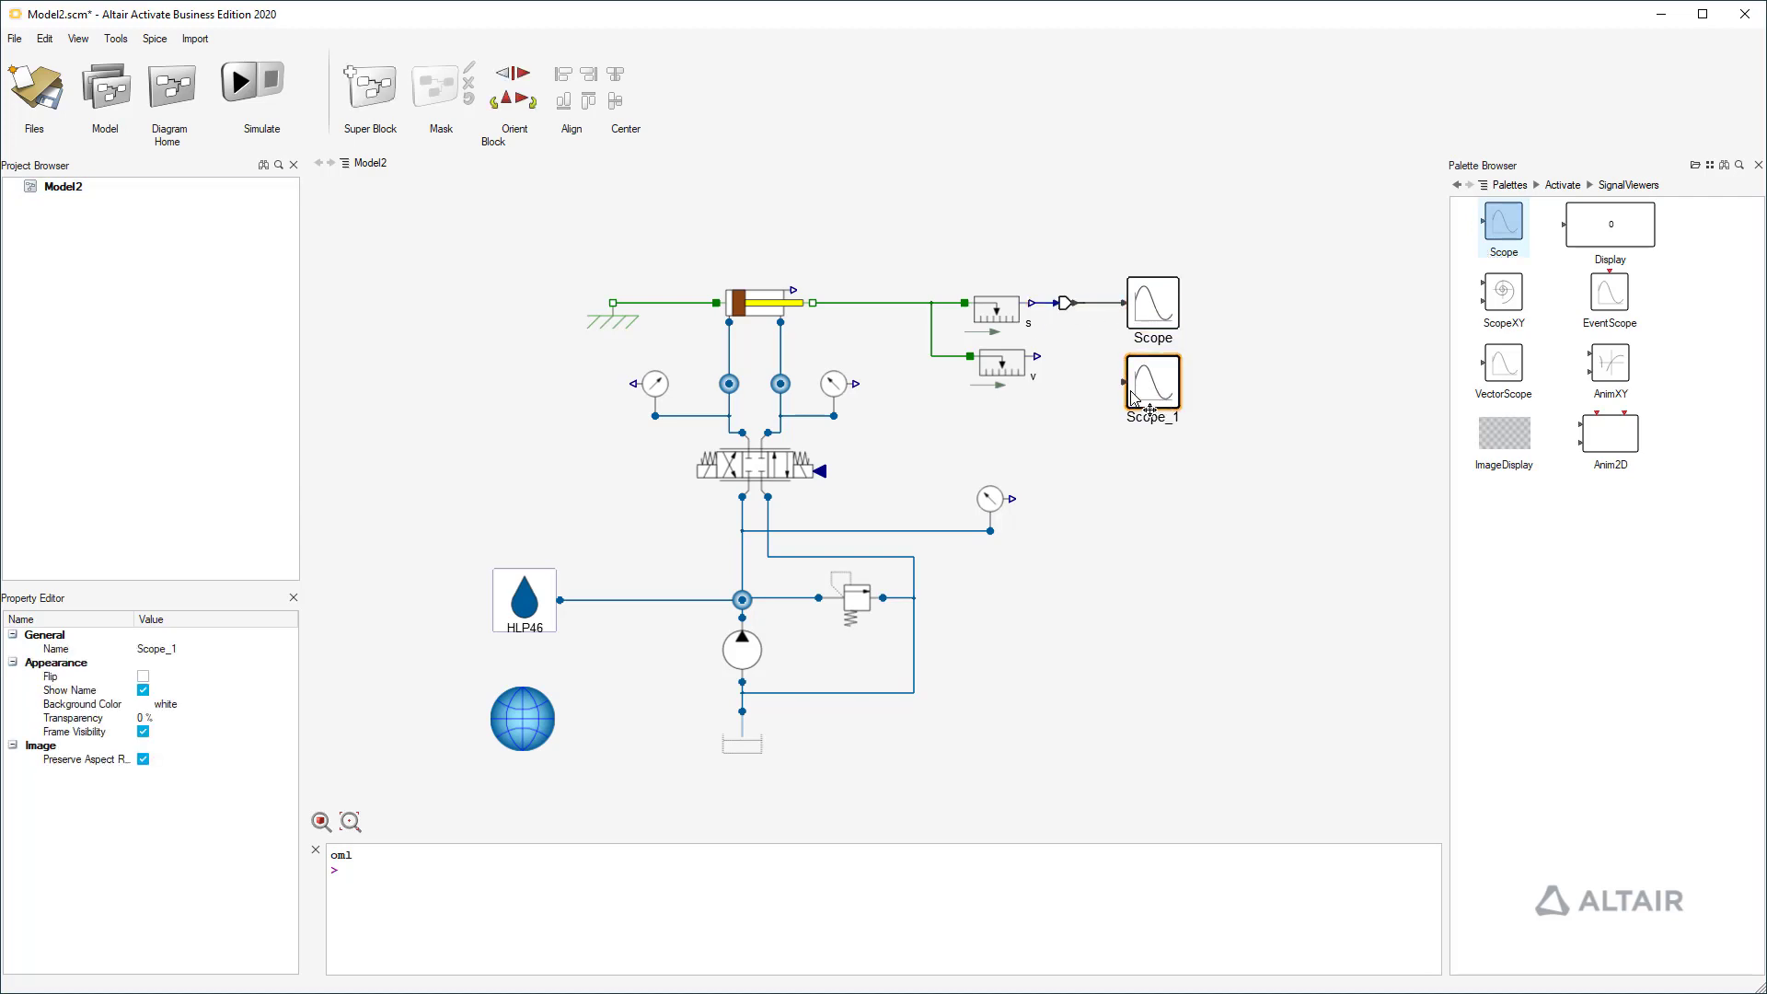
{"action": "mouse_move", "coordinate": [1125, 386]}
{"action": "left_mouse_down"}
{"action": "mouse_move", "coordinate": [1037, 357]}
{"action": "mouse_move", "coordinate": [999, 387]}
{"action": "left_mouse_up"}
{"action": "left_click", "coordinate": [1002, 365]}
{"action": "left_click", "coordinate": [1098, 485]}
- Rename the lower scope 'Speed' and the upper scope 'Position'
{"action": "left_click", "coordinate": [1153, 382]}
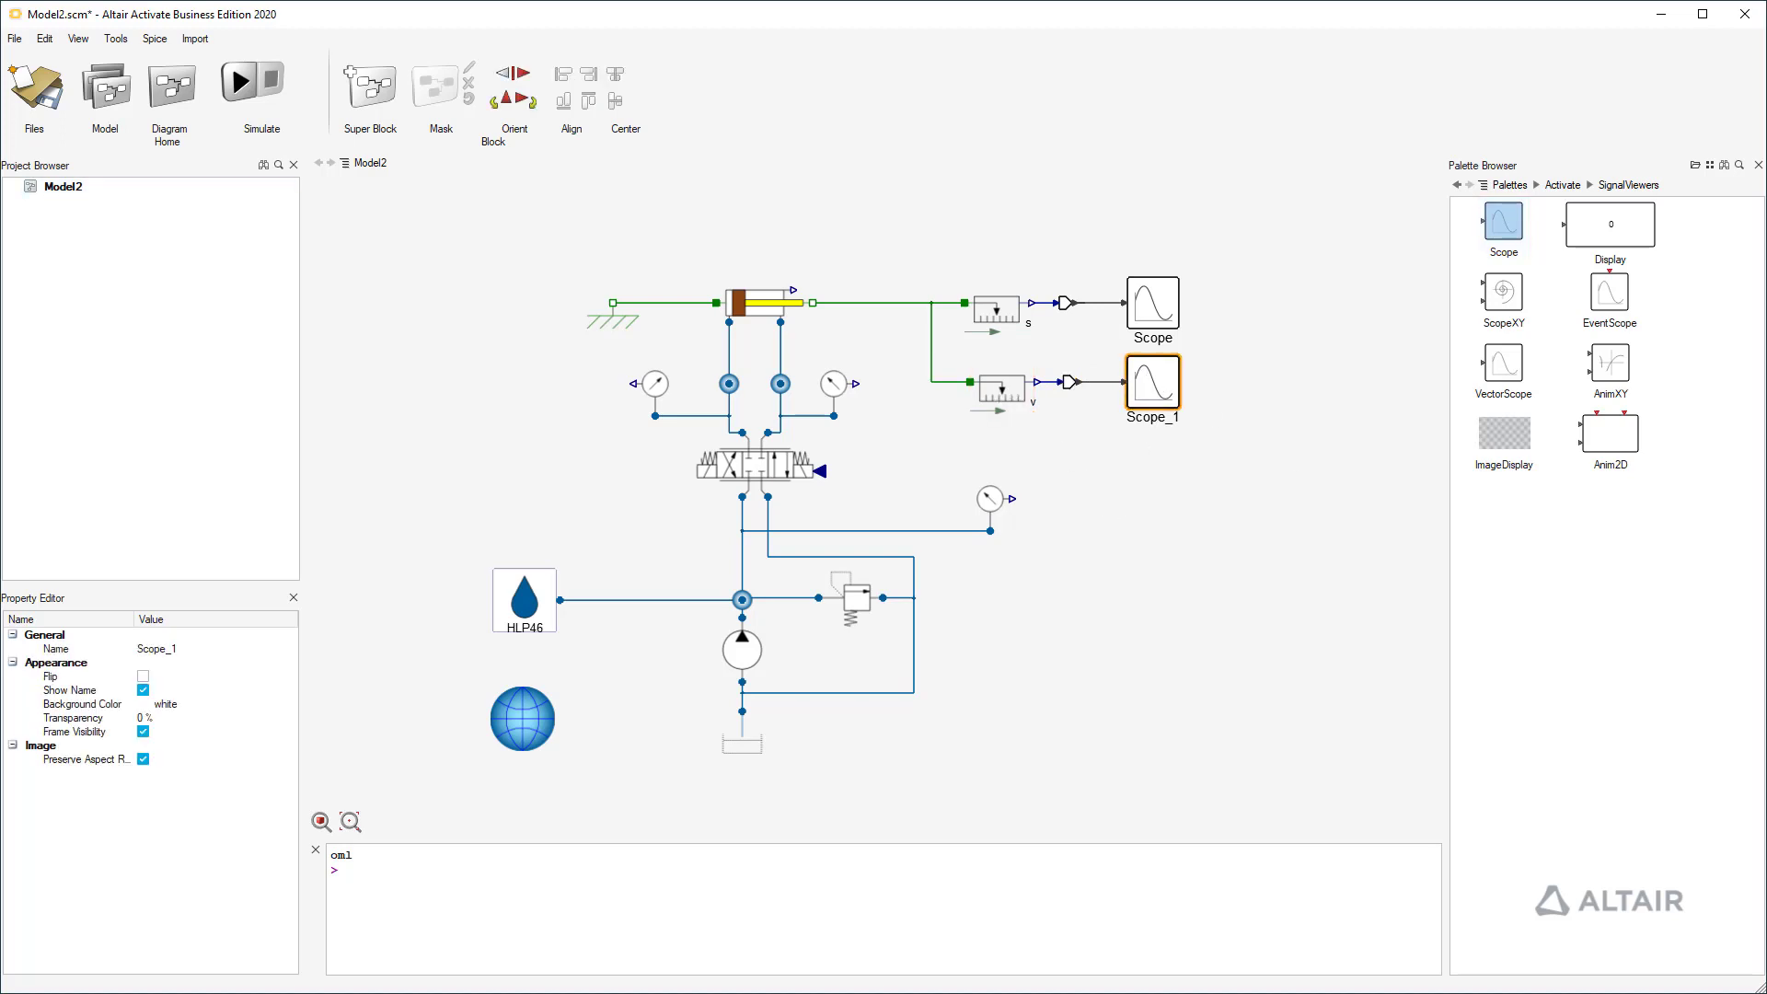
{"action": "left_click", "coordinate": [1153, 426]}
{"action": "type", "text": "Speed"}
{"action": "key", "text": "Return"}
{"action": "left_click", "coordinate": [1158, 313]}
{"action": "left_click", "coordinate": [1160, 315]}
{"action": "type", "text": "Position"}
{"action": "key", "text": "Return"}
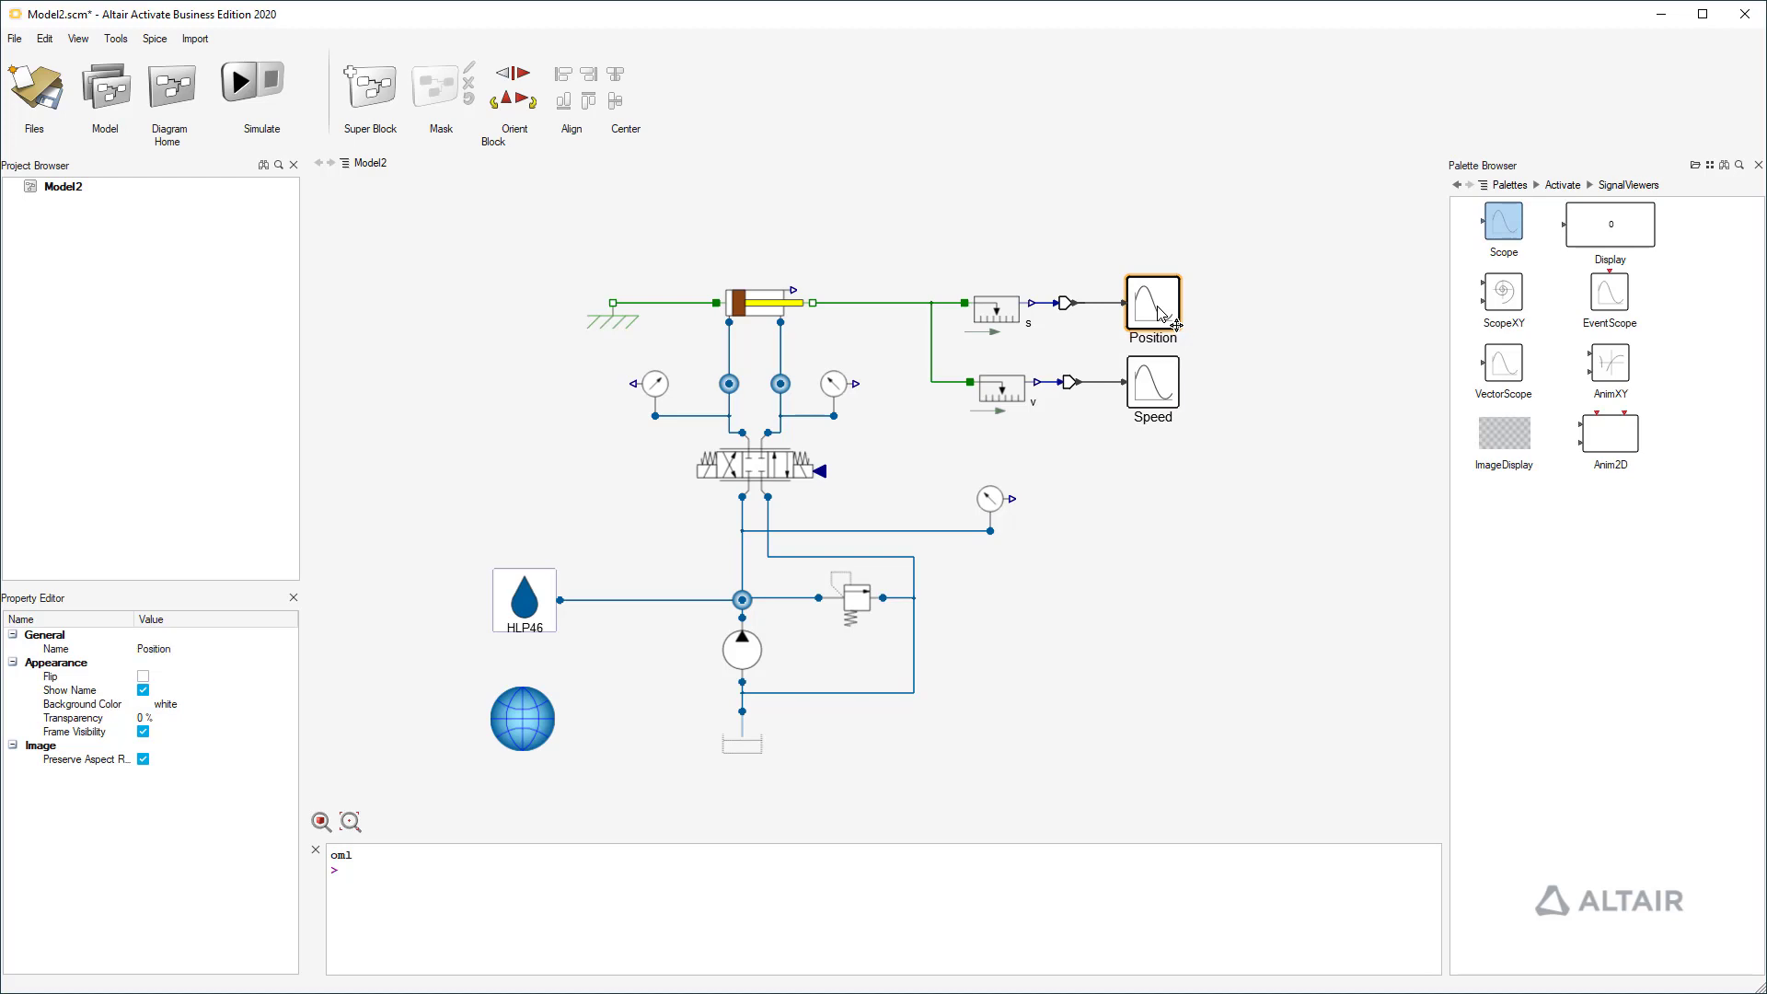
- Copy the Position scope, rename it 'Displacement', and link the cylinder output to it
{"action": "left_click_drag", "start_coordinate": [1158, 313], "coordinate": [1155, 231]}
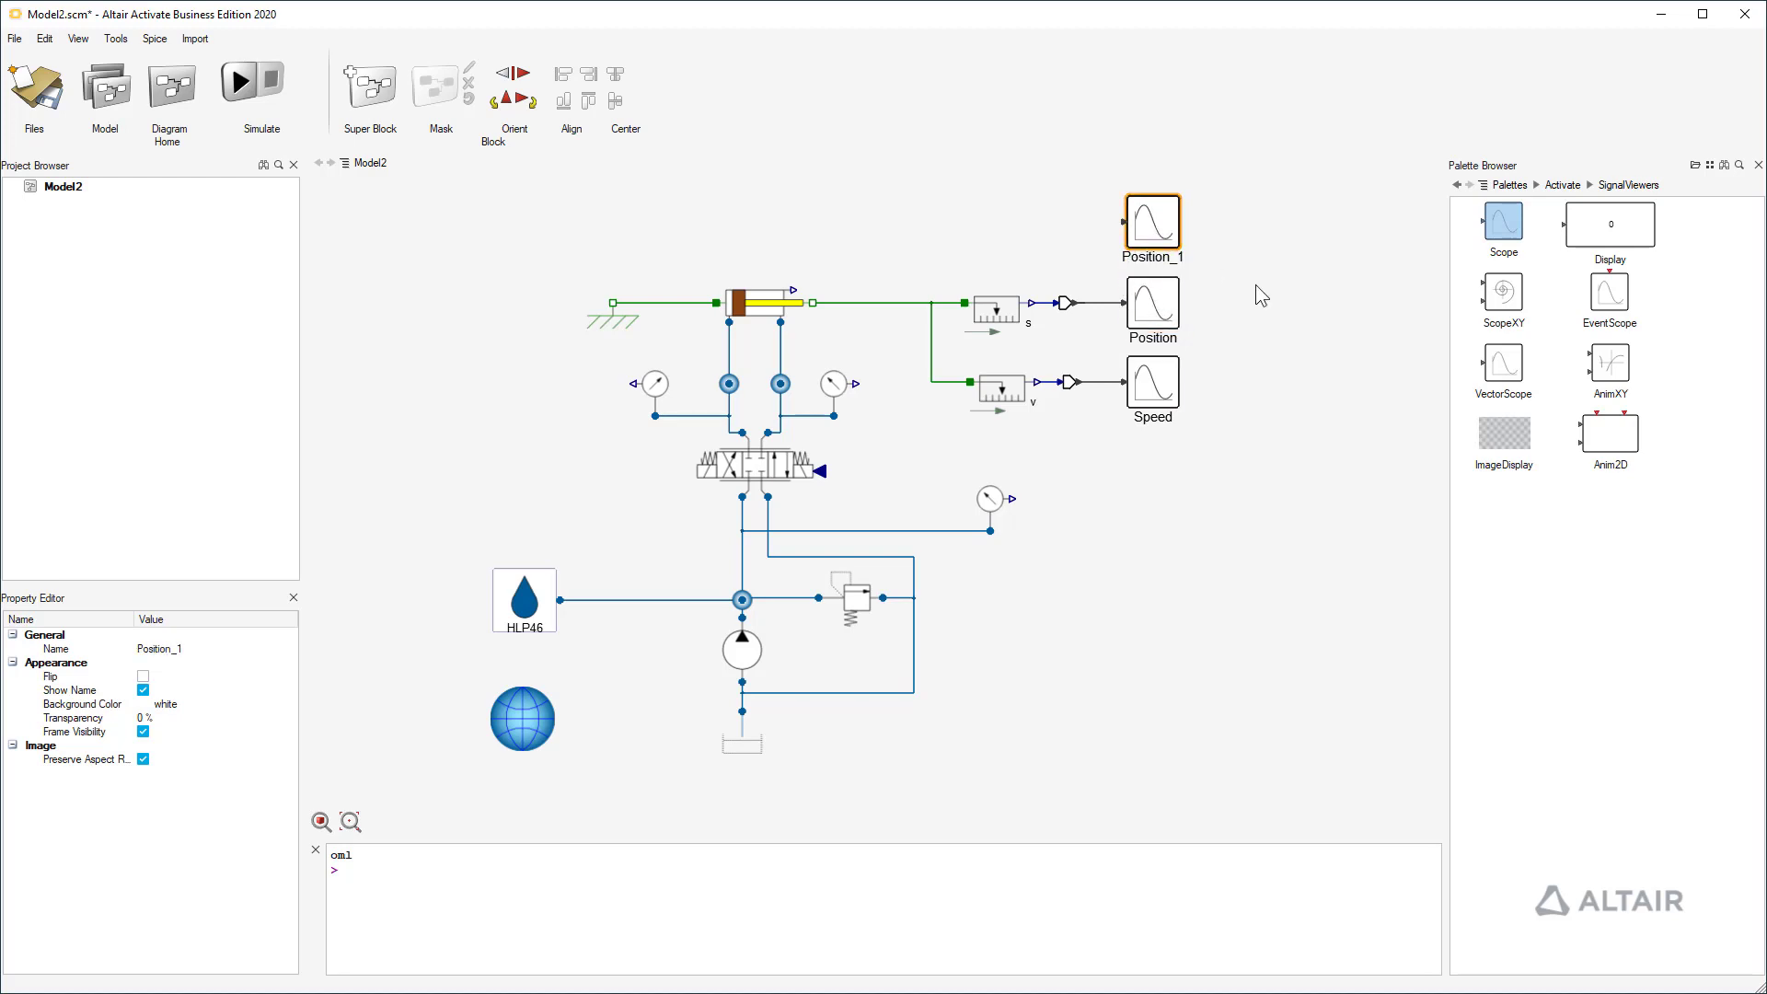
{"action": "key", "text": "F2"}
{"action": "type", "text": "Displacement"}
{"action": "key", "text": "Return"}
{"action": "left_click_drag", "start_coordinate": [1124, 222], "coordinate": [795, 291]}
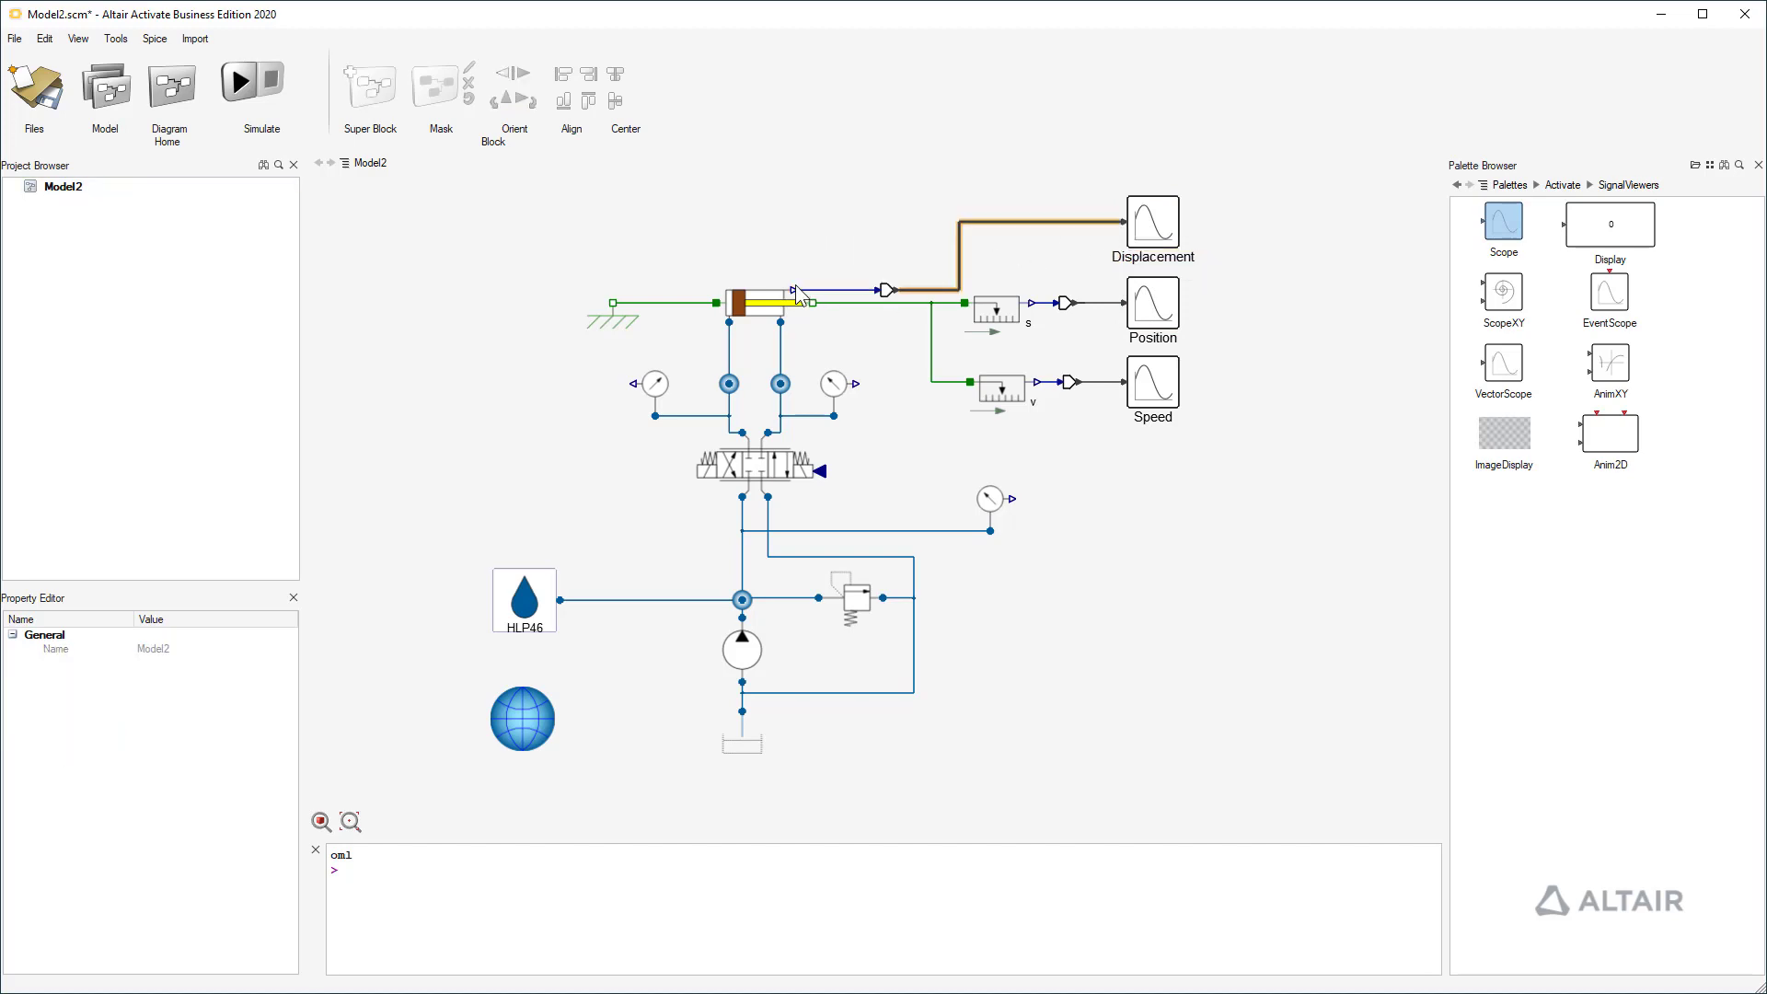
{"action": "left_click", "coordinate": [1196, 556]}
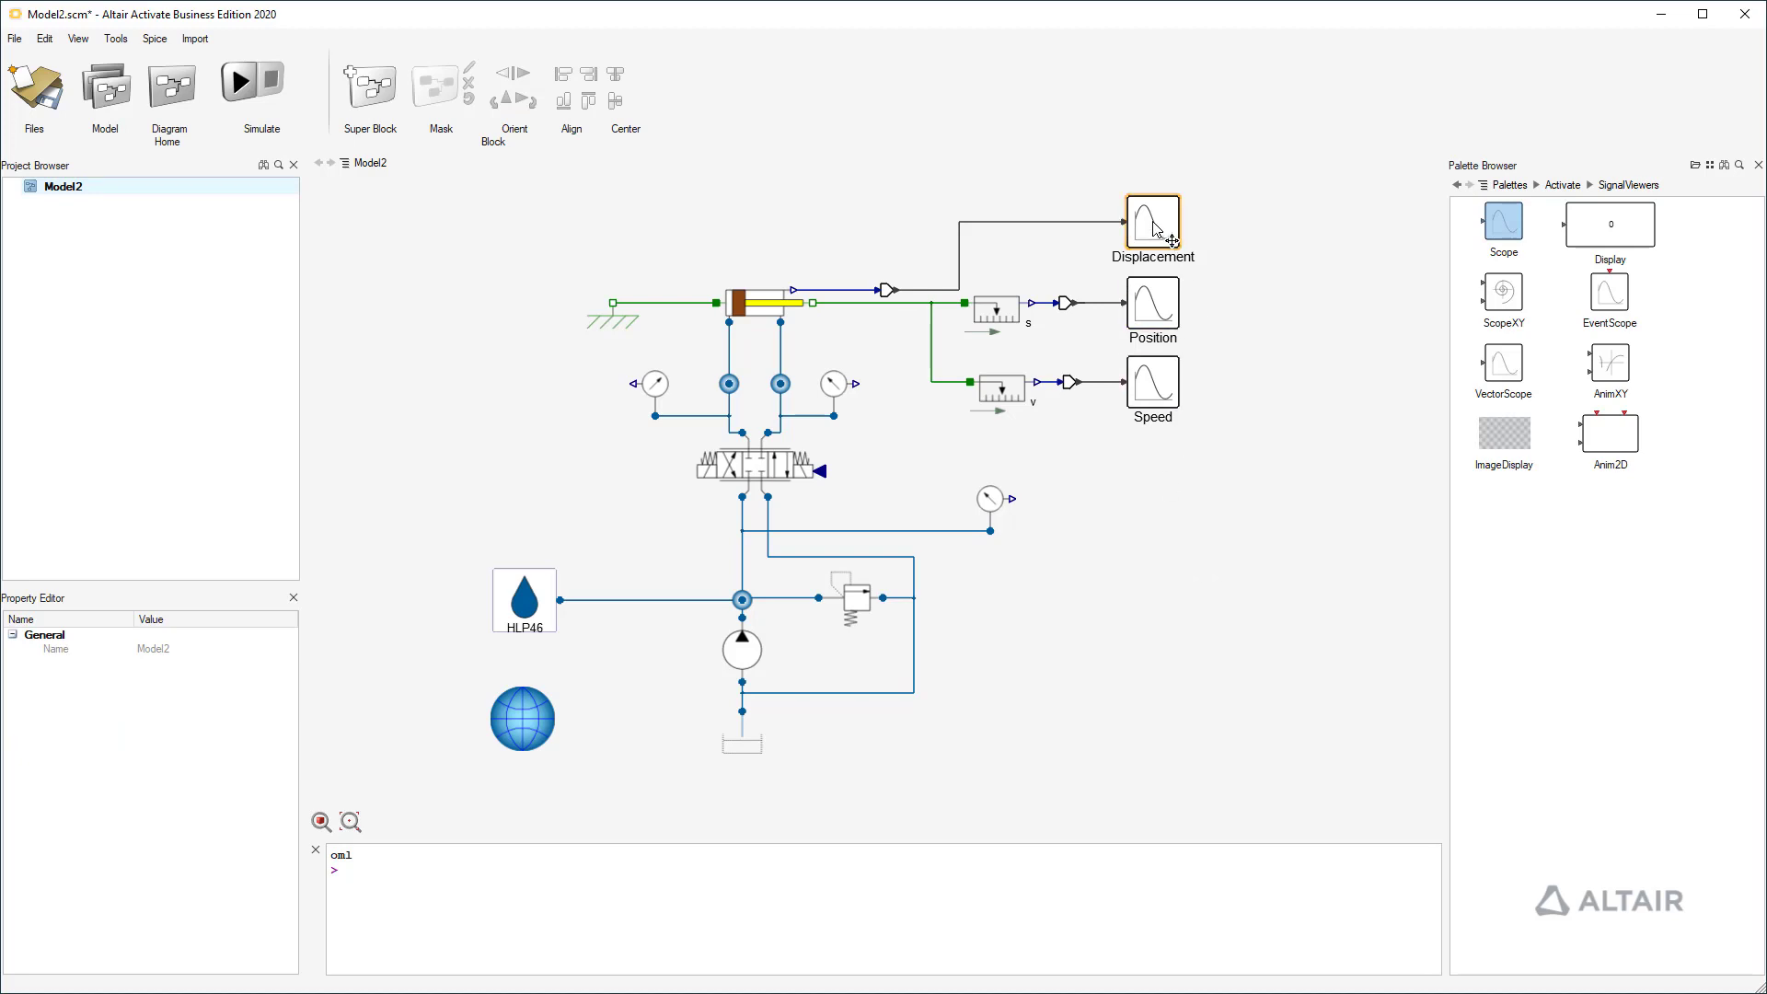
- Copy the Displacement scope lower down and rename it 'Pressure'
{"action": "left_click_drag", "start_coordinate": [1153, 222], "coordinate": [1147, 583]}
{"action": "key", "text": "F2"}
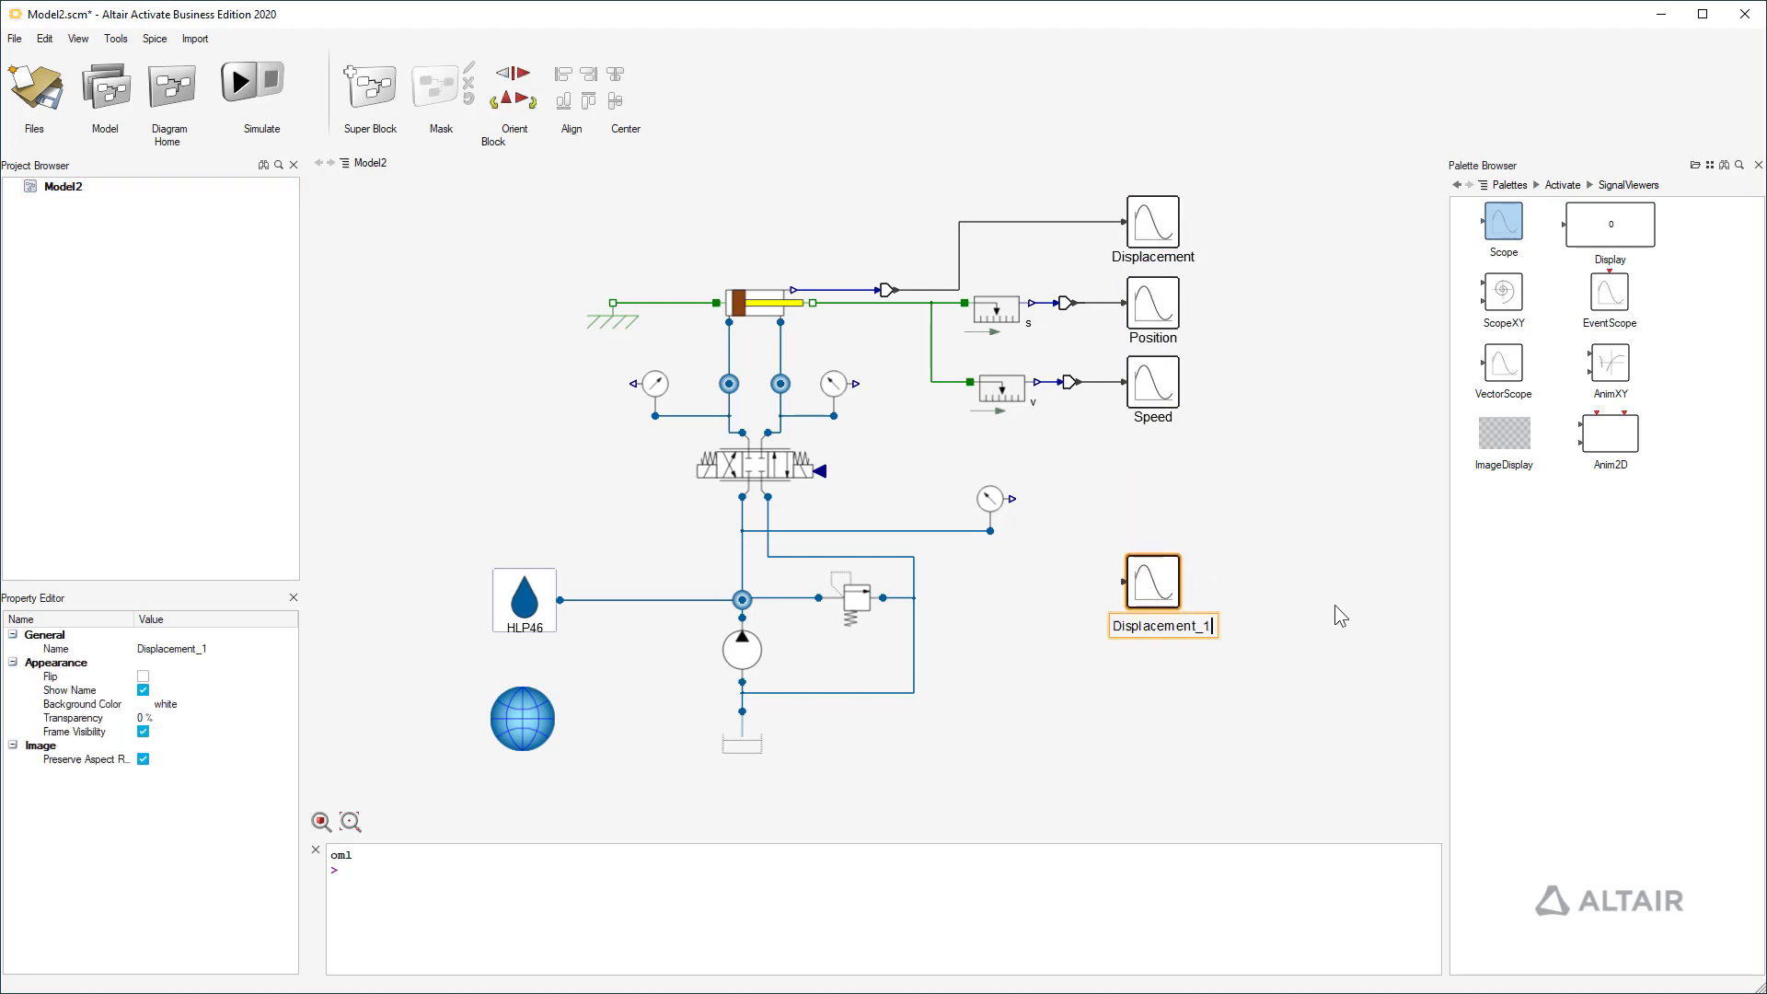
{"action": "type", "text": "Pressure"}
{"action": "key", "text": "Return"}
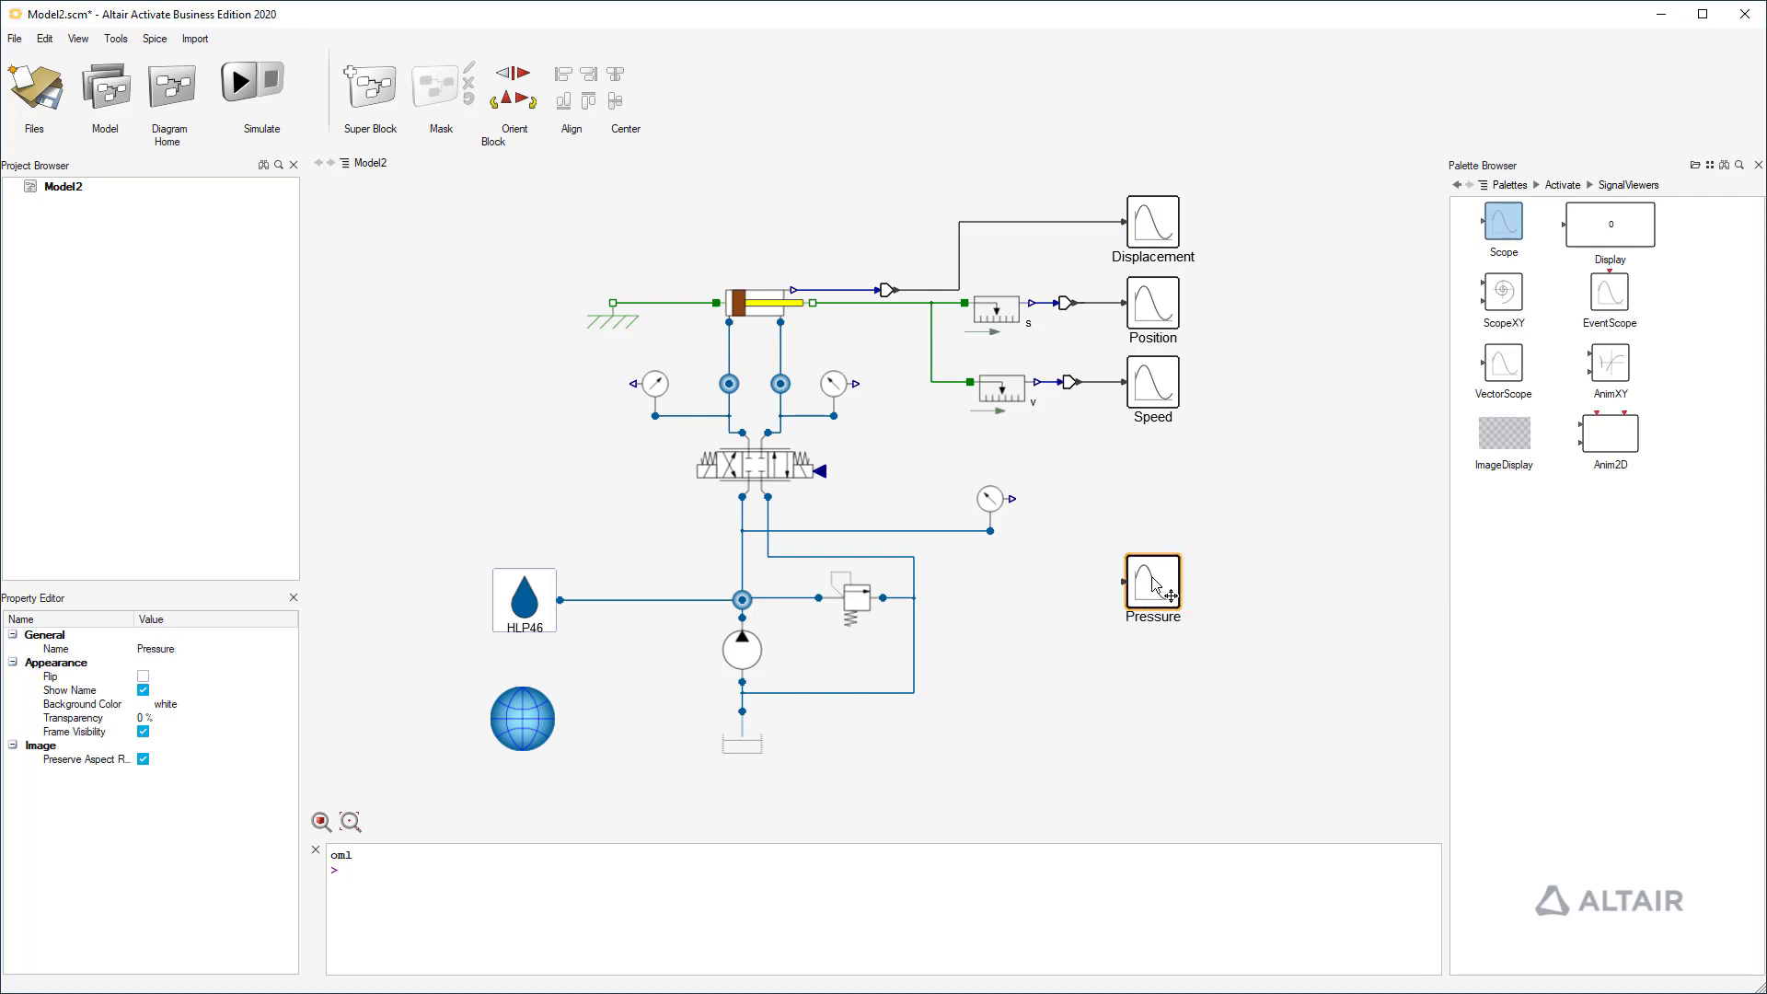
- Turn off subplots on the Pressure scope, name its signals System / bar, A / bar, B / bar, and move it up
{"action": "double_click", "coordinate": [1155, 586]}
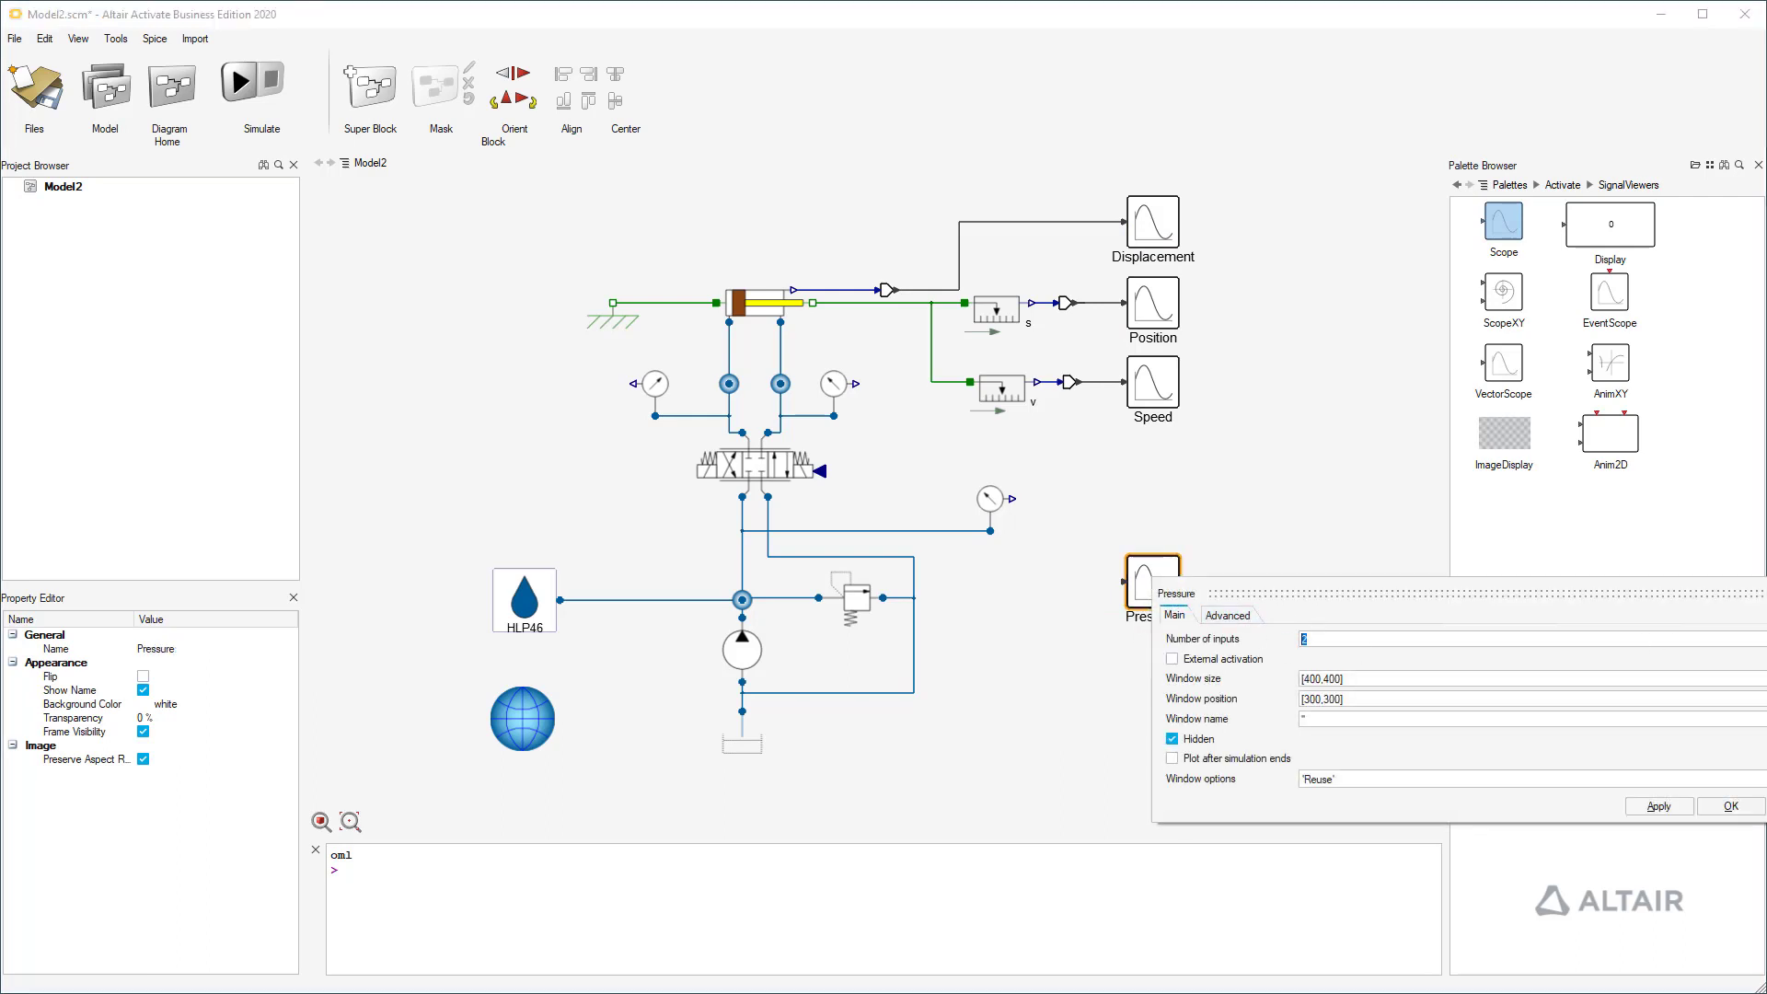
{"action": "left_click", "coordinate": [1228, 615]}
{"action": "left_click", "coordinate": [1220, 640]}
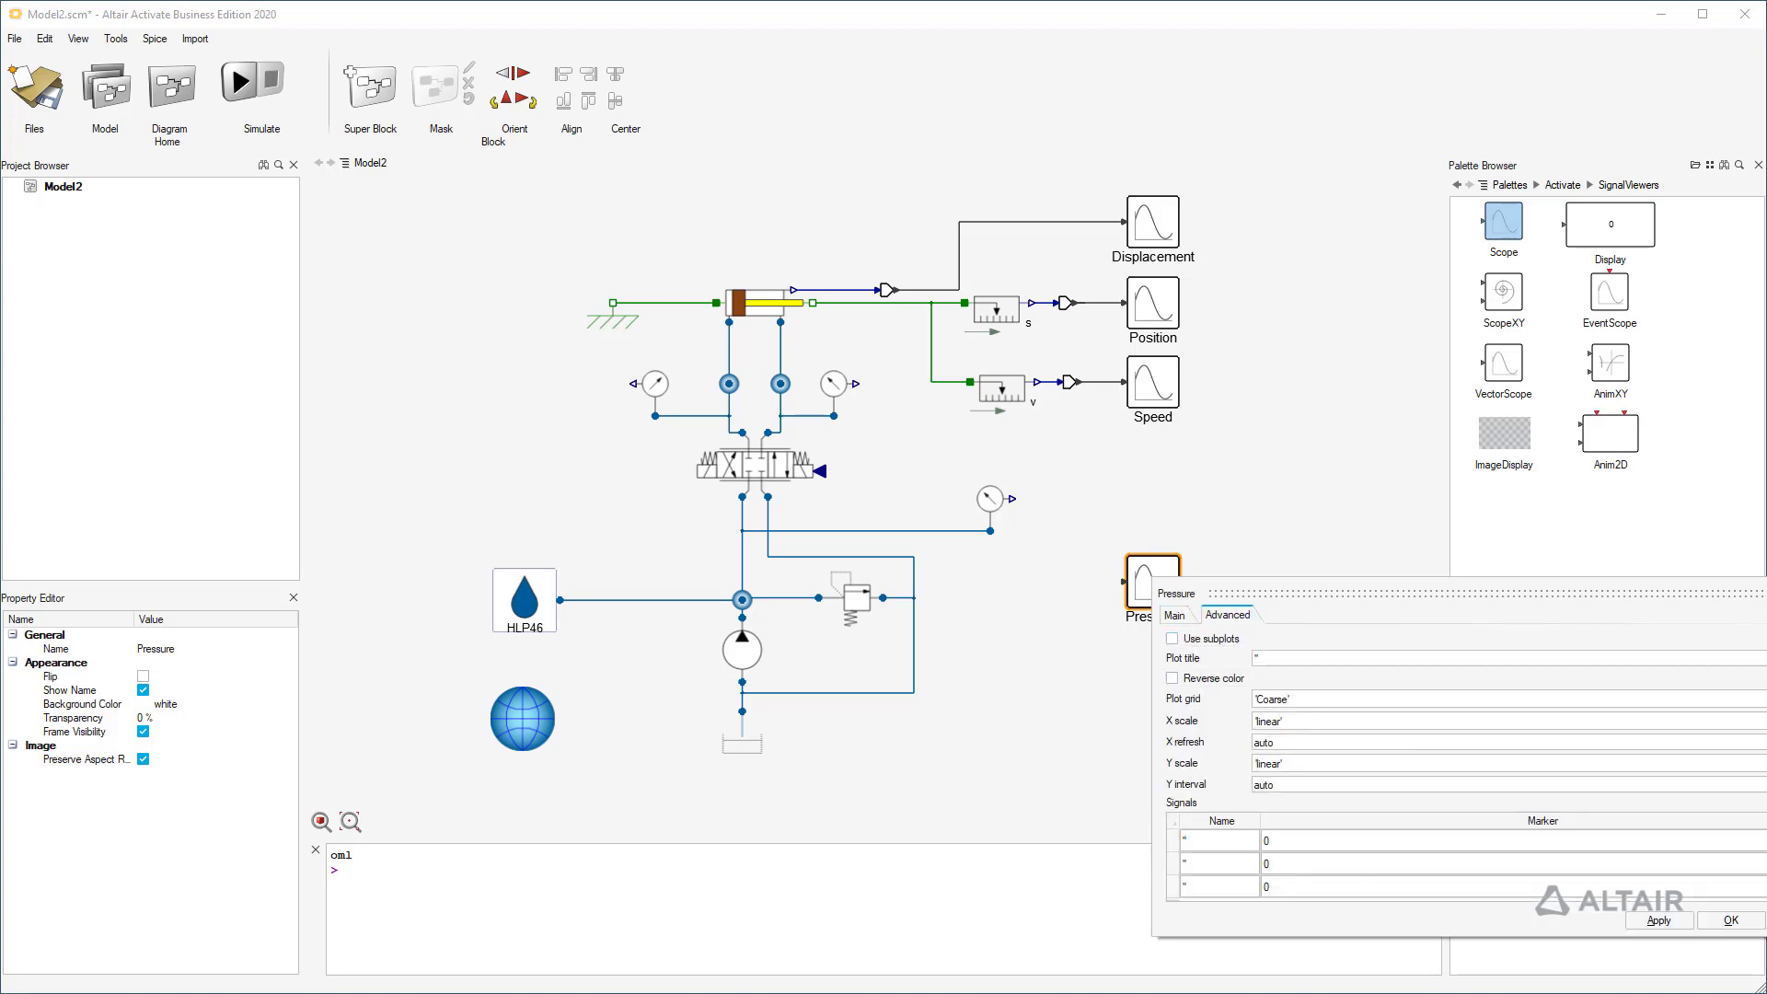
{"action": "type", "text": "System / bar"}
{"action": "left_click", "coordinate": [1219, 886]}
{"action": "left_click", "coordinate": [1727, 917]}
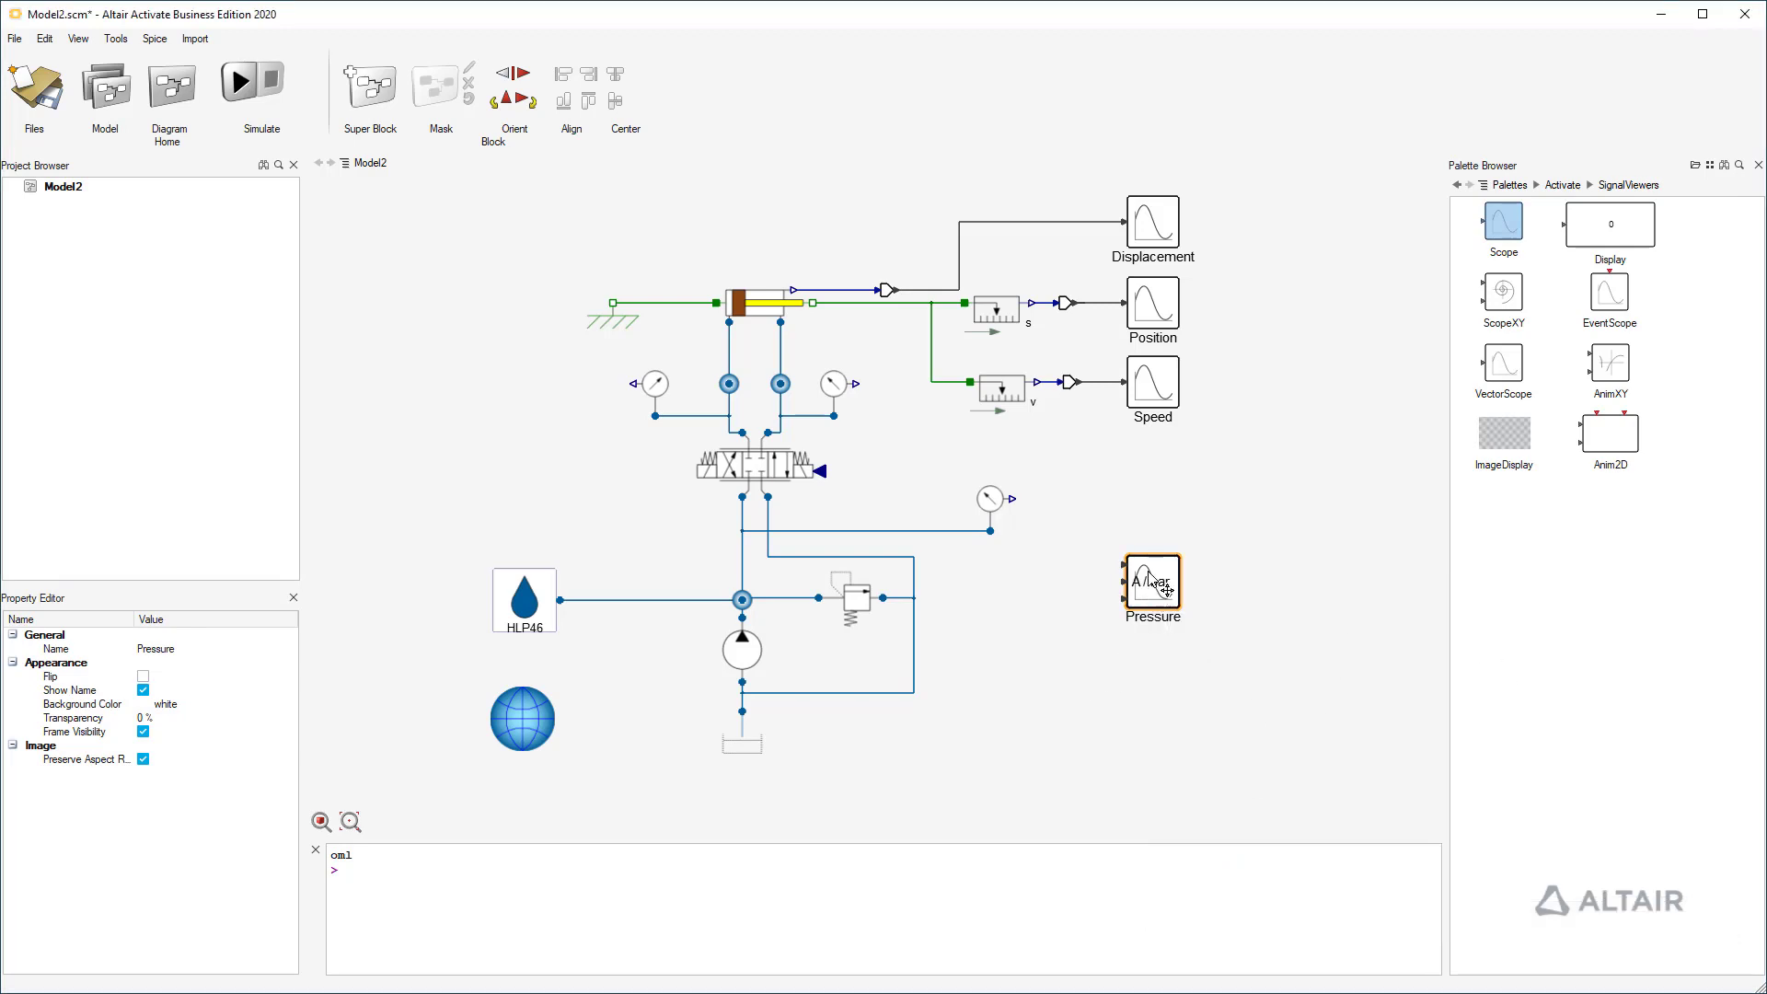
{"action": "left_click_drag", "start_coordinate": [1141, 573], "coordinate": [1141, 510]}
{"action": "left_click", "coordinate": [1054, 527]}
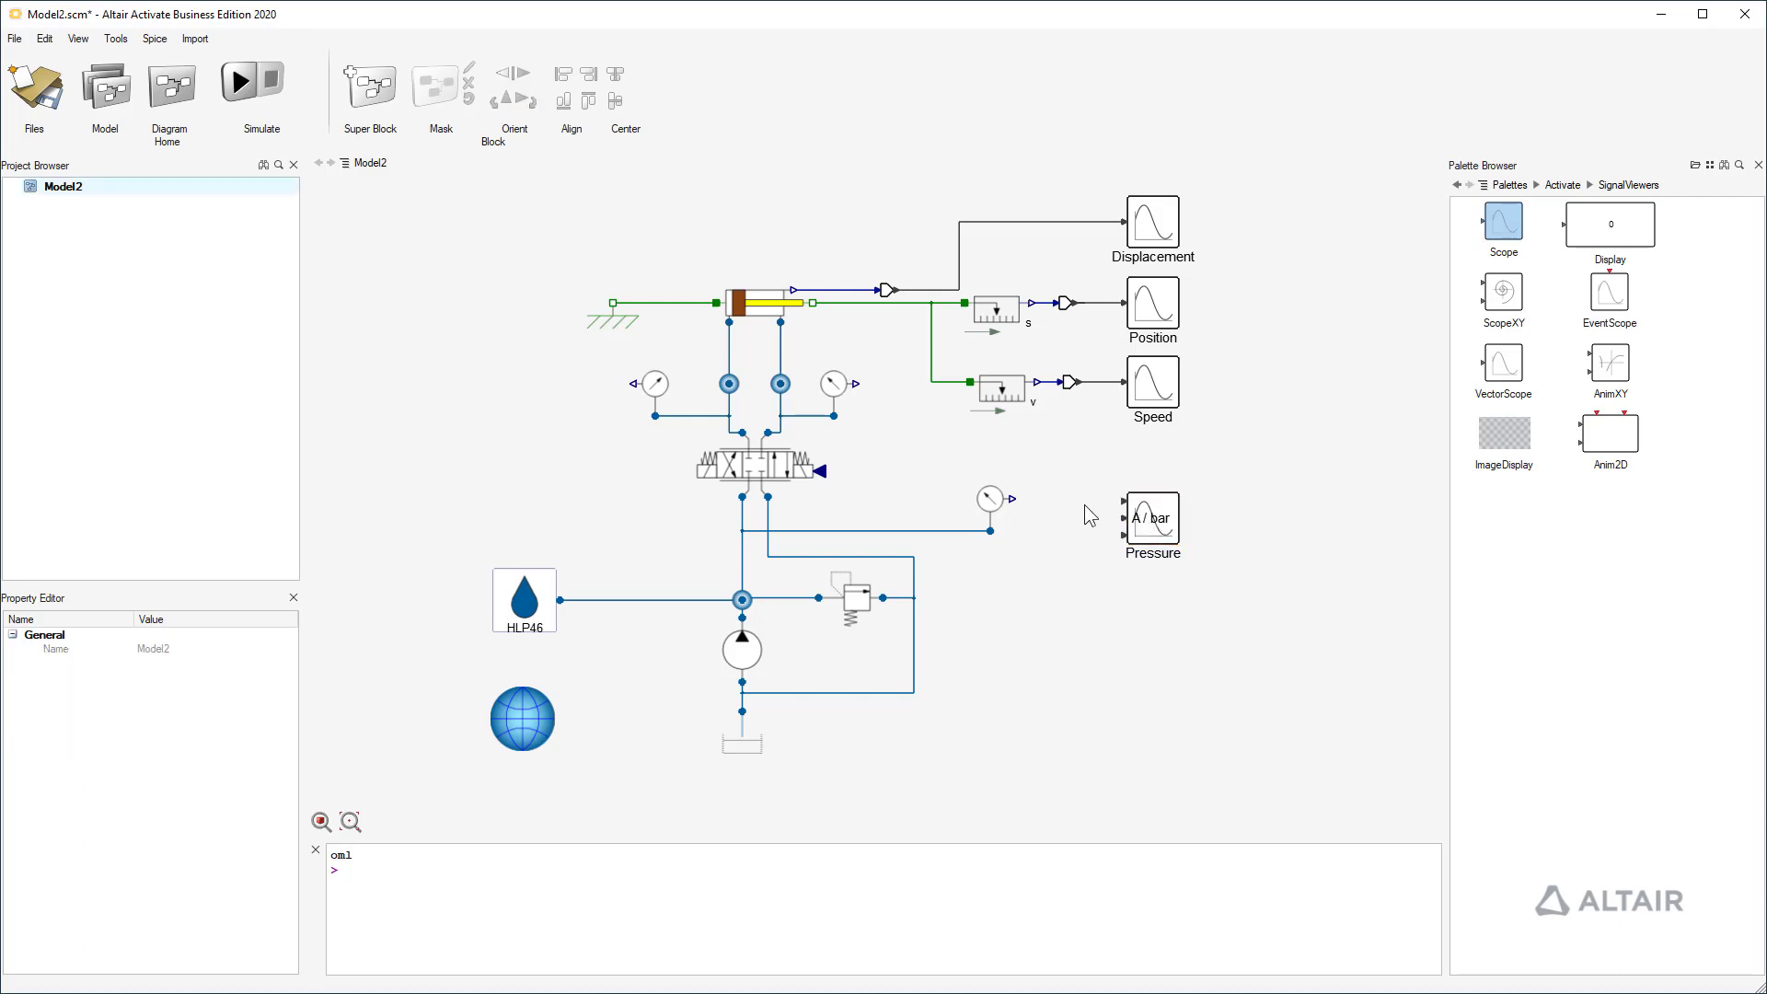
- Place a MathOperations Gain block with gain 1e-5 and shrink it
{"action": "left_click", "coordinate": [1564, 186]}
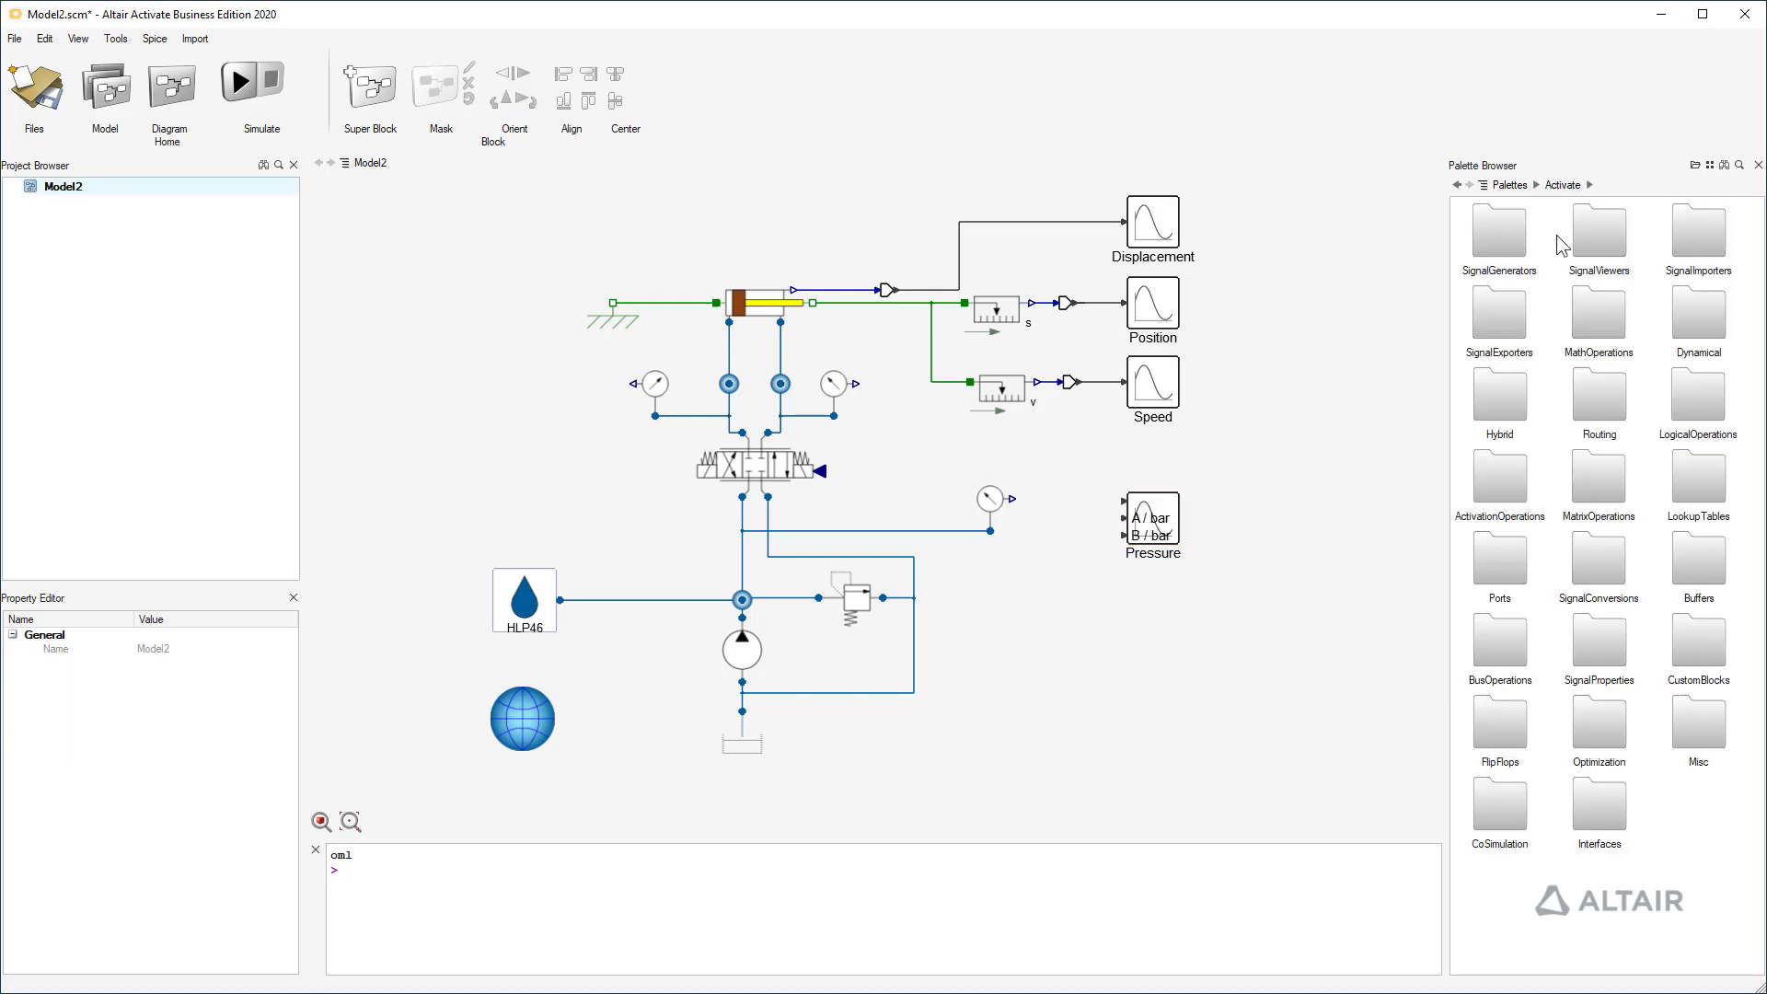
{"action": "double_click", "coordinate": [1603, 304]}
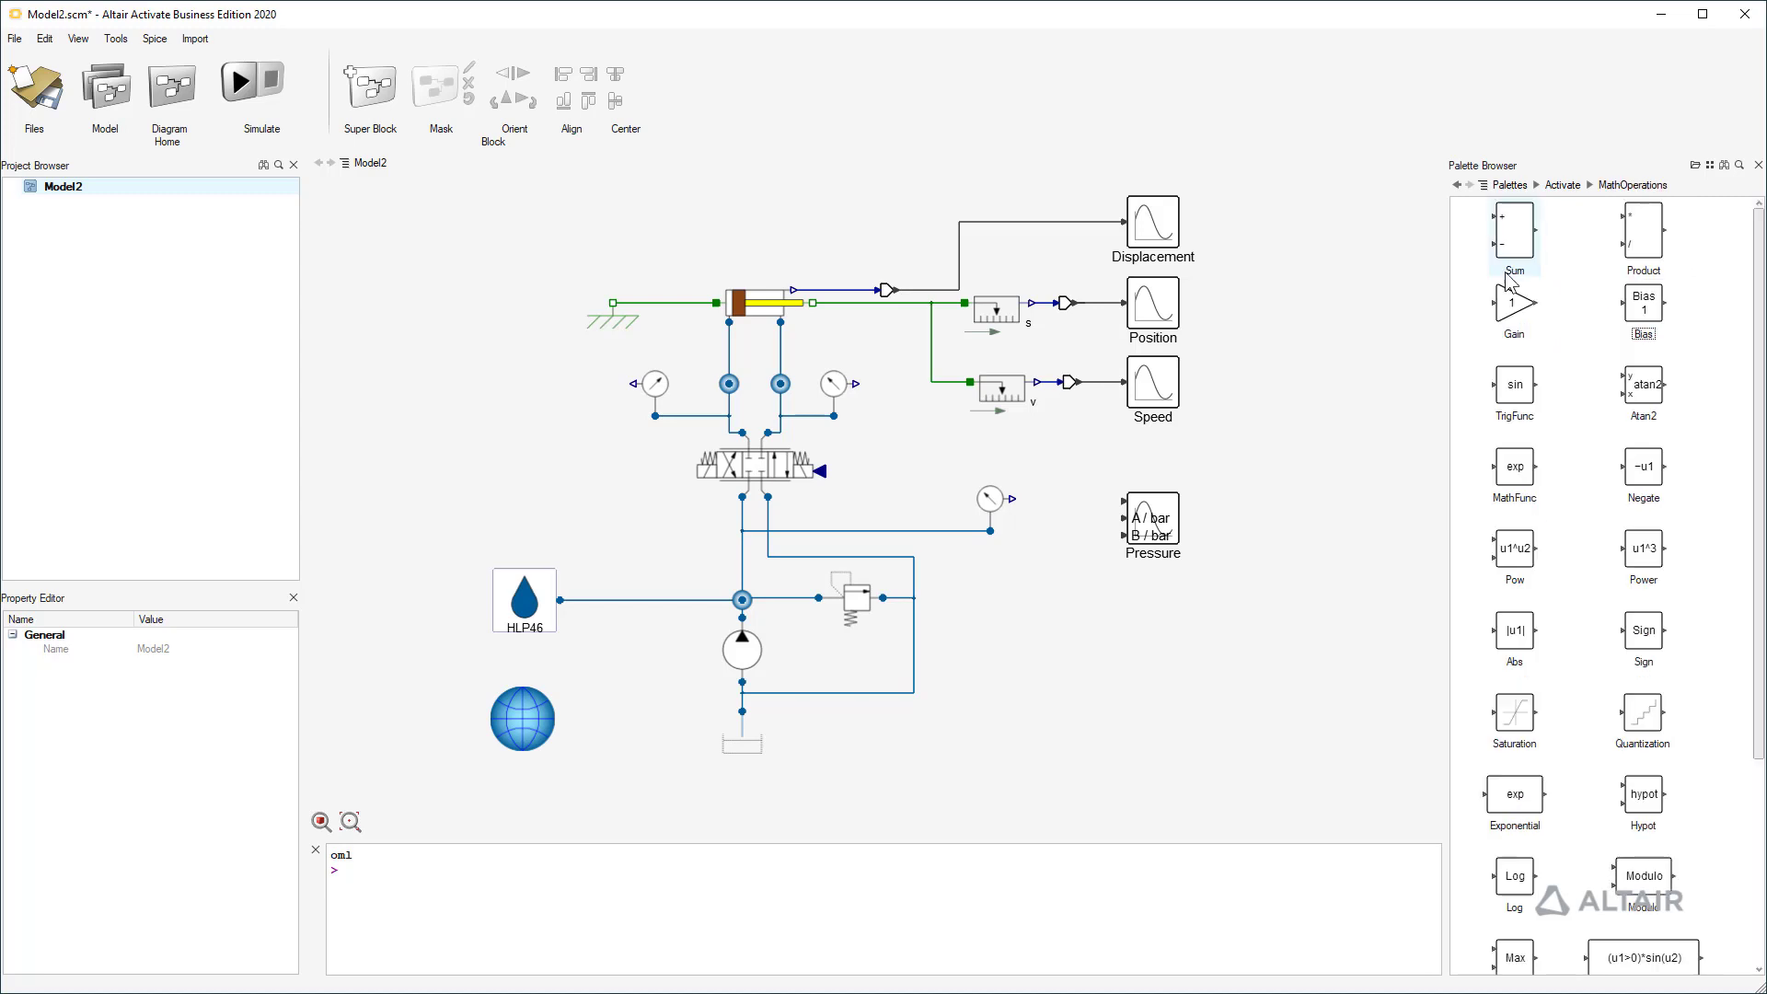
{"action": "left_click_drag", "start_coordinate": [1515, 304], "coordinate": [1091, 686]}
{"action": "double_click", "coordinate": [1091, 685]}
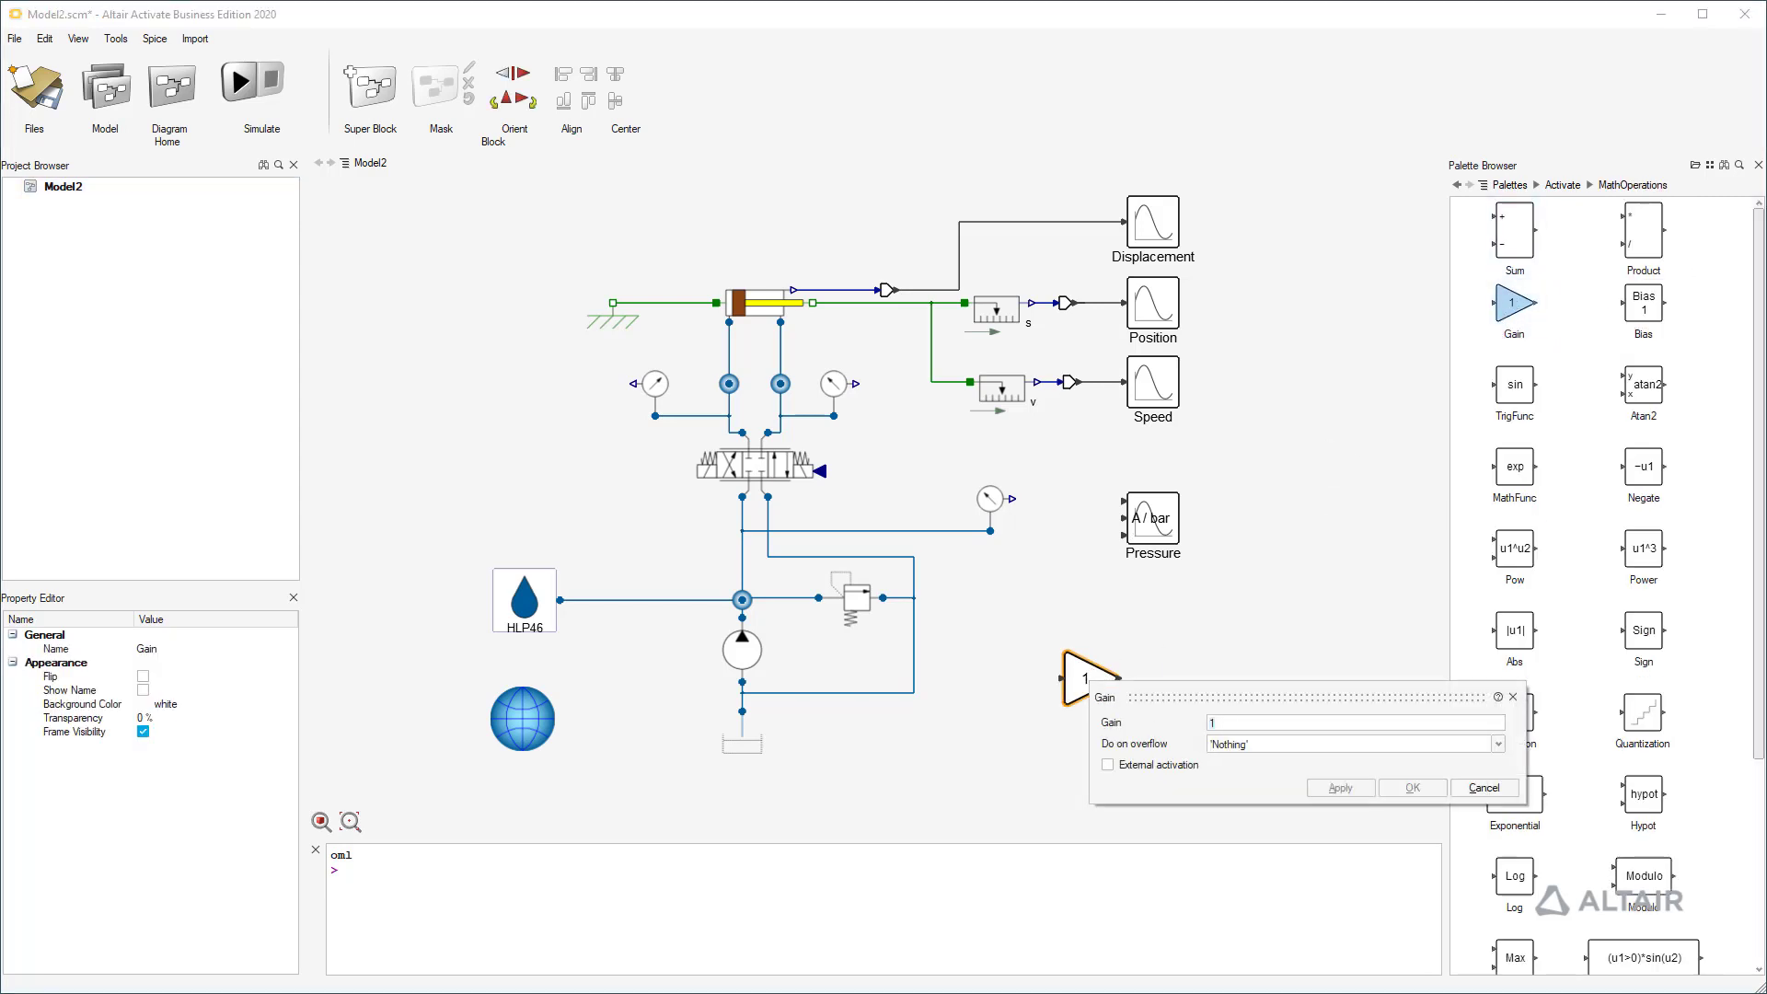
{"action": "type", "text": "e-5"}
{"action": "key", "text": "Return"}
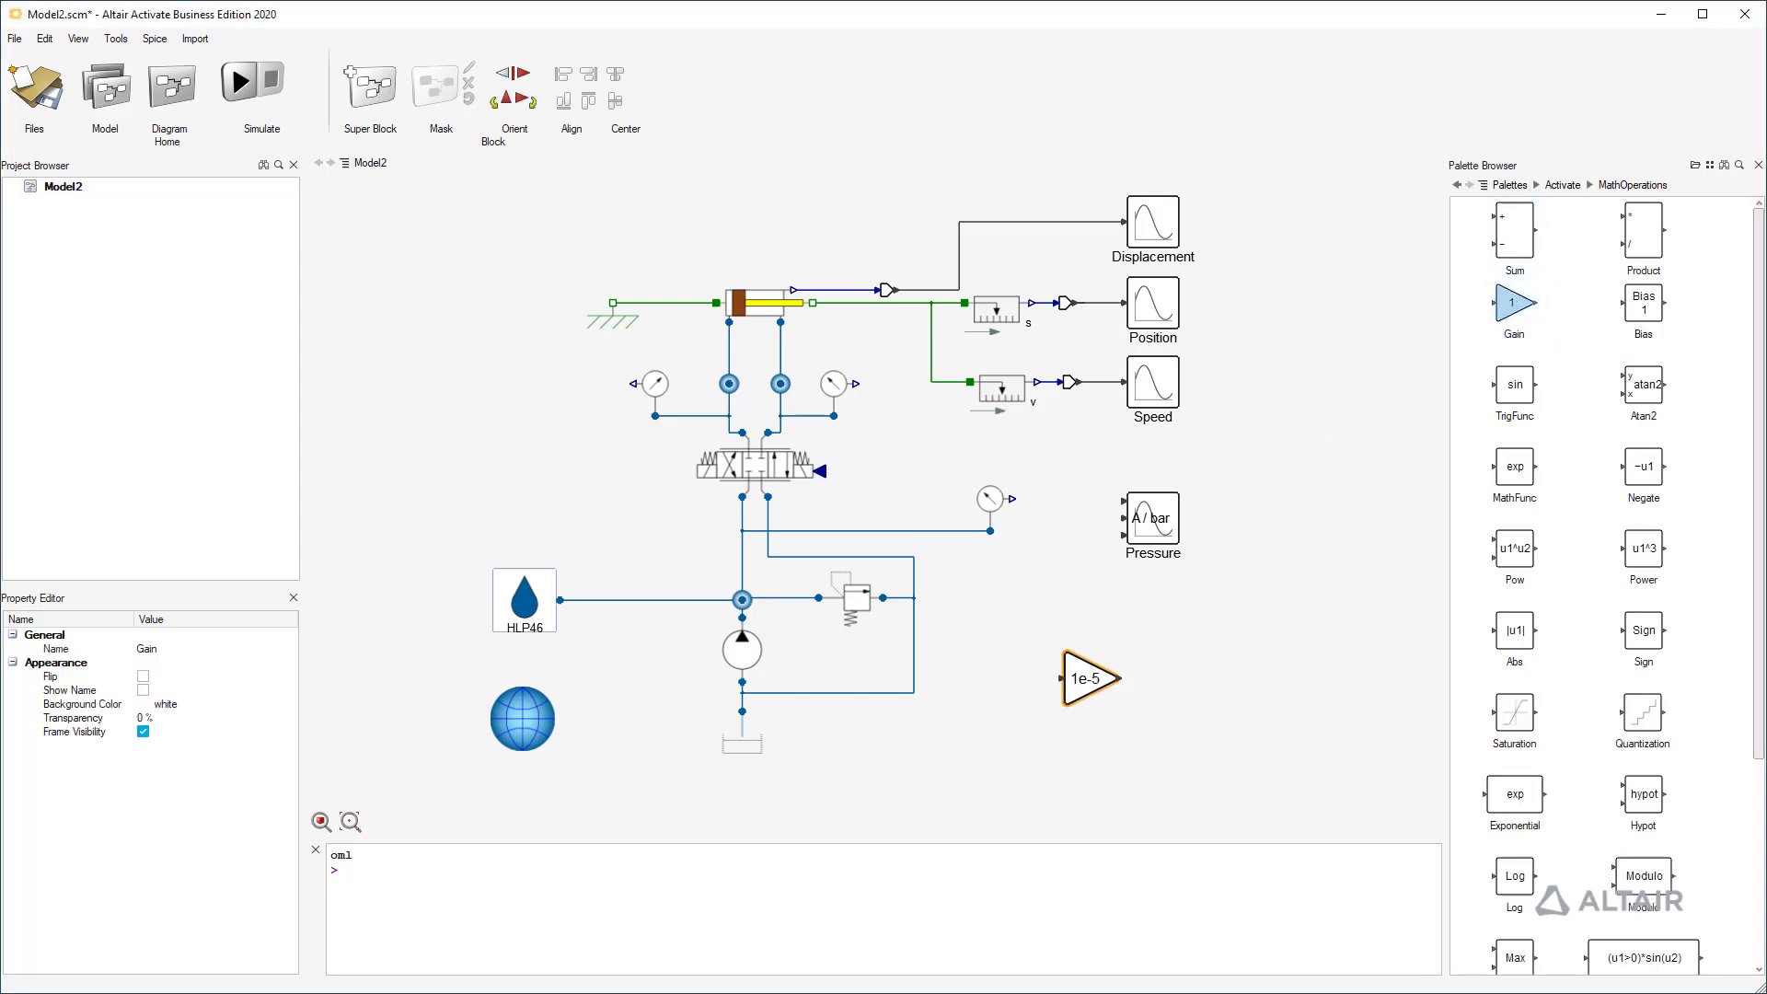
{"action": "mouse_move", "coordinate": [1065, 706]}
{"action": "left_mouse_down"}
{"action": "mouse_move", "coordinate": [1071, 506]}
{"action": "mouse_move", "coordinate": [1125, 502]}
{"action": "mouse_move", "coordinate": [1015, 500]}
{"action": "left_mouse_up"}
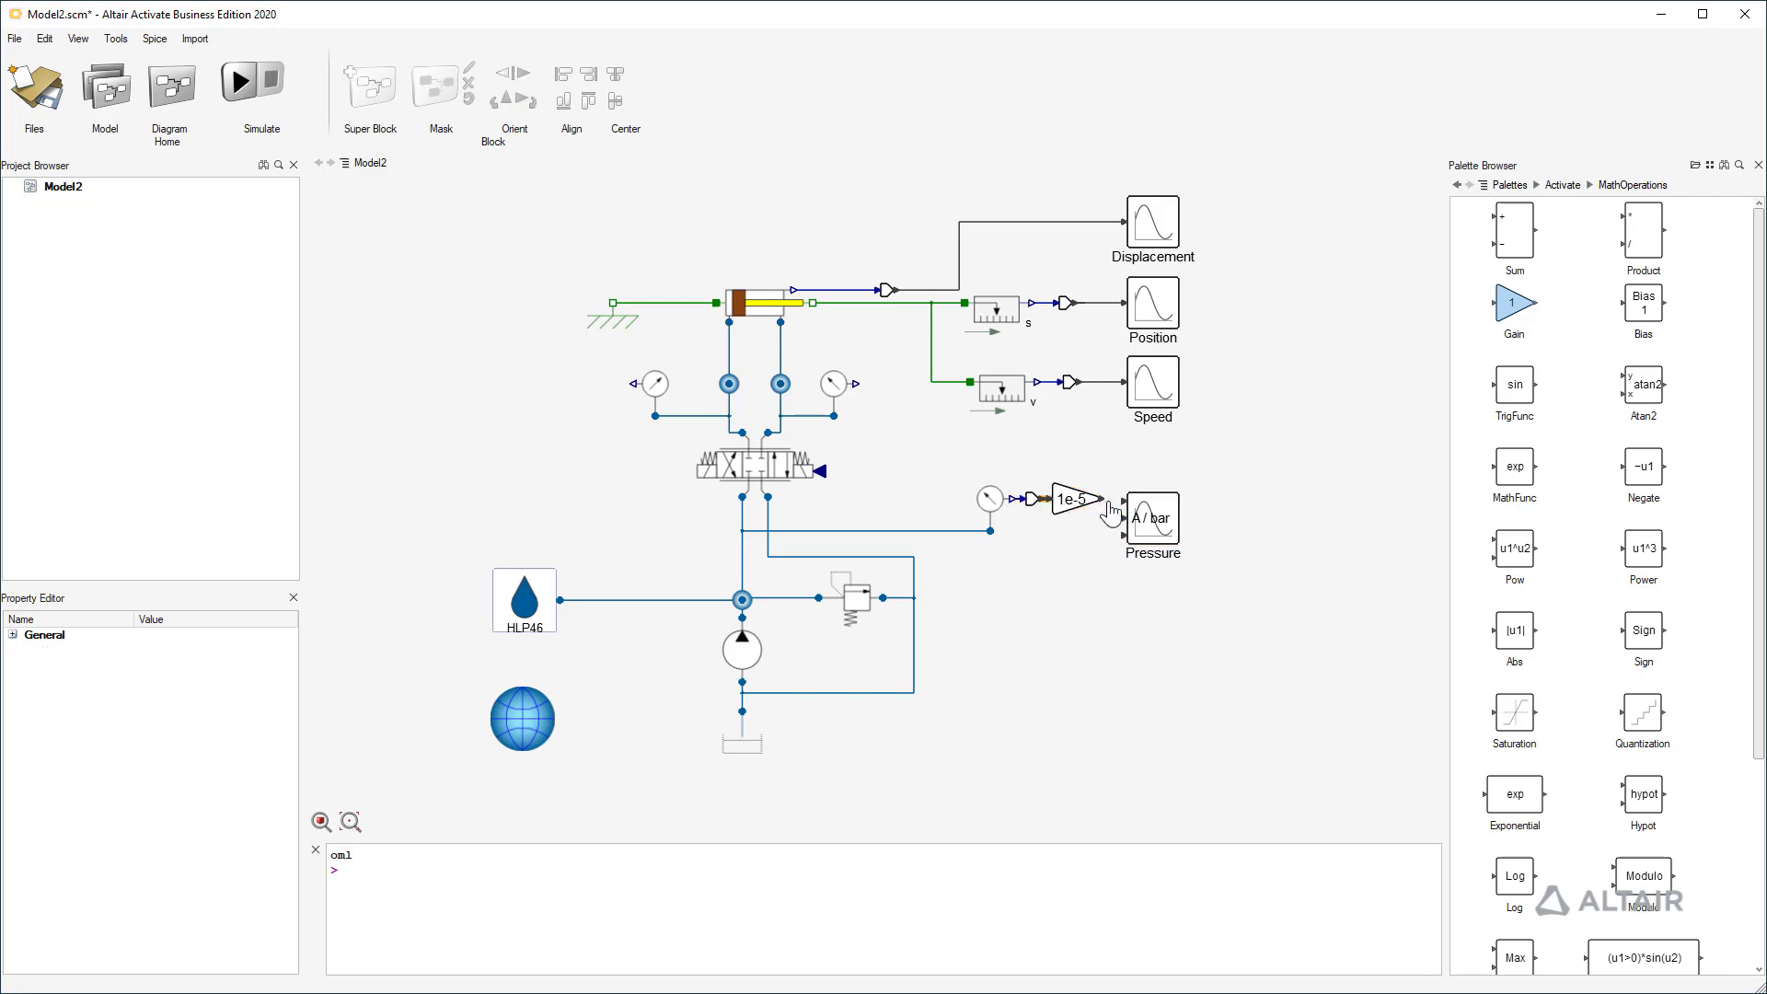
- Shift the Pressure scope right and duplicate the 1e-5 Gain block
{"action": "left_click", "coordinate": [1151, 520]}
{"action": "left_click_drag", "start_coordinate": [1151, 520], "coordinate": [1204, 518]}
{"action": "left_click", "coordinate": [1097, 569]}
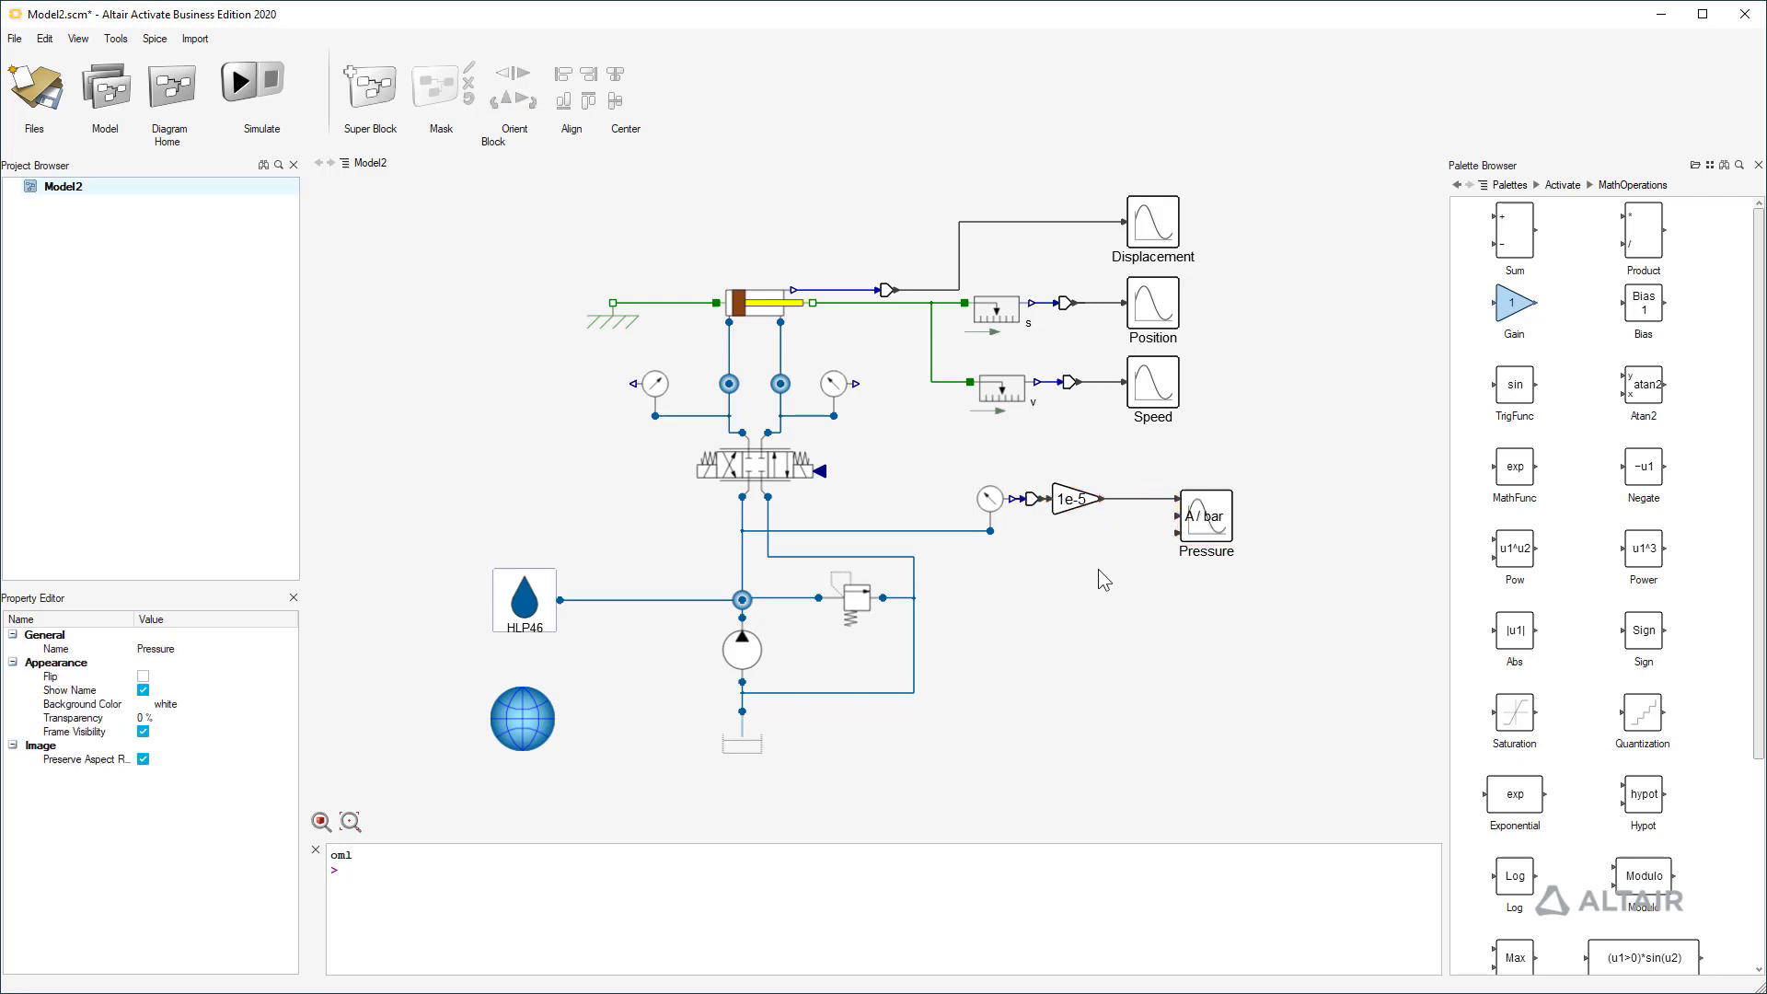
{"action": "left_click", "coordinate": [1072, 502]}
{"action": "key", "text": "ctrl+c"}
{"action": "key", "text": "ctrl+v"}
- Add a third gain and wire the pressure sensors through the gains into the Pressure scope inputs
{"action": "left_click_drag", "start_coordinate": [1102, 520], "coordinate": [1178, 536]}
{"action": "key", "text": "ctrl+v"}
{"action": "left_click", "coordinate": [1040, 578]}
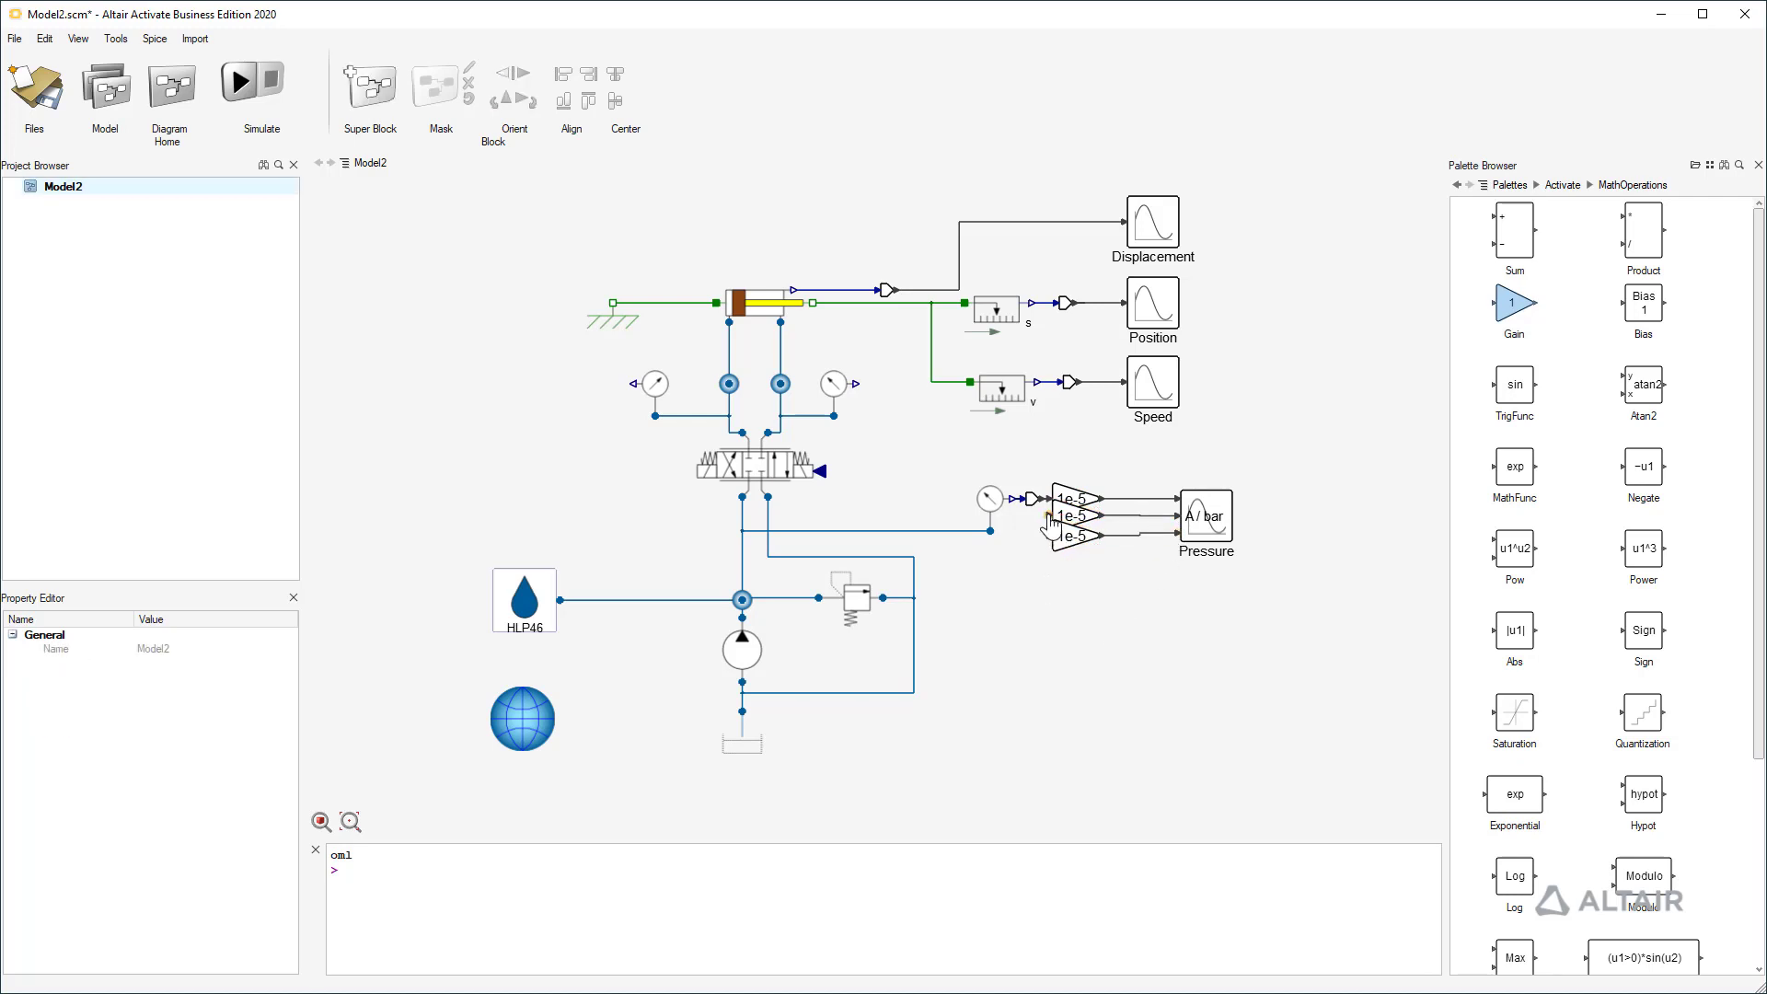
{"action": "mouse_move", "coordinate": [1049, 518]}
{"action": "left_mouse_down"}
{"action": "mouse_move", "coordinate": [567, 497]}
{"action": "mouse_move", "coordinate": [629, 383]}
{"action": "left_mouse_up"}
{"action": "mouse_move", "coordinate": [1049, 537]}
{"action": "left_mouse_down"}
{"action": "mouse_move", "coordinate": [969, 536]}
{"action": "mouse_move", "coordinate": [857, 384]}
{"action": "mouse_move", "coordinate": [886, 383]}
{"action": "left_mouse_up"}
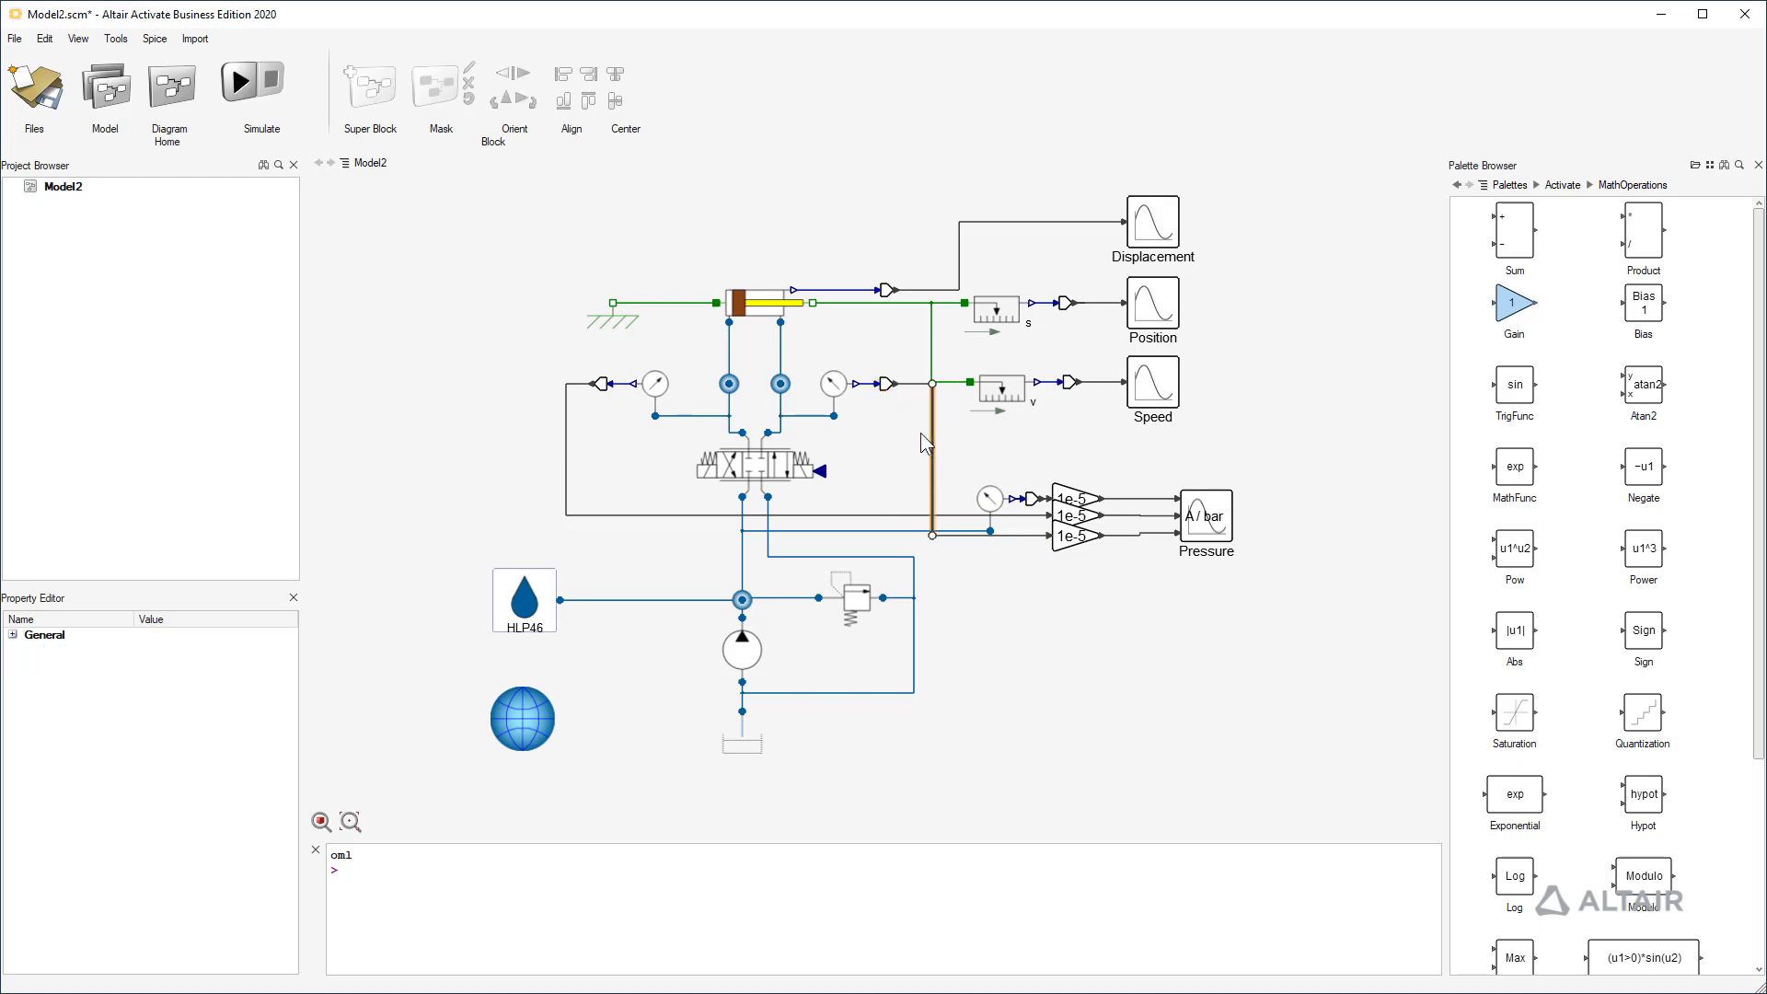
{"action": "left_click_drag", "start_coordinate": [917, 441], "coordinate": [913, 432]}
- Place a SquareWaveGenerator on the valve input, setting second value -10 and period 5
{"action": "left_click", "coordinate": [1021, 678]}
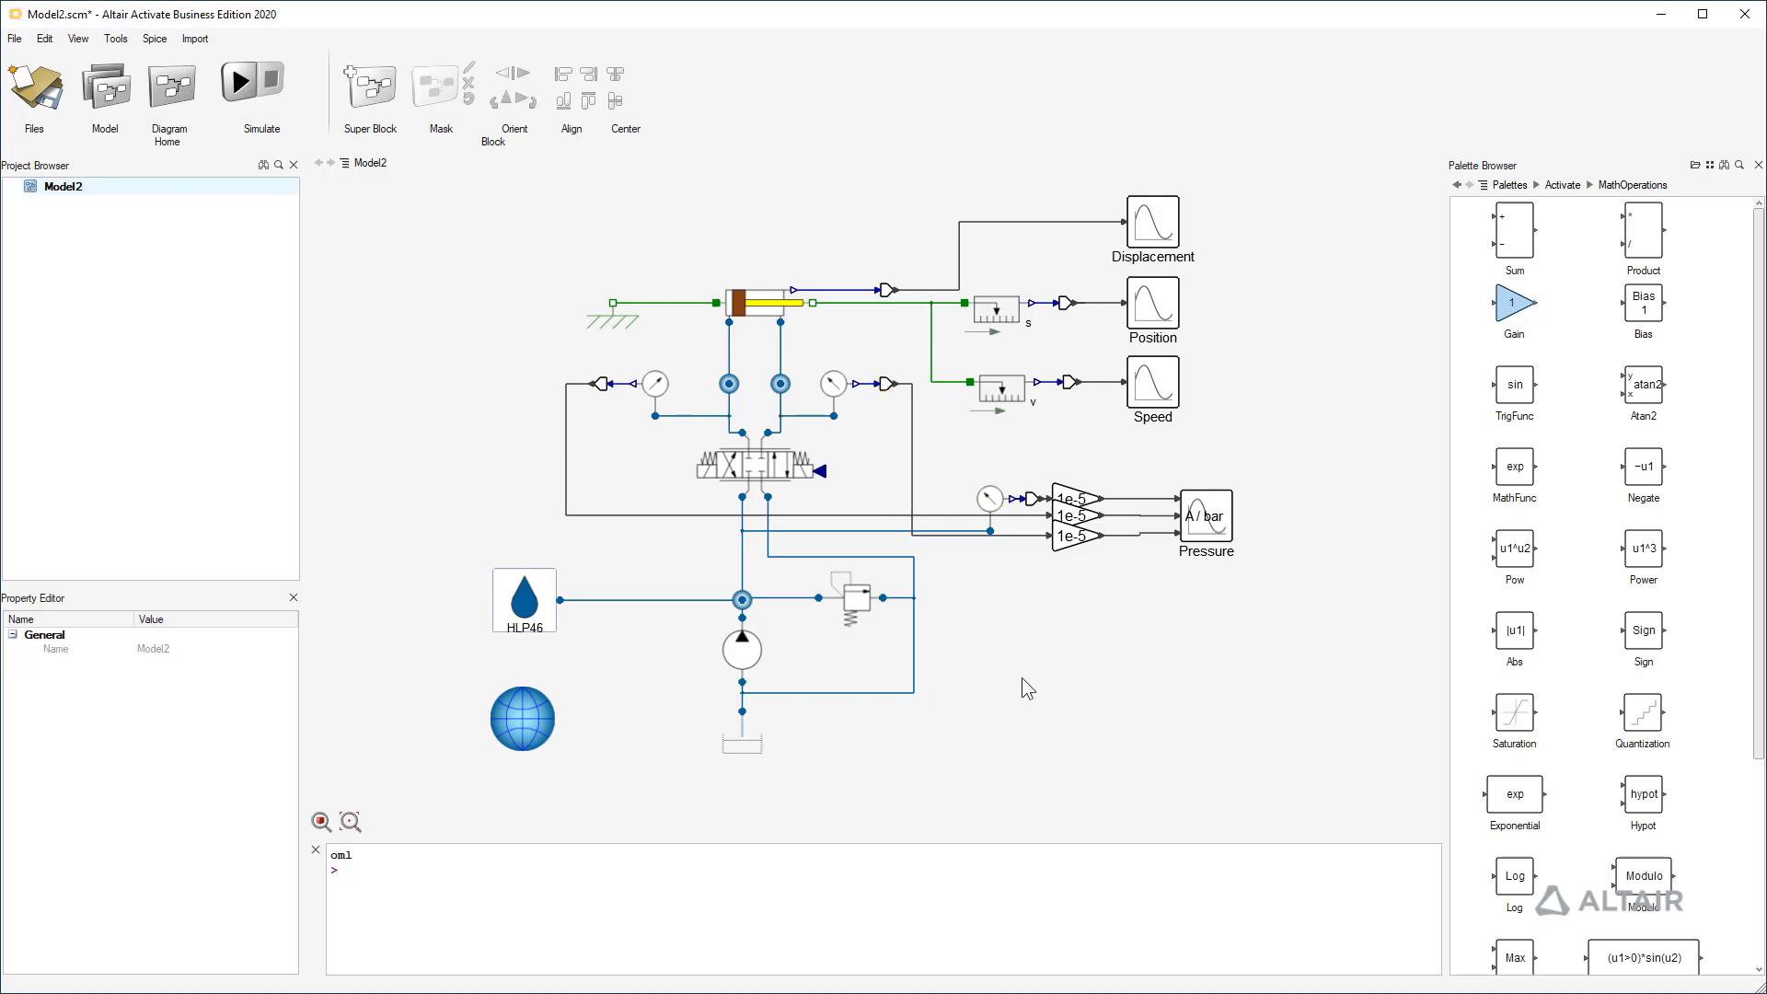
{"action": "left_click", "coordinate": [1563, 186]}
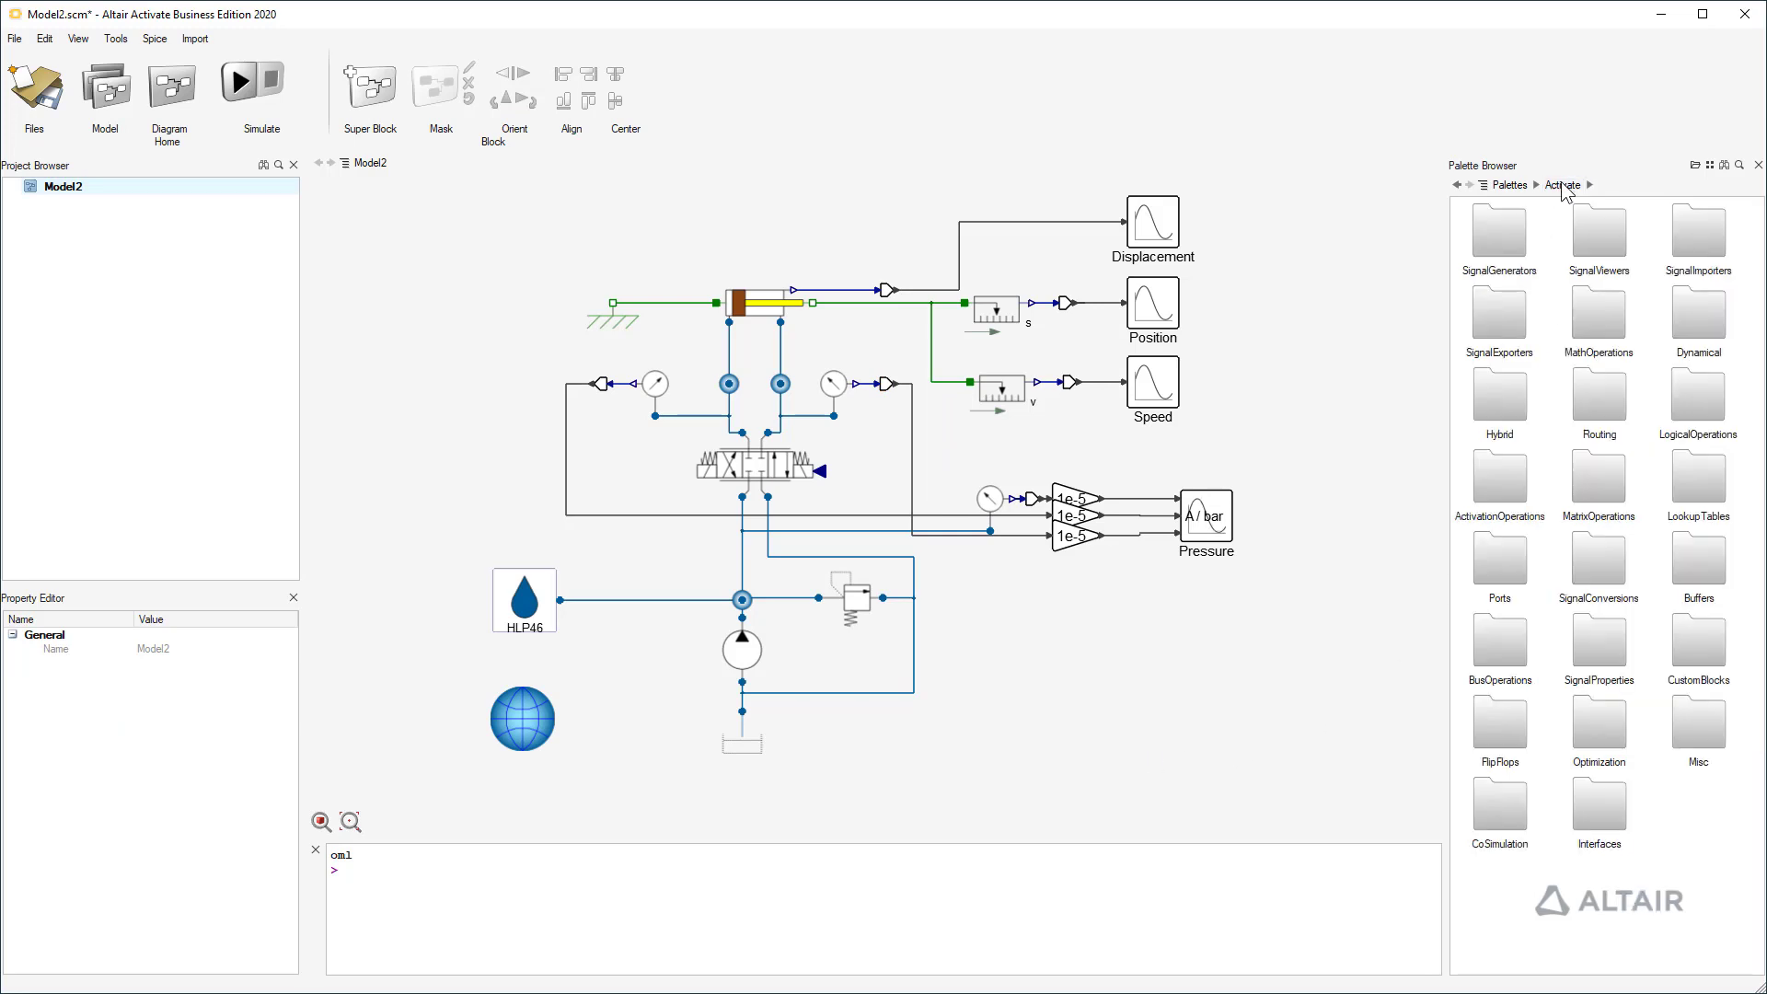
{"action": "double_click", "coordinate": [1499, 234]}
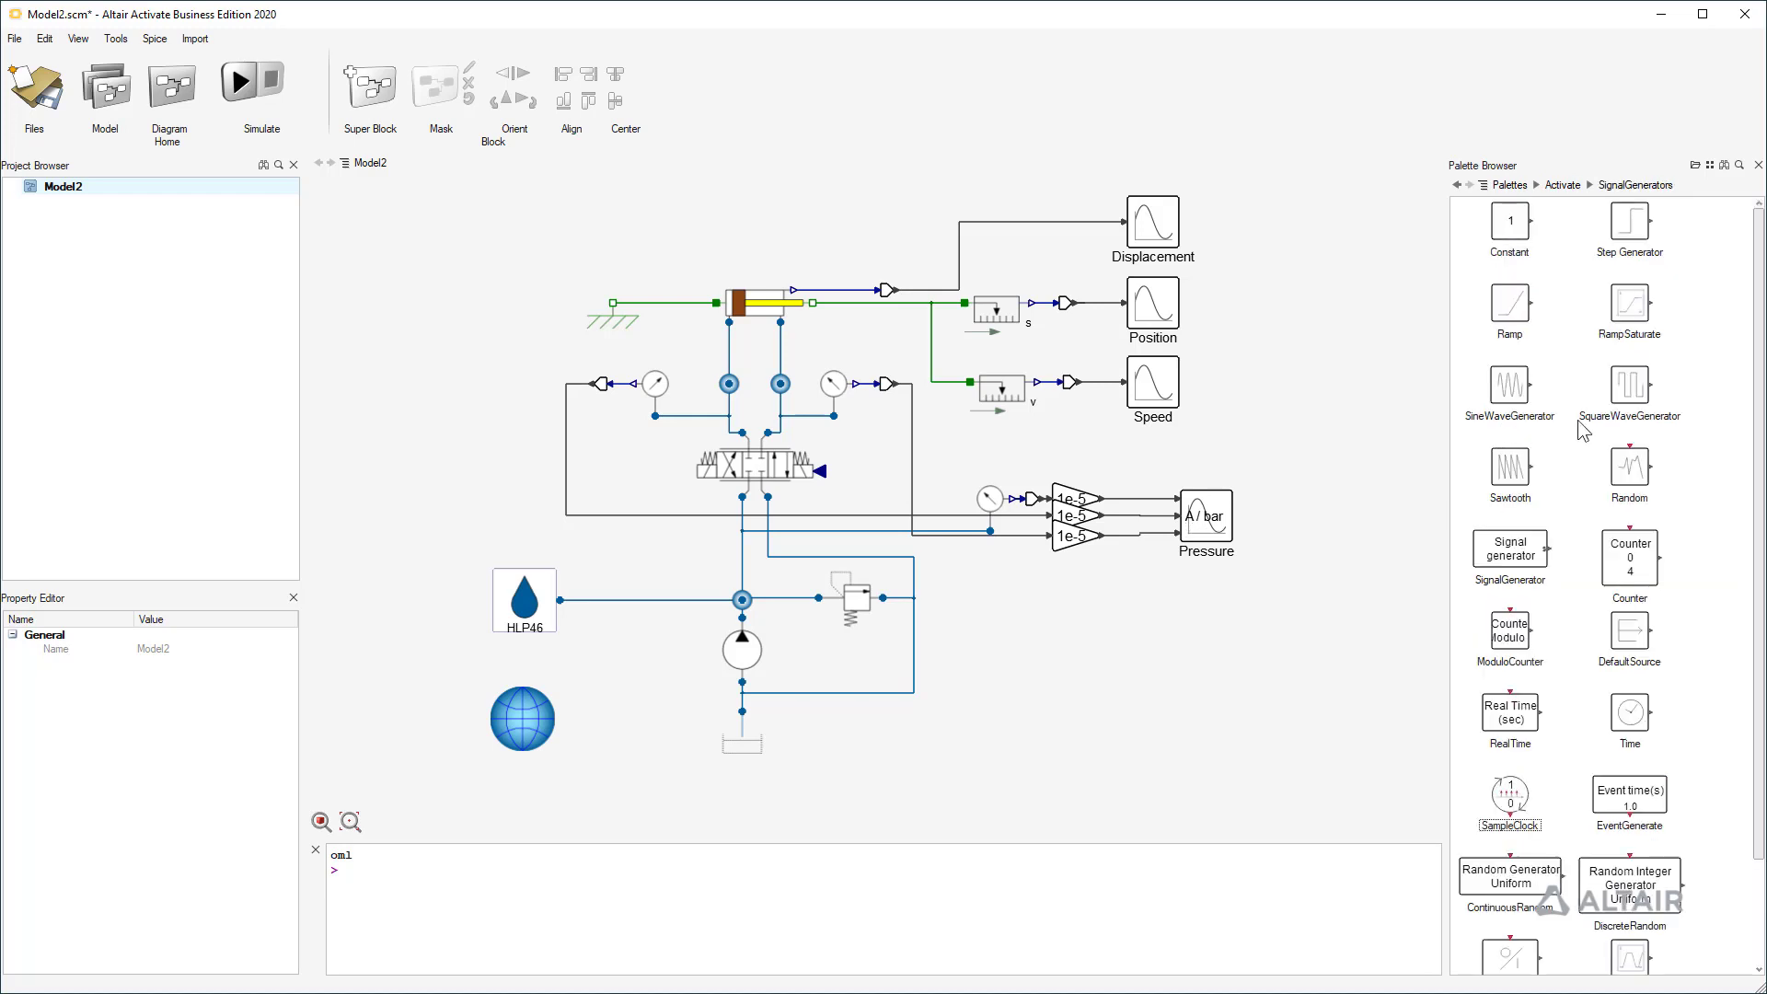
{"action": "left_click_drag", "start_coordinate": [1599, 419], "coordinate": [932, 481]}
{"action": "left_click", "coordinate": [921, 479]}
{"action": "double_click", "coordinate": [918, 482]}
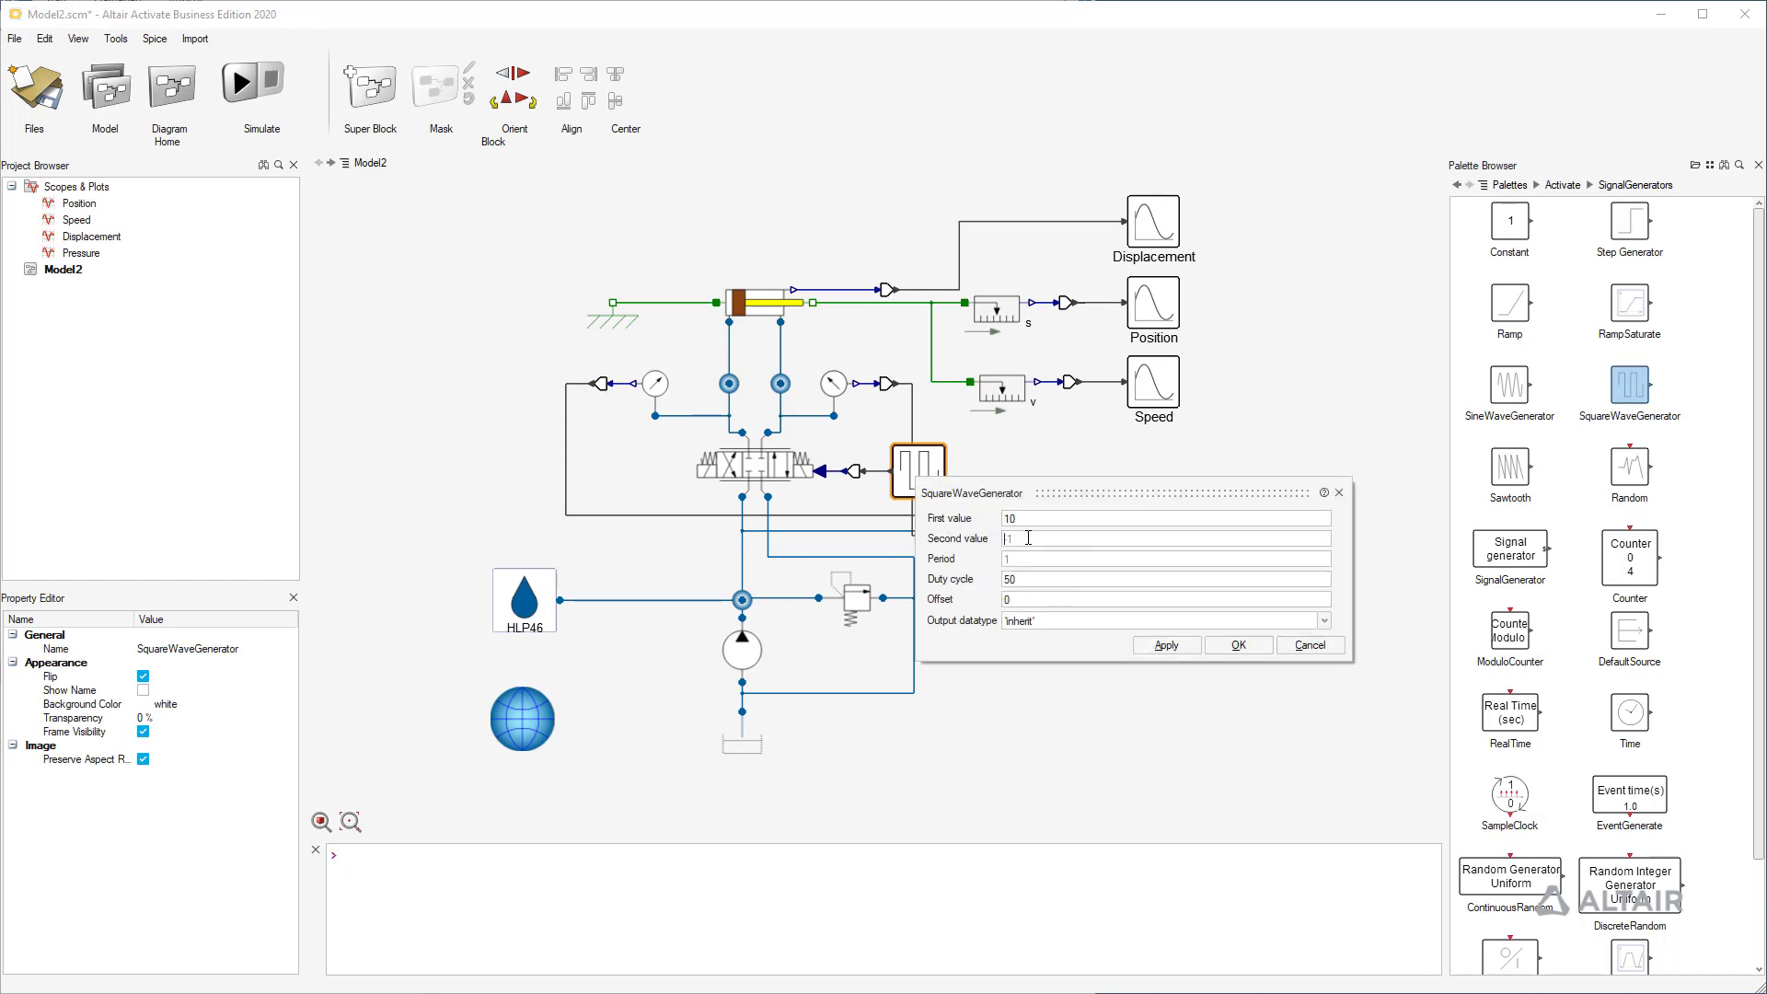
{"action": "type", "text": "0"}
{"action": "left_click", "coordinate": [1035, 558]}
- Apply the square-wave settings, simulate, and arrange the Displacement, Position, Speed and Pressure plots
{"action": "left_click", "coordinate": [1238, 645]}
{"action": "left_click", "coordinate": [242, 83]}
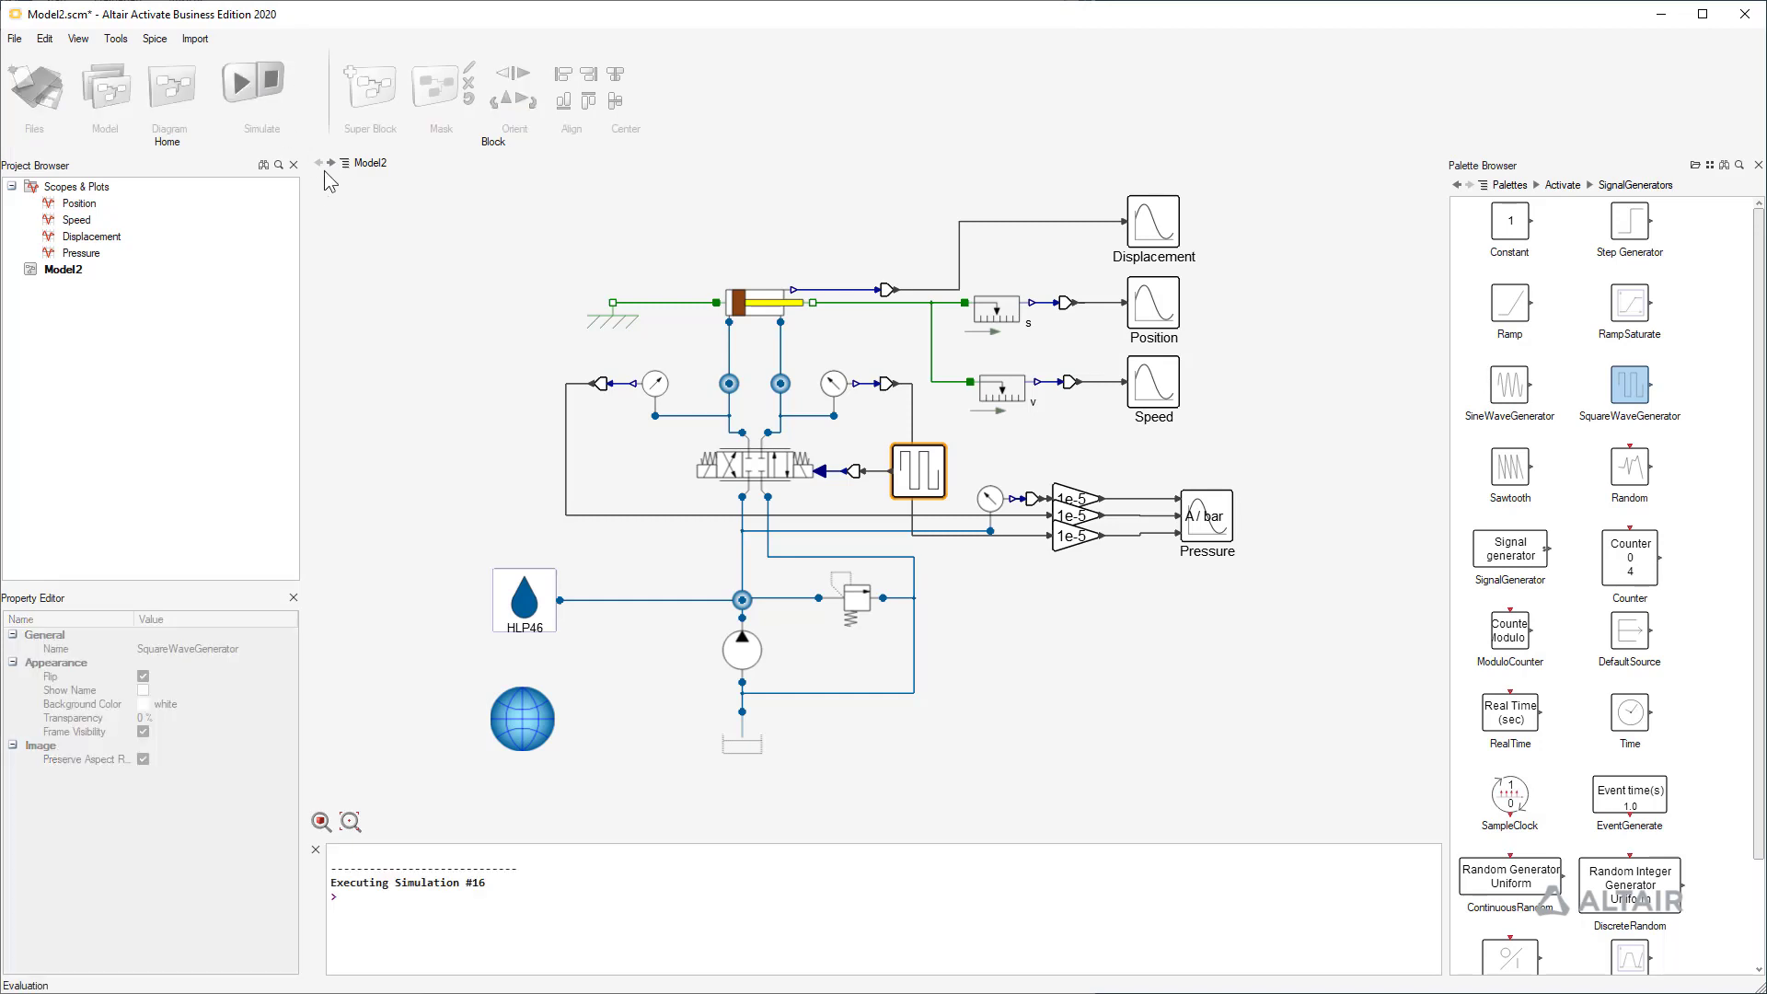
{"action": "double_click", "coordinate": [1153, 224]}
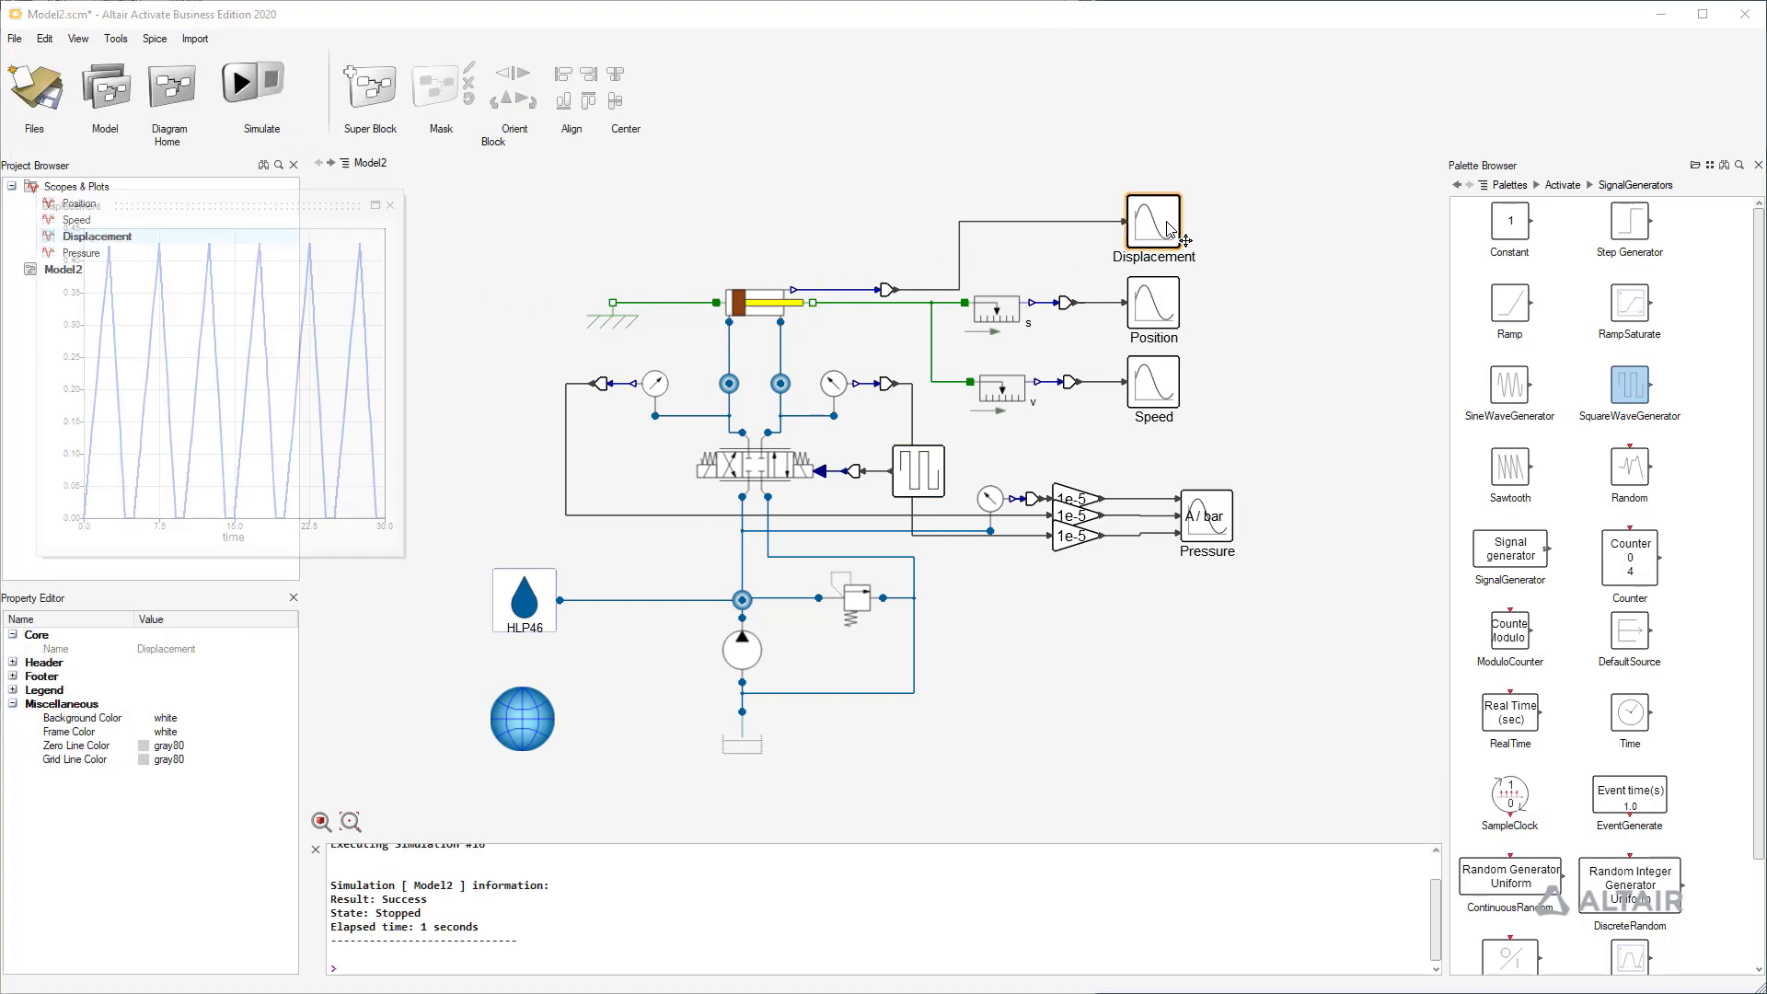
{"action": "double_click", "coordinate": [1156, 315]}
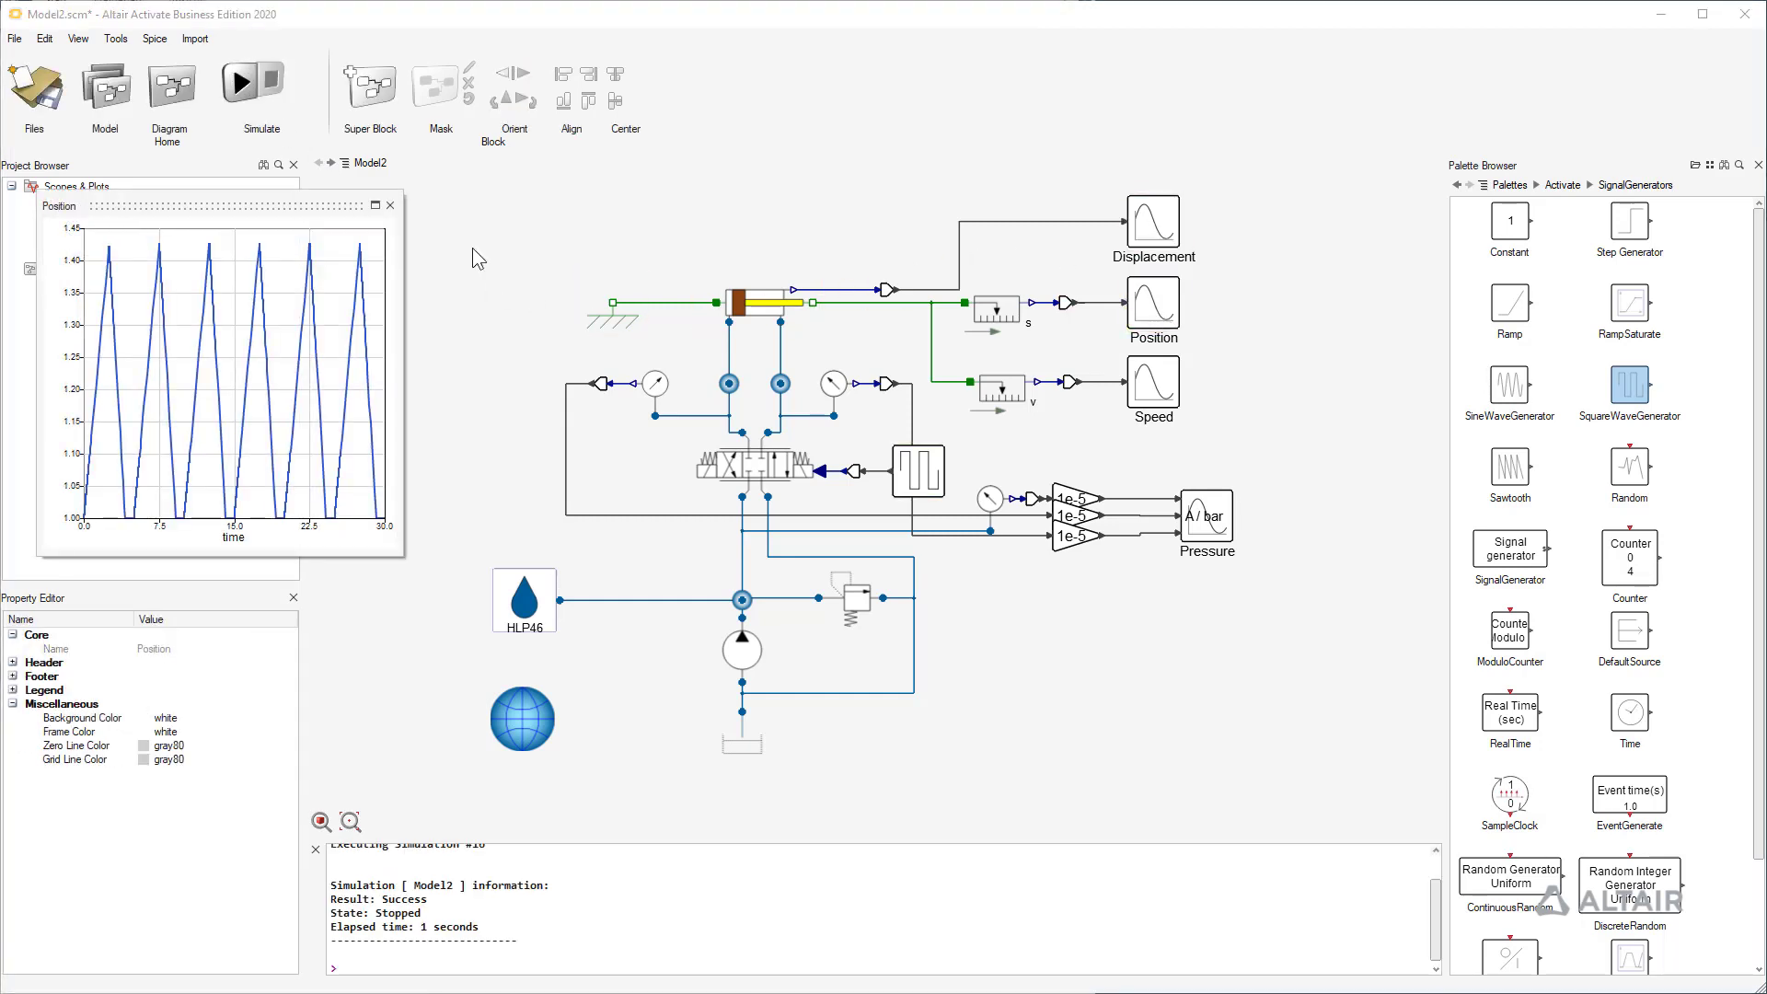
{"action": "left_click_drag", "start_coordinate": [174, 205], "coordinate": [547, 203]}
{"action": "double_click", "coordinate": [1162, 396]}
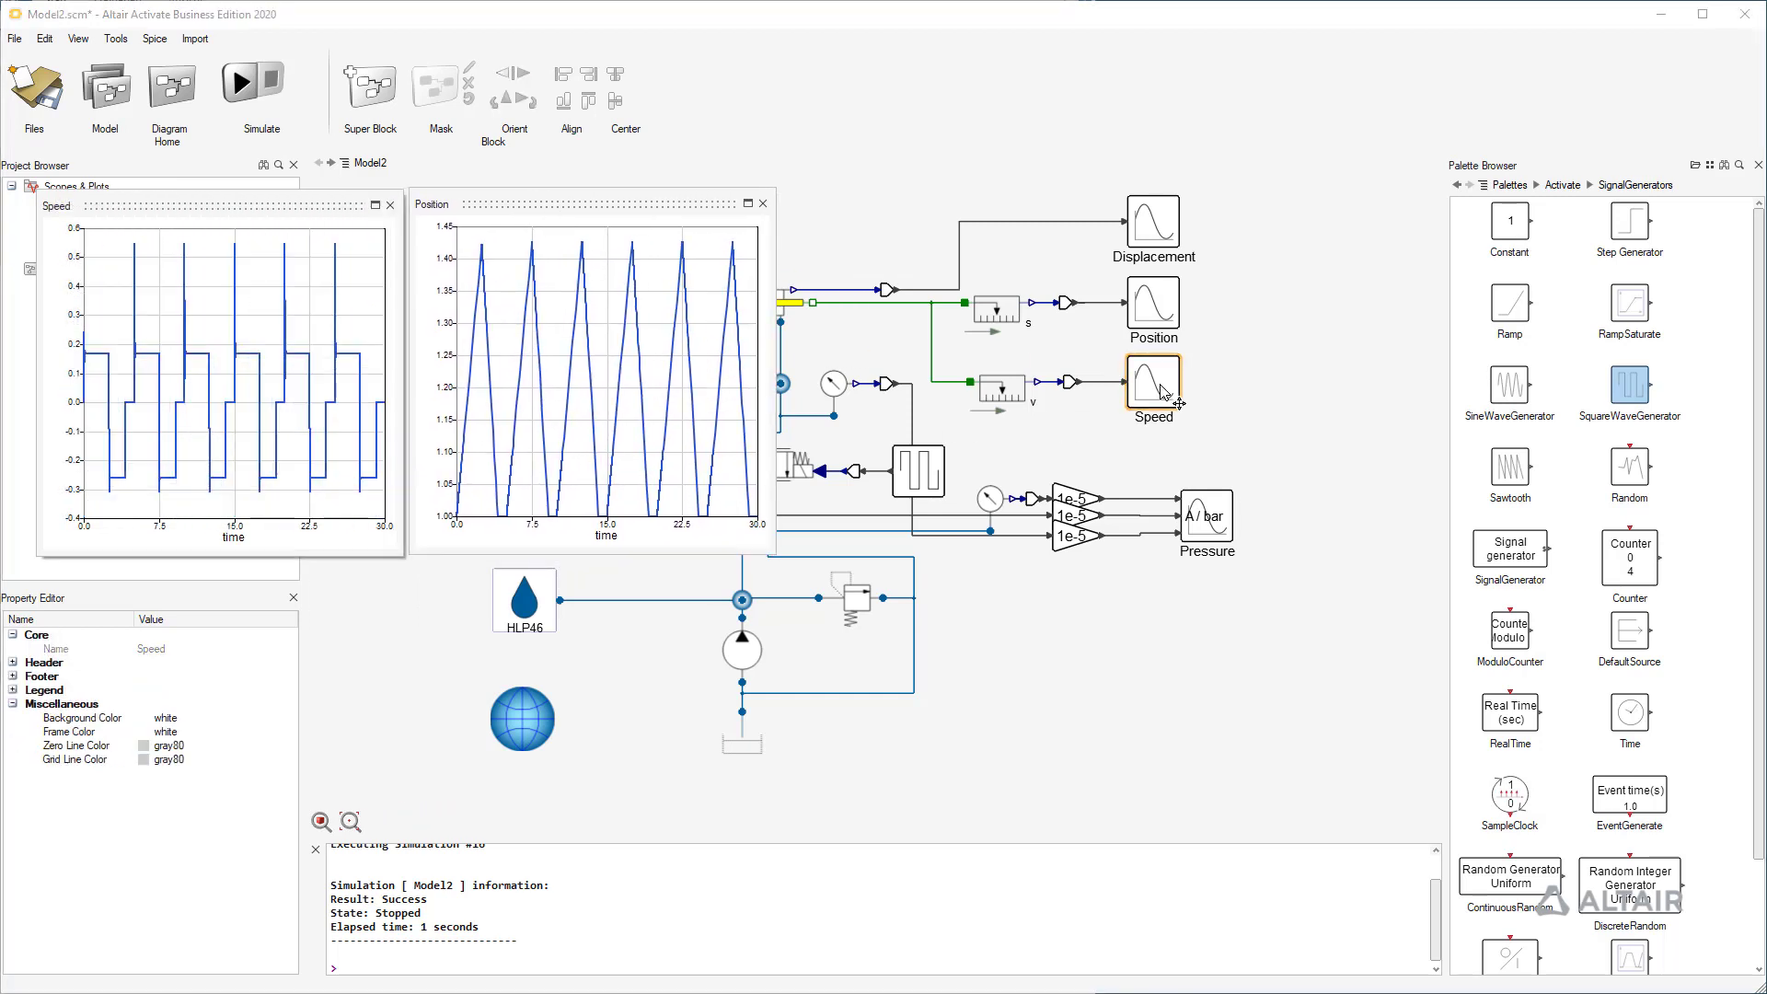
{"action": "left_click_drag", "start_coordinate": [237, 207], "coordinate": [237, 586]}
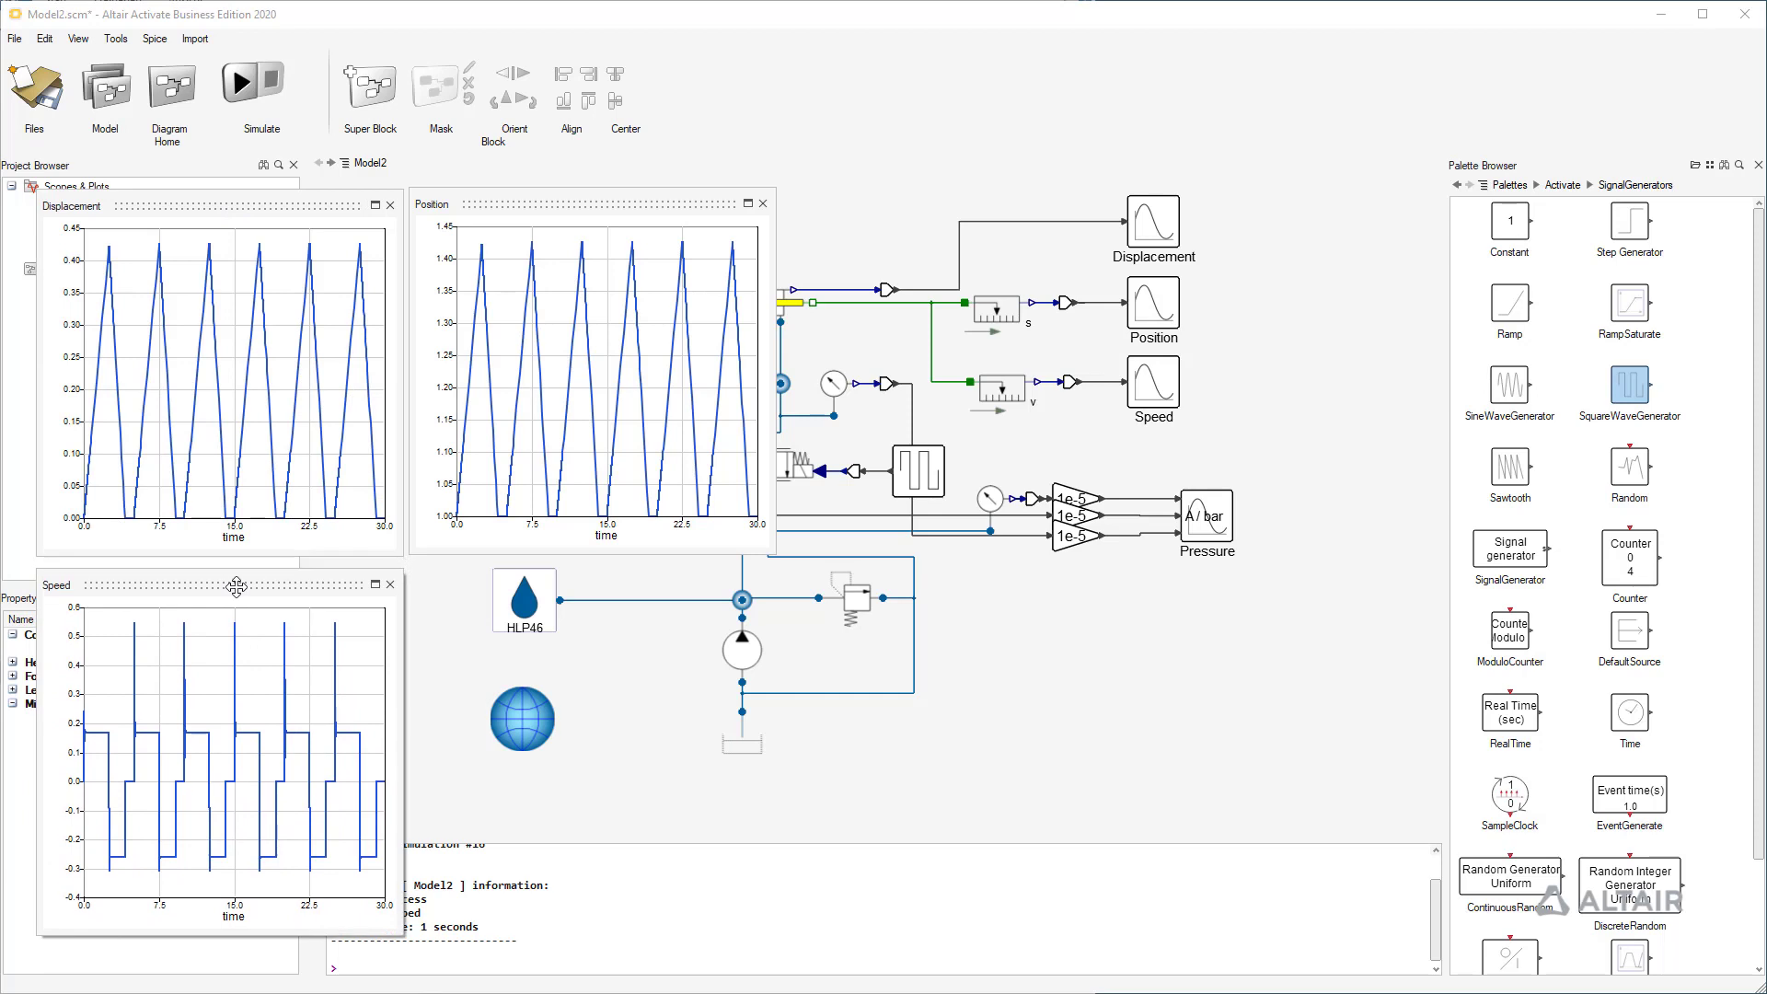
{"action": "double_click", "coordinate": [1208, 520]}
- Move the Pressure plot window down toward the middle of the screen
{"action": "left_click_drag", "start_coordinate": [196, 198], "coordinate": [557, 581]}
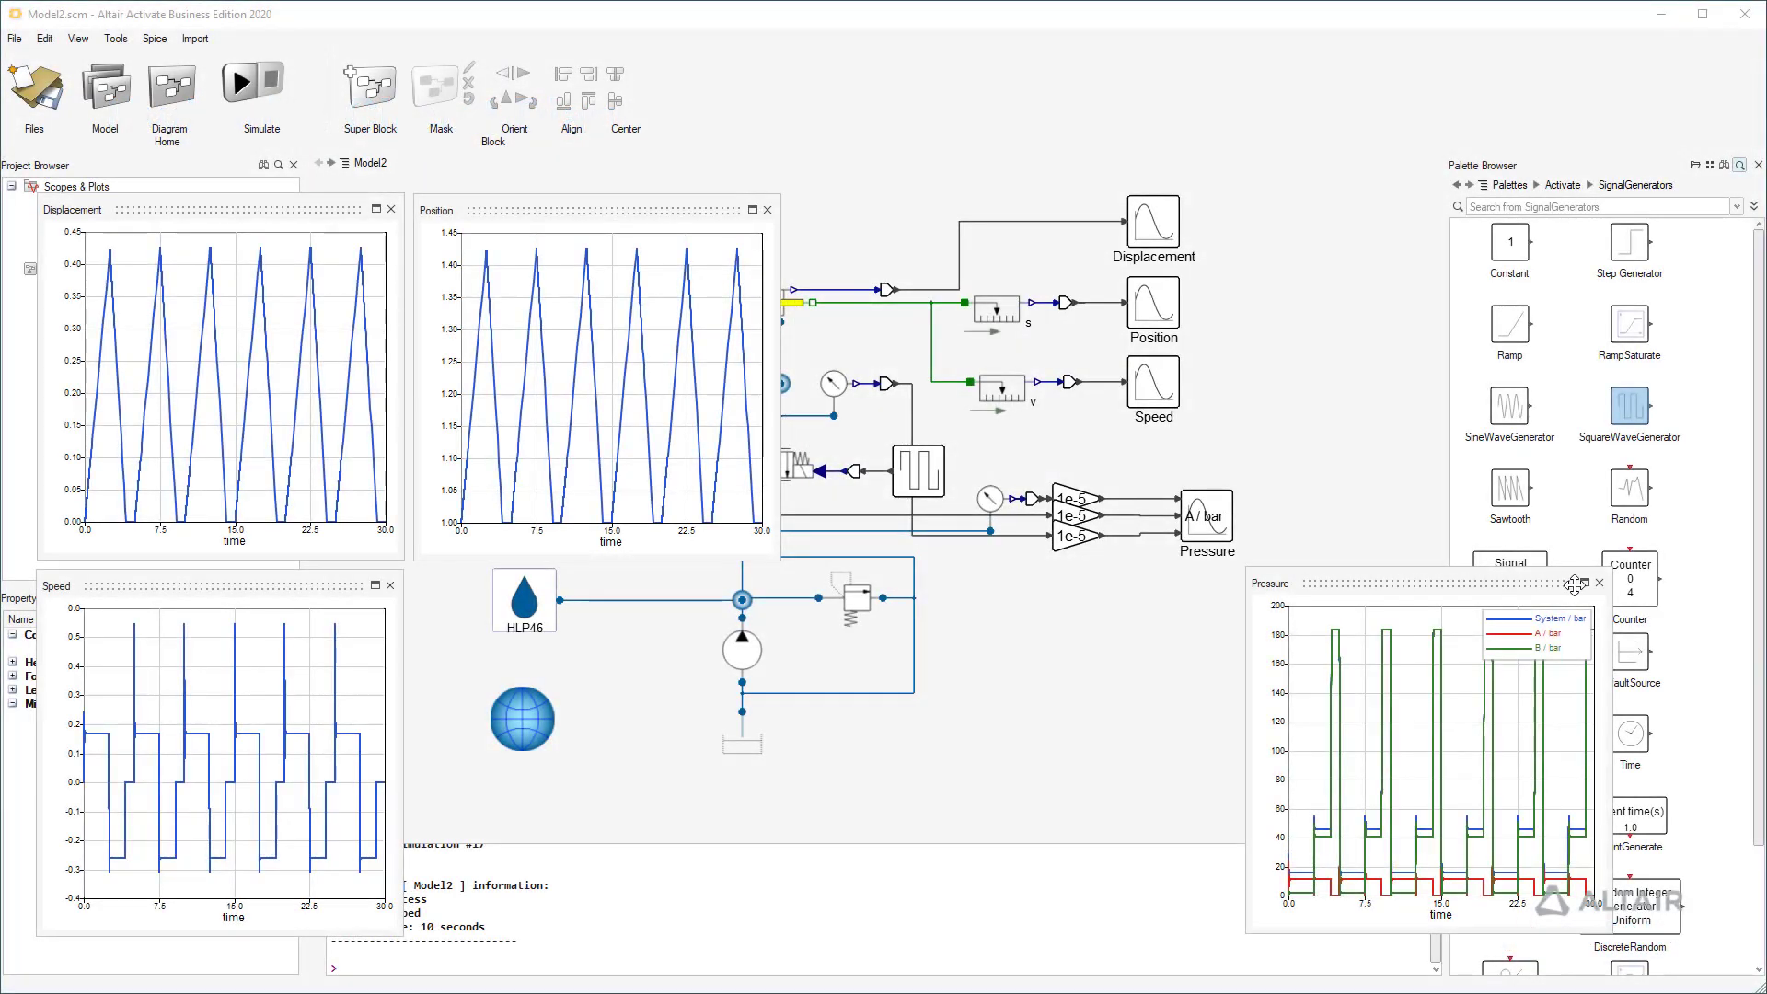
- Close the Pressure, Position, Displacement and Speed plot windows
{"action": "left_click", "coordinate": [1600, 583]}
{"action": "left_click", "coordinate": [768, 210]}
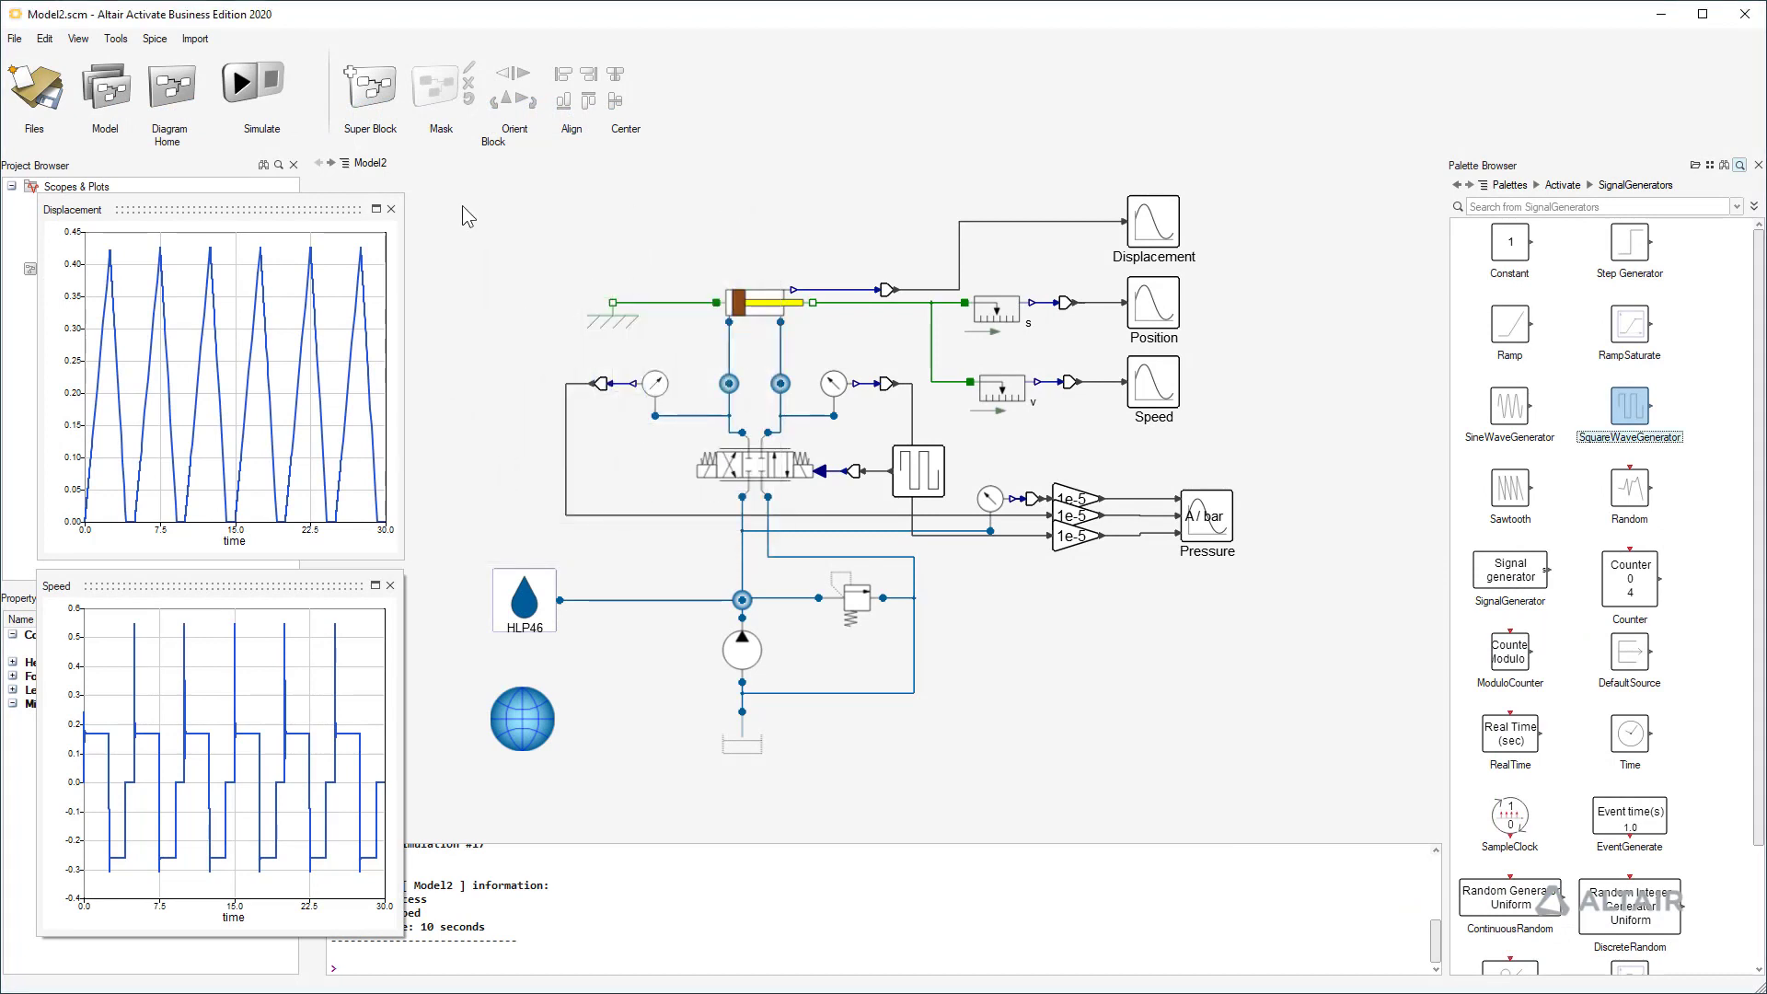
{"action": "left_click", "coordinate": [391, 210]}
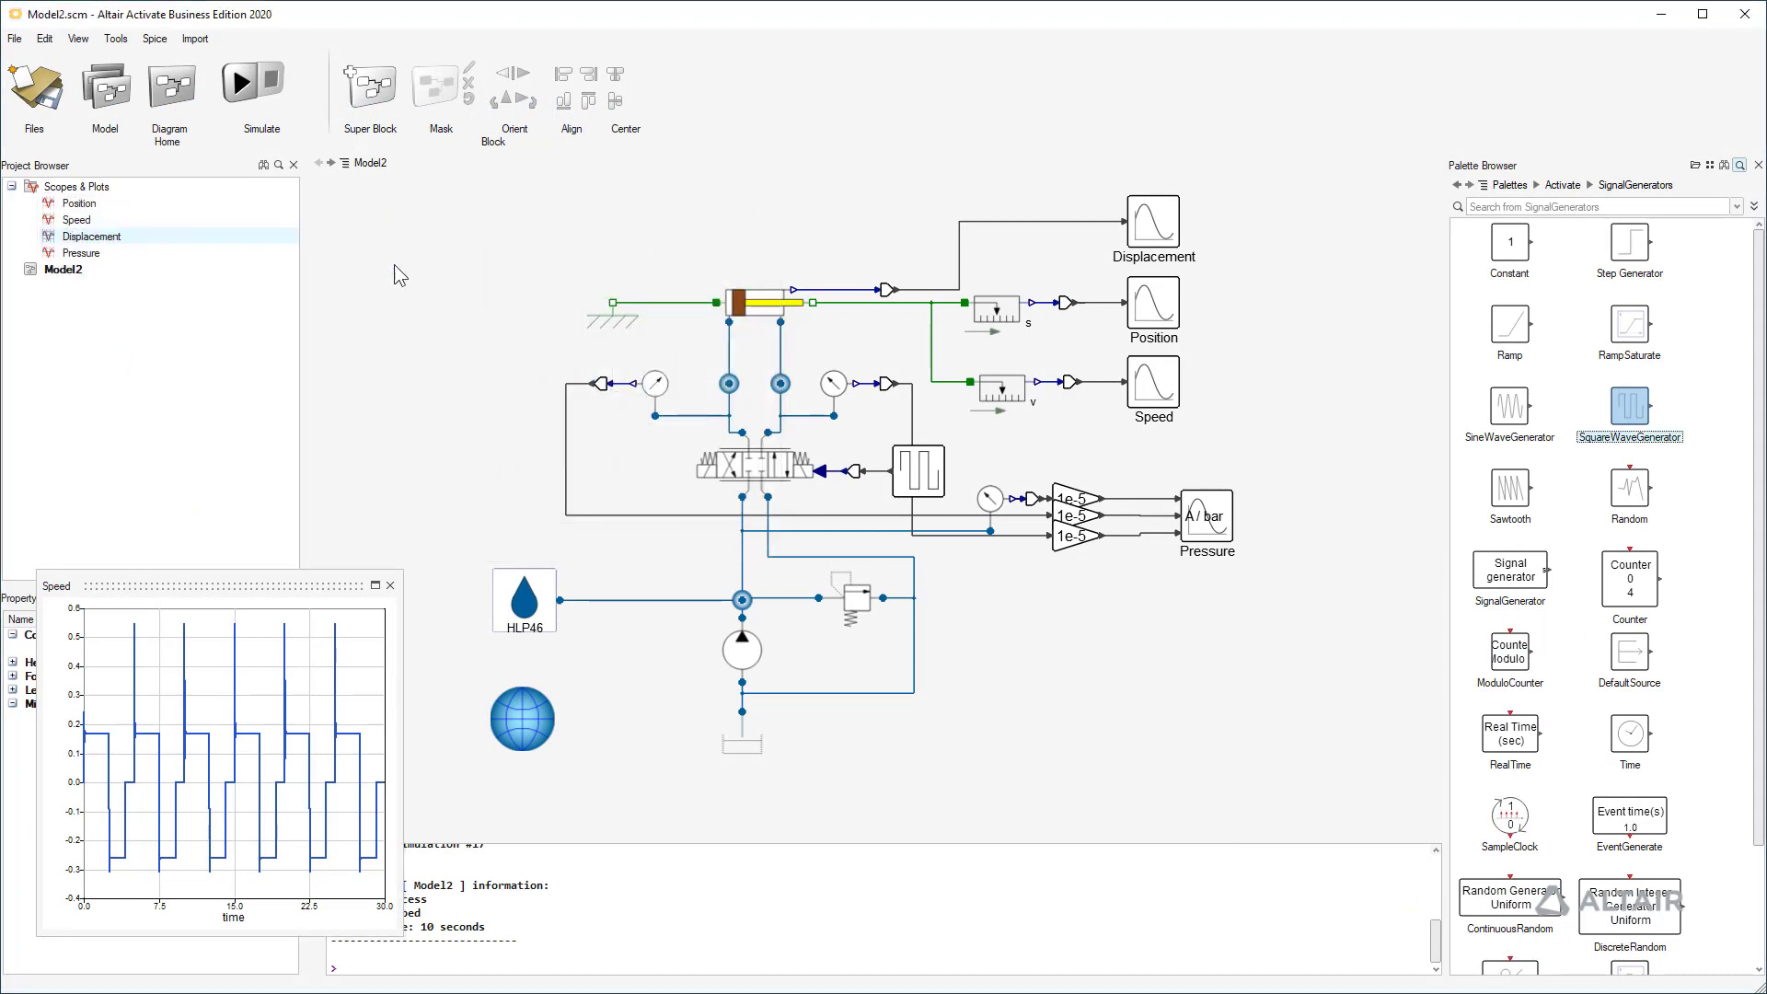
{"action": "left_click", "coordinate": [390, 586]}
- Delete the Speed scope blocks, the position derivative block, and the Position scope with its input block
{"action": "left_click_drag", "start_coordinate": [1279, 295], "coordinate": [942, 422]}
{"action": "key", "text": "Delete"}
{"action": "left_click", "coordinate": [1023, 315]}
{"action": "key", "text": "Delete"}
{"action": "left_click_drag", "start_coordinate": [985, 354], "coordinate": [1208, 277]}
{"action": "key", "text": "Delete"}
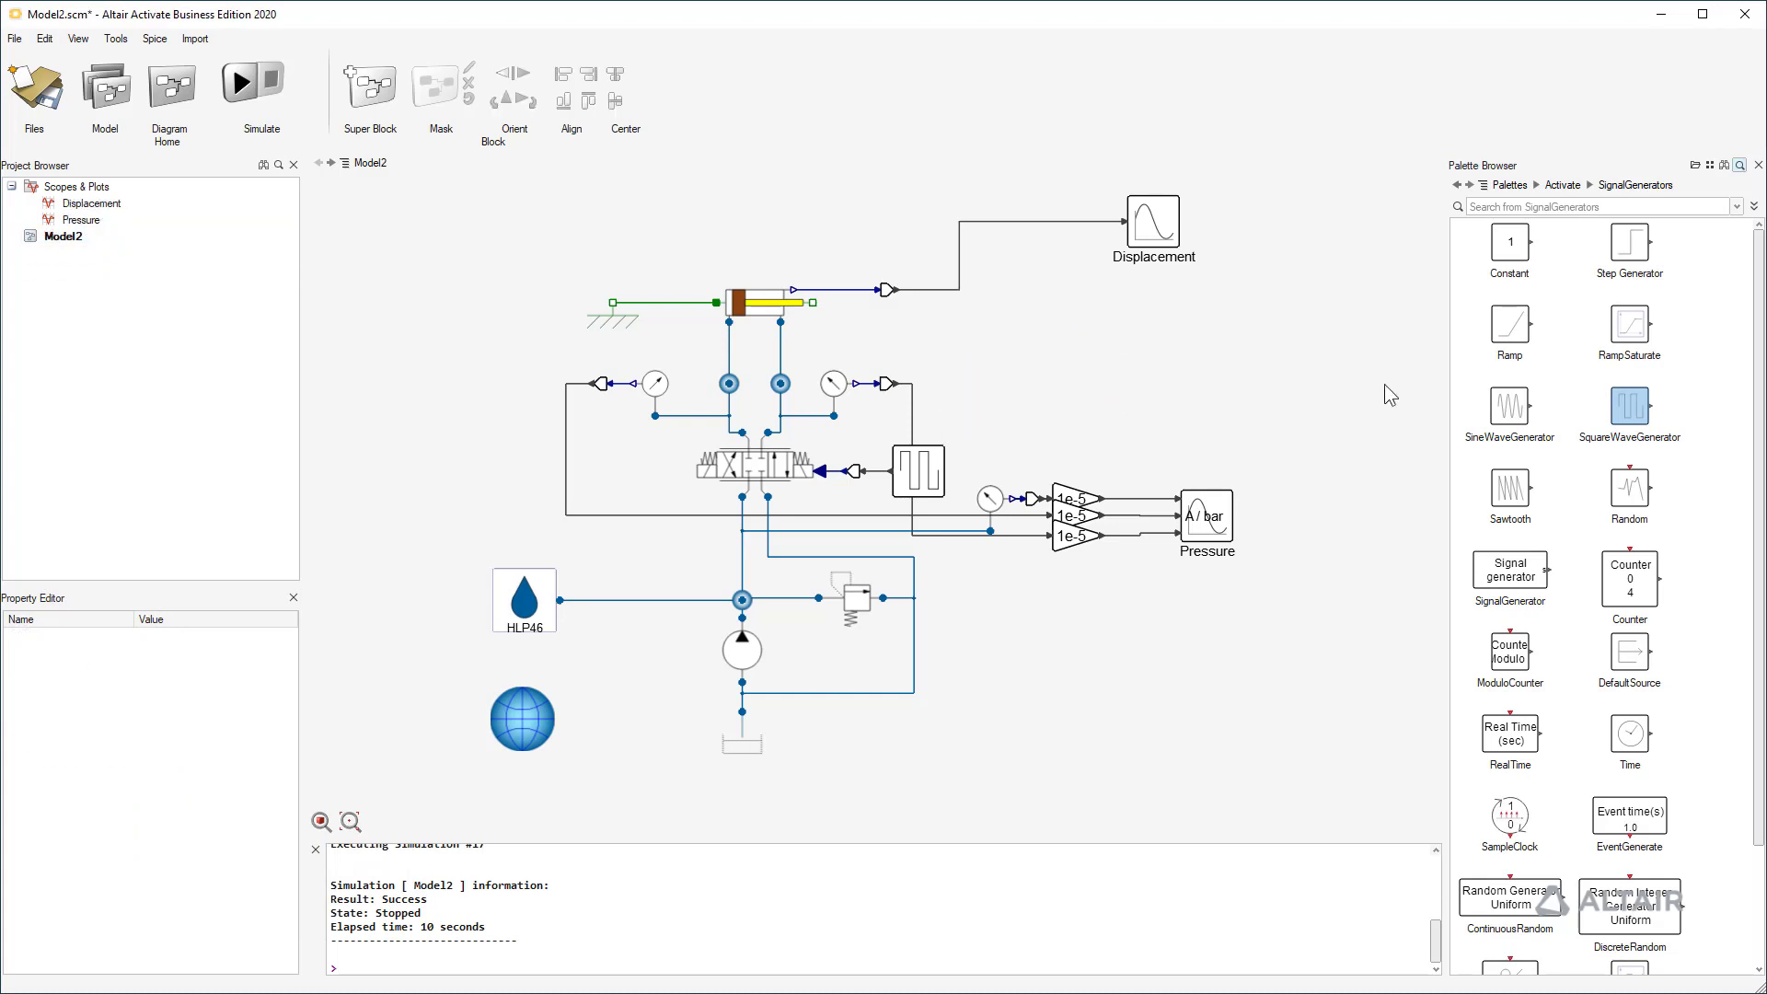
- Add a Sum and a Gain block, linking the Sum's minus input to the position signal
{"action": "left_click", "coordinate": [1563, 185]}
{"action": "double_click", "coordinate": [1594, 335]}
{"action": "left_click_drag", "start_coordinate": [1517, 262], "coordinate": [1135, 377]}
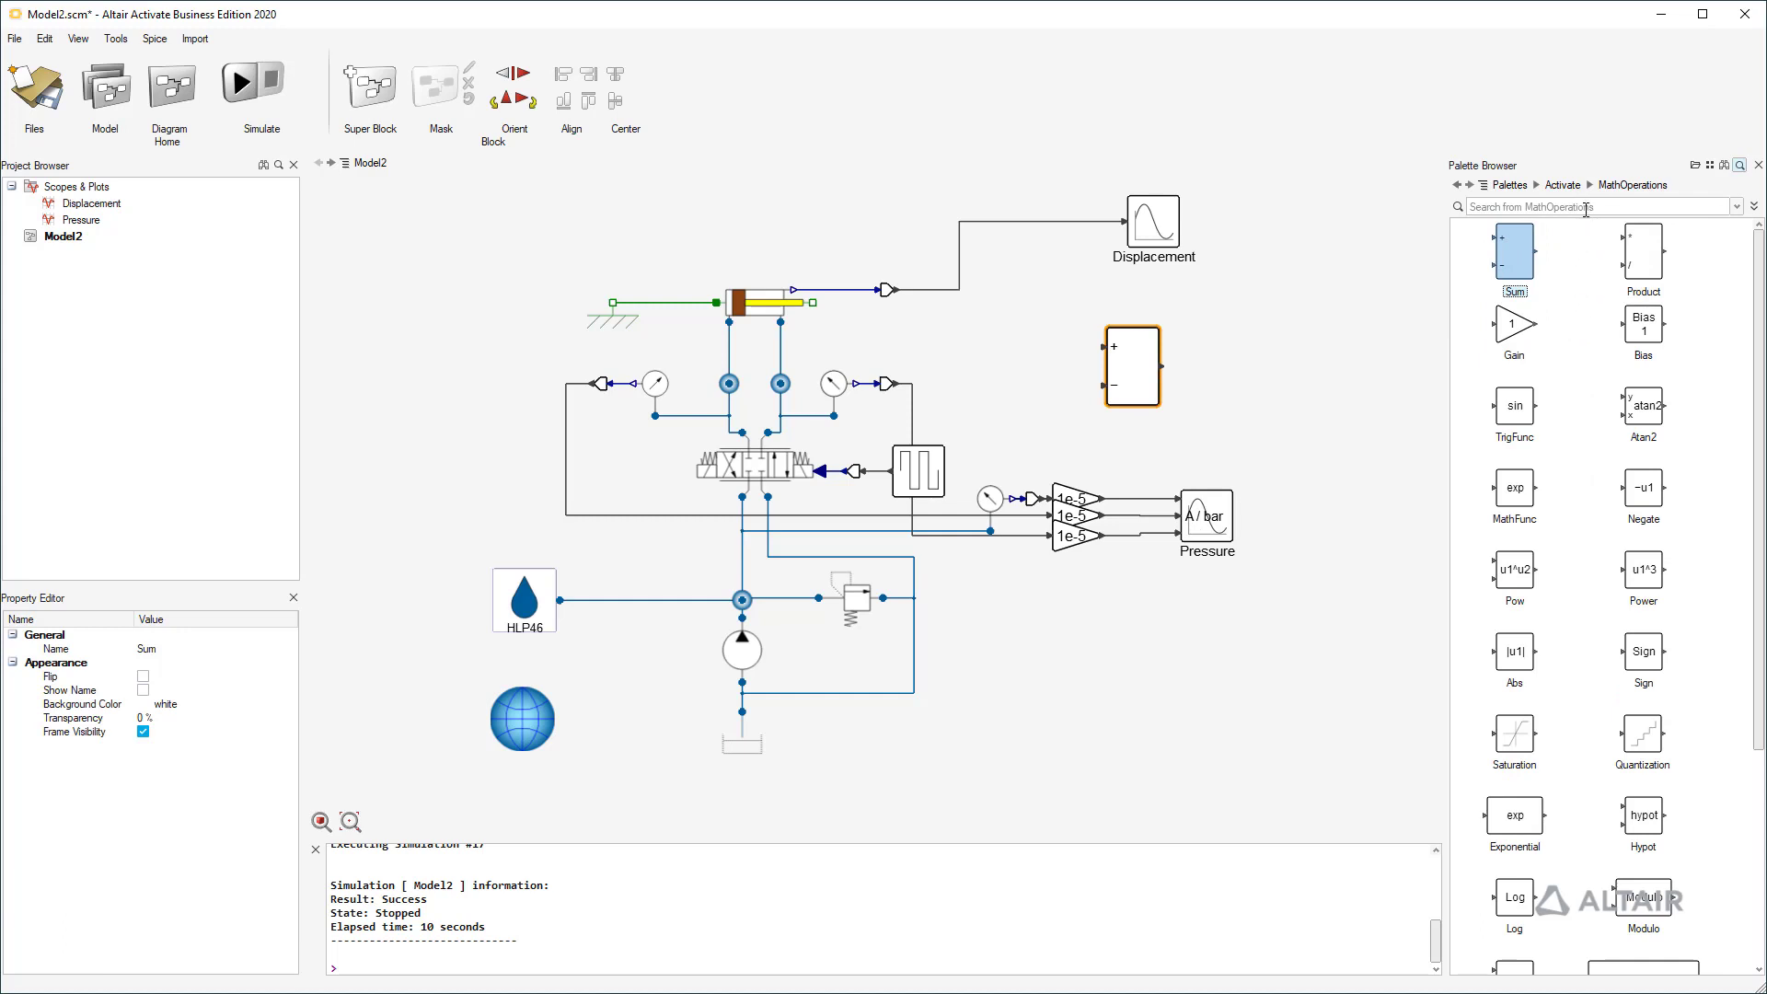
{"action": "left_click_drag", "start_coordinate": [1512, 329], "coordinate": [1241, 373]}
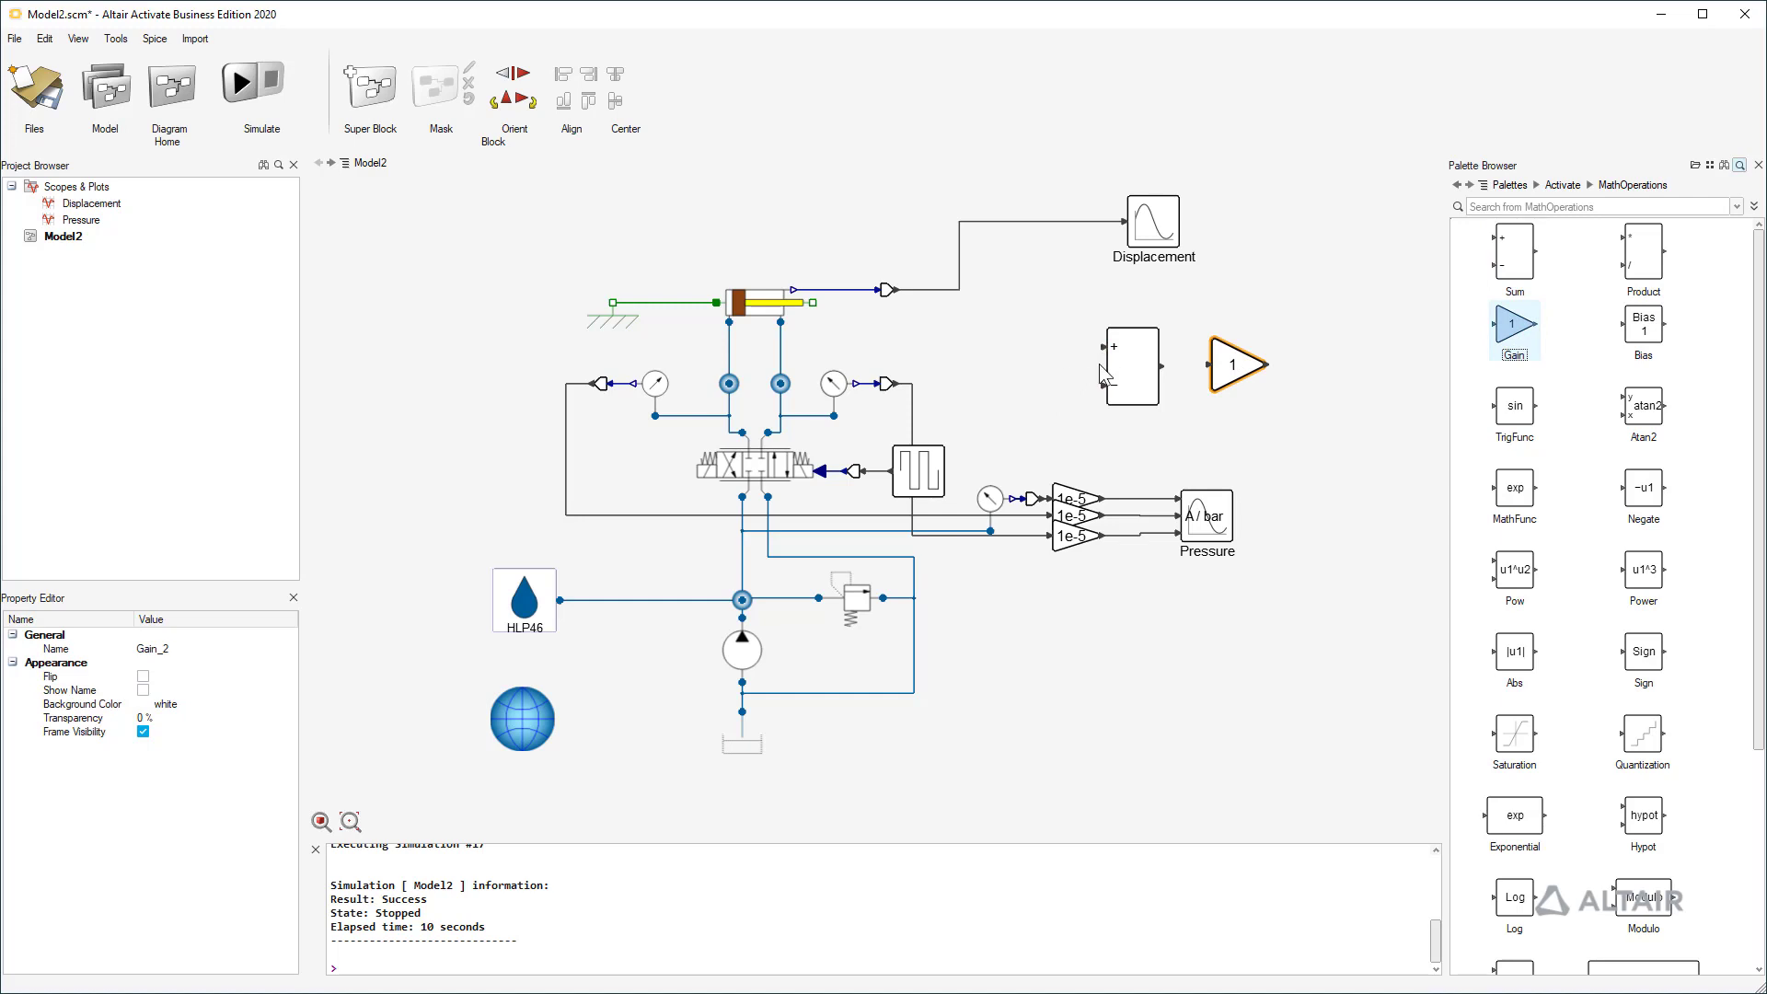
{"action": "left_click_drag", "start_coordinate": [1103, 385], "coordinate": [959, 291]}
{"action": "left_click", "coordinate": [922, 476]}
- Flip the square wave into the Sum's plus input and wire Sum to Gain to valve
{"action": "left_click_drag", "start_coordinate": [926, 479], "coordinate": [1030, 350]}
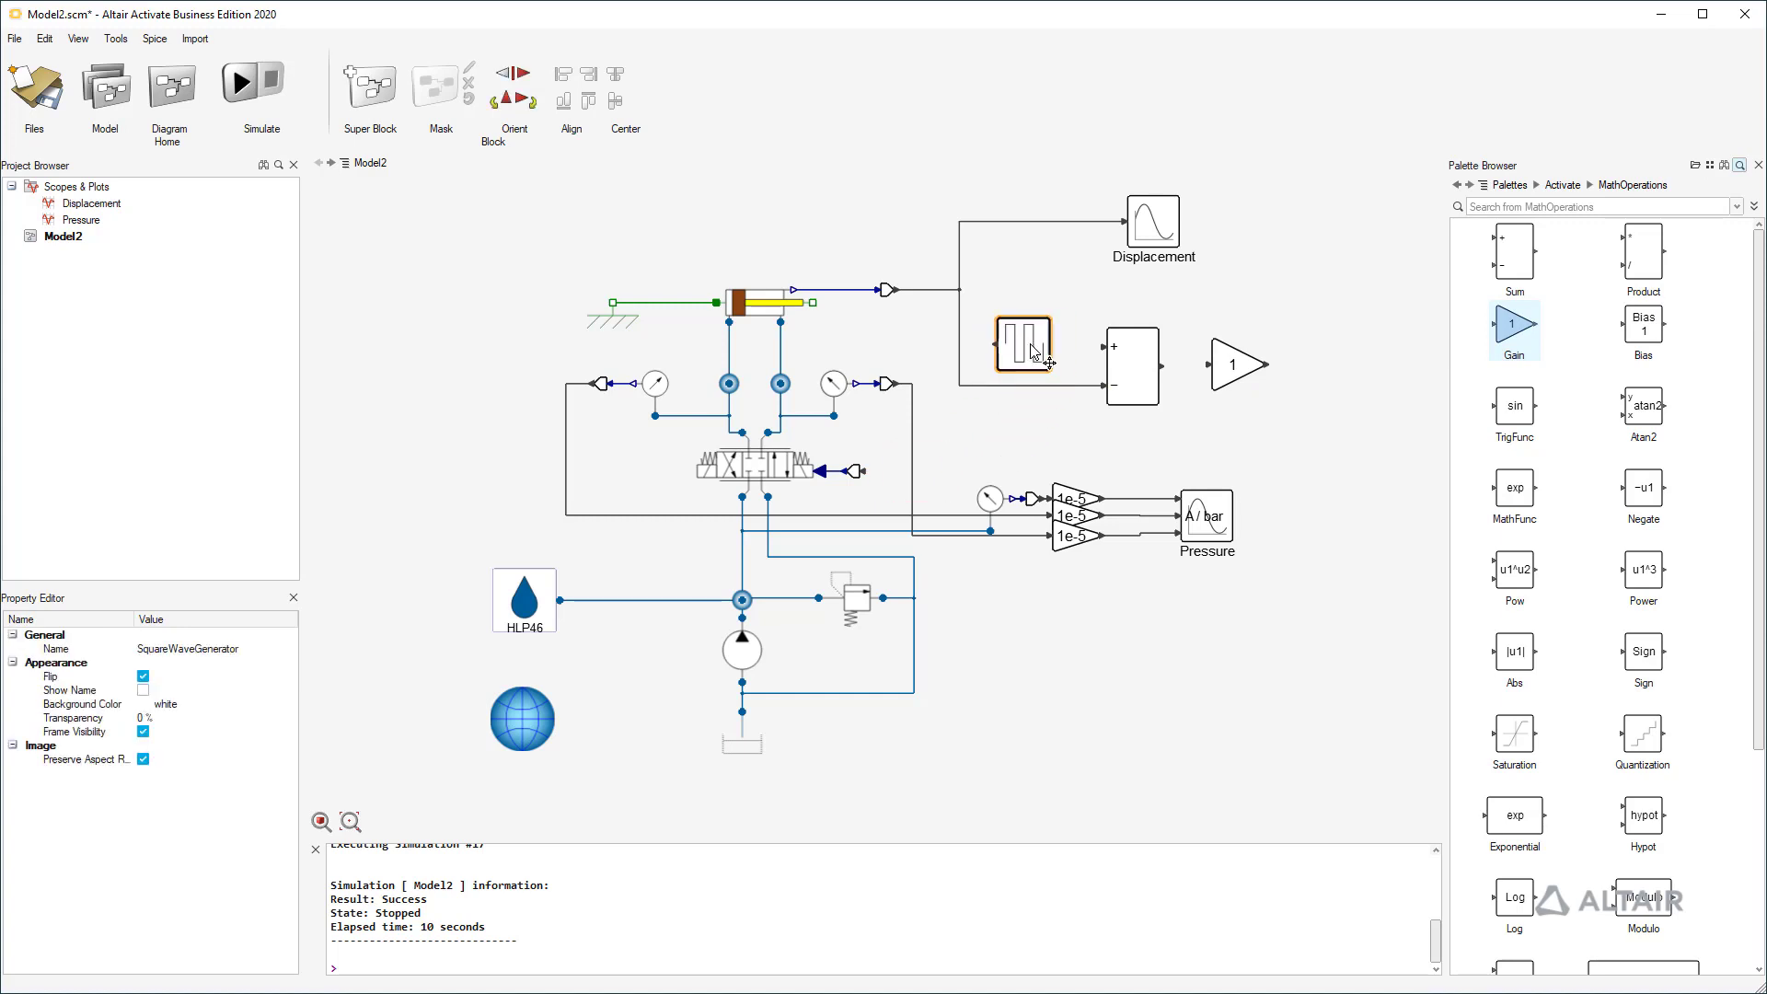
{"action": "left_click", "coordinate": [513, 73]}
{"action": "mouse_move", "coordinate": [1054, 347]}
{"action": "left_mouse_down"}
{"action": "mouse_move", "coordinate": [1105, 347]}
{"action": "mouse_move", "coordinate": [1024, 350]}
{"action": "left_mouse_up"}
{"action": "mouse_move", "coordinate": [1162, 367]}
{"action": "left_mouse_down"}
{"action": "mouse_move", "coordinate": [1246, 369]}
{"action": "mouse_move", "coordinate": [1299, 396]}
{"action": "mouse_move", "coordinate": [991, 471]}
{"action": "left_mouse_up"}
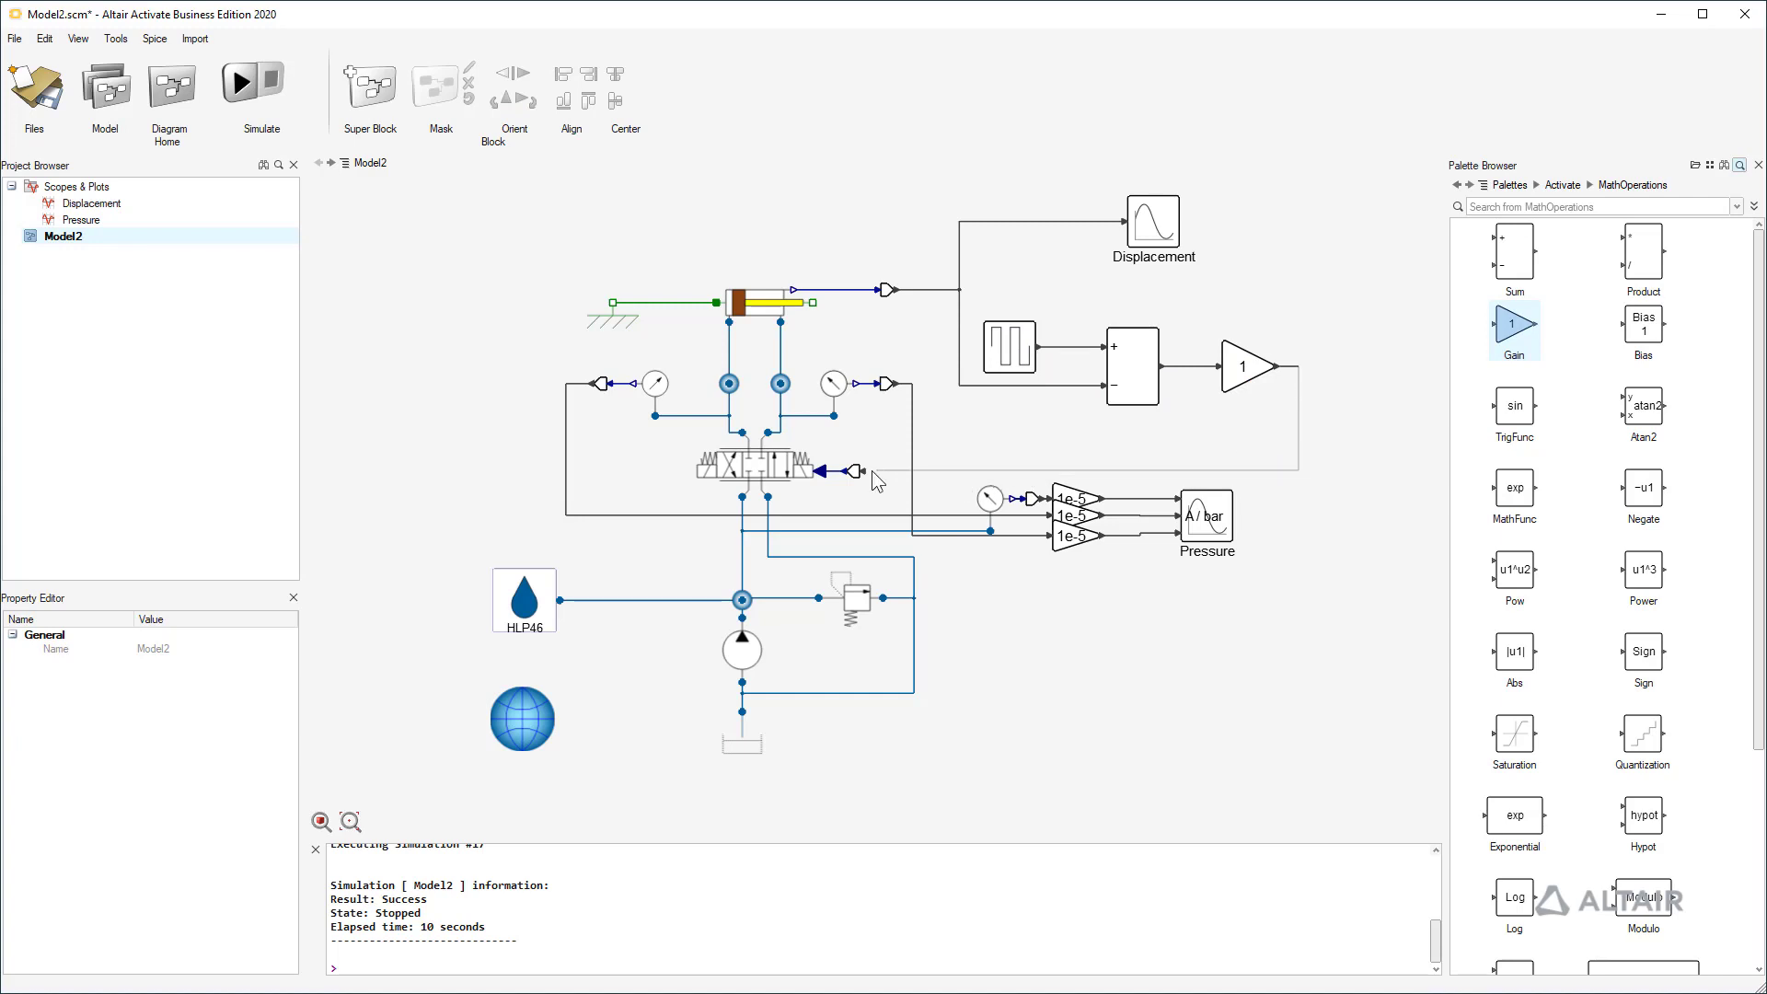
{"action": "left_click_drag", "start_coordinate": [869, 481], "coordinate": [869, 466]}
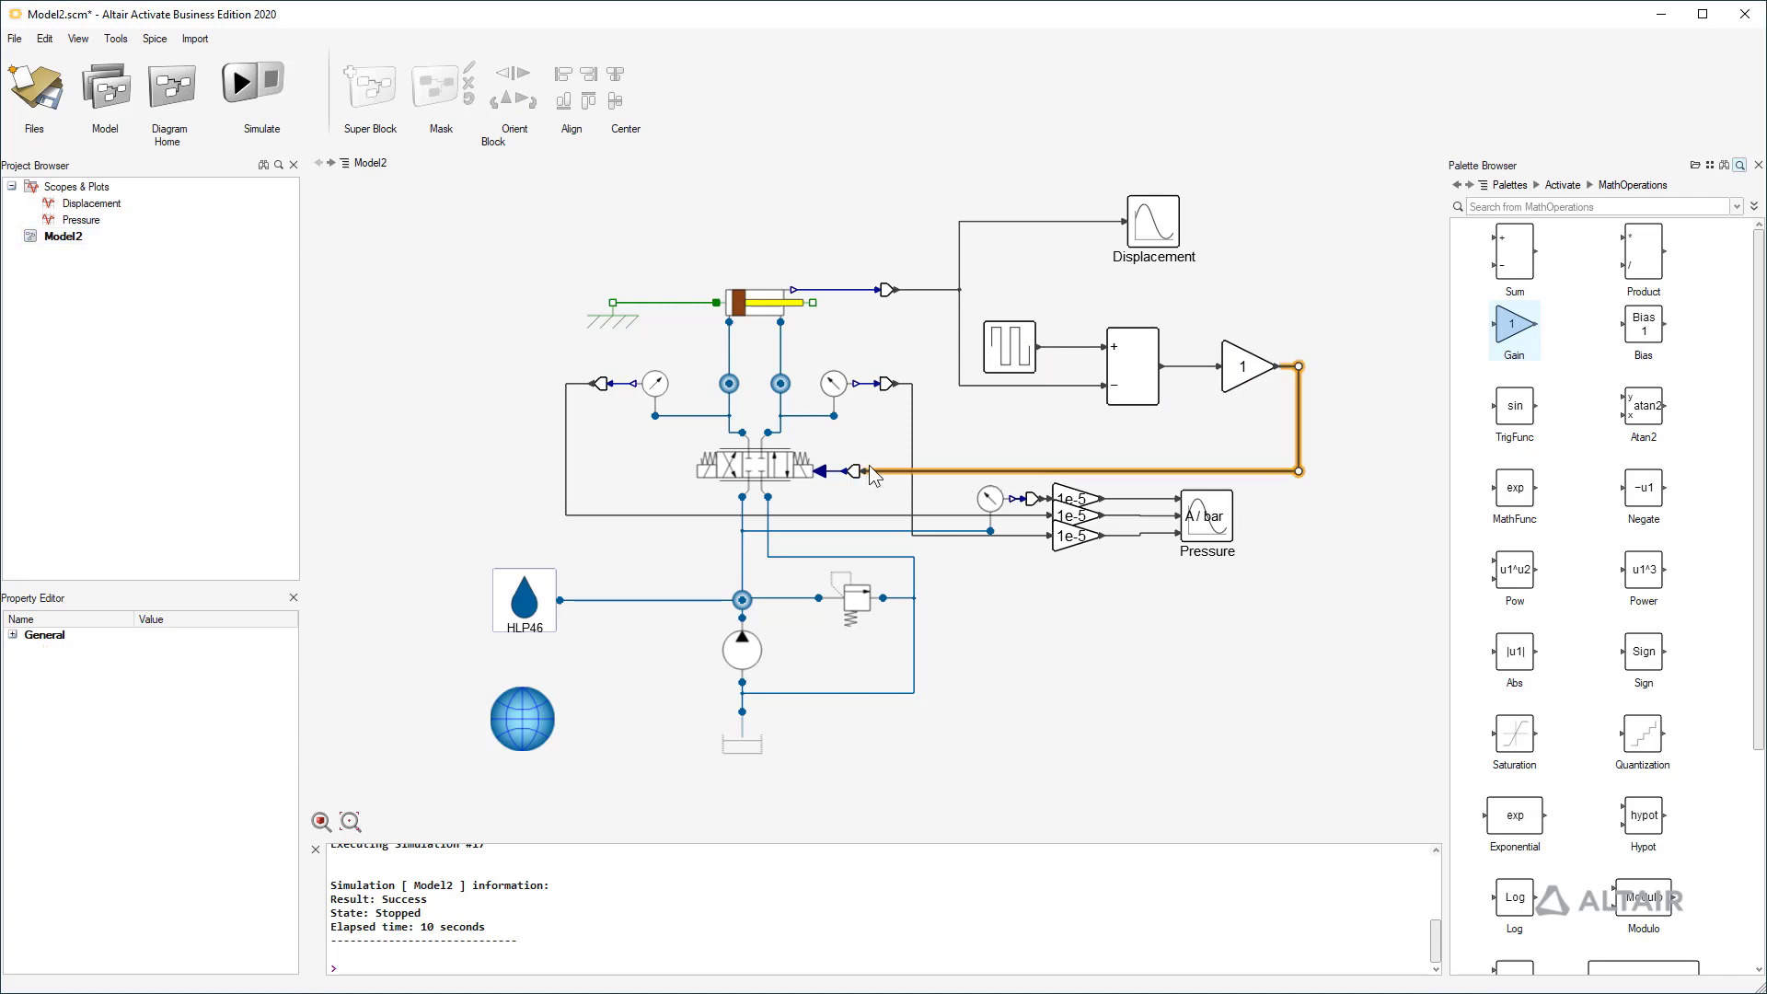
- Set the square wave's first value to 0.2 and second value to 0.5
{"action": "double_click", "coordinate": [1008, 348]}
{"action": "type", "text": "0.2"}
{"action": "key", "text": "Tab"}
{"action": "type", "text": "0.5"}
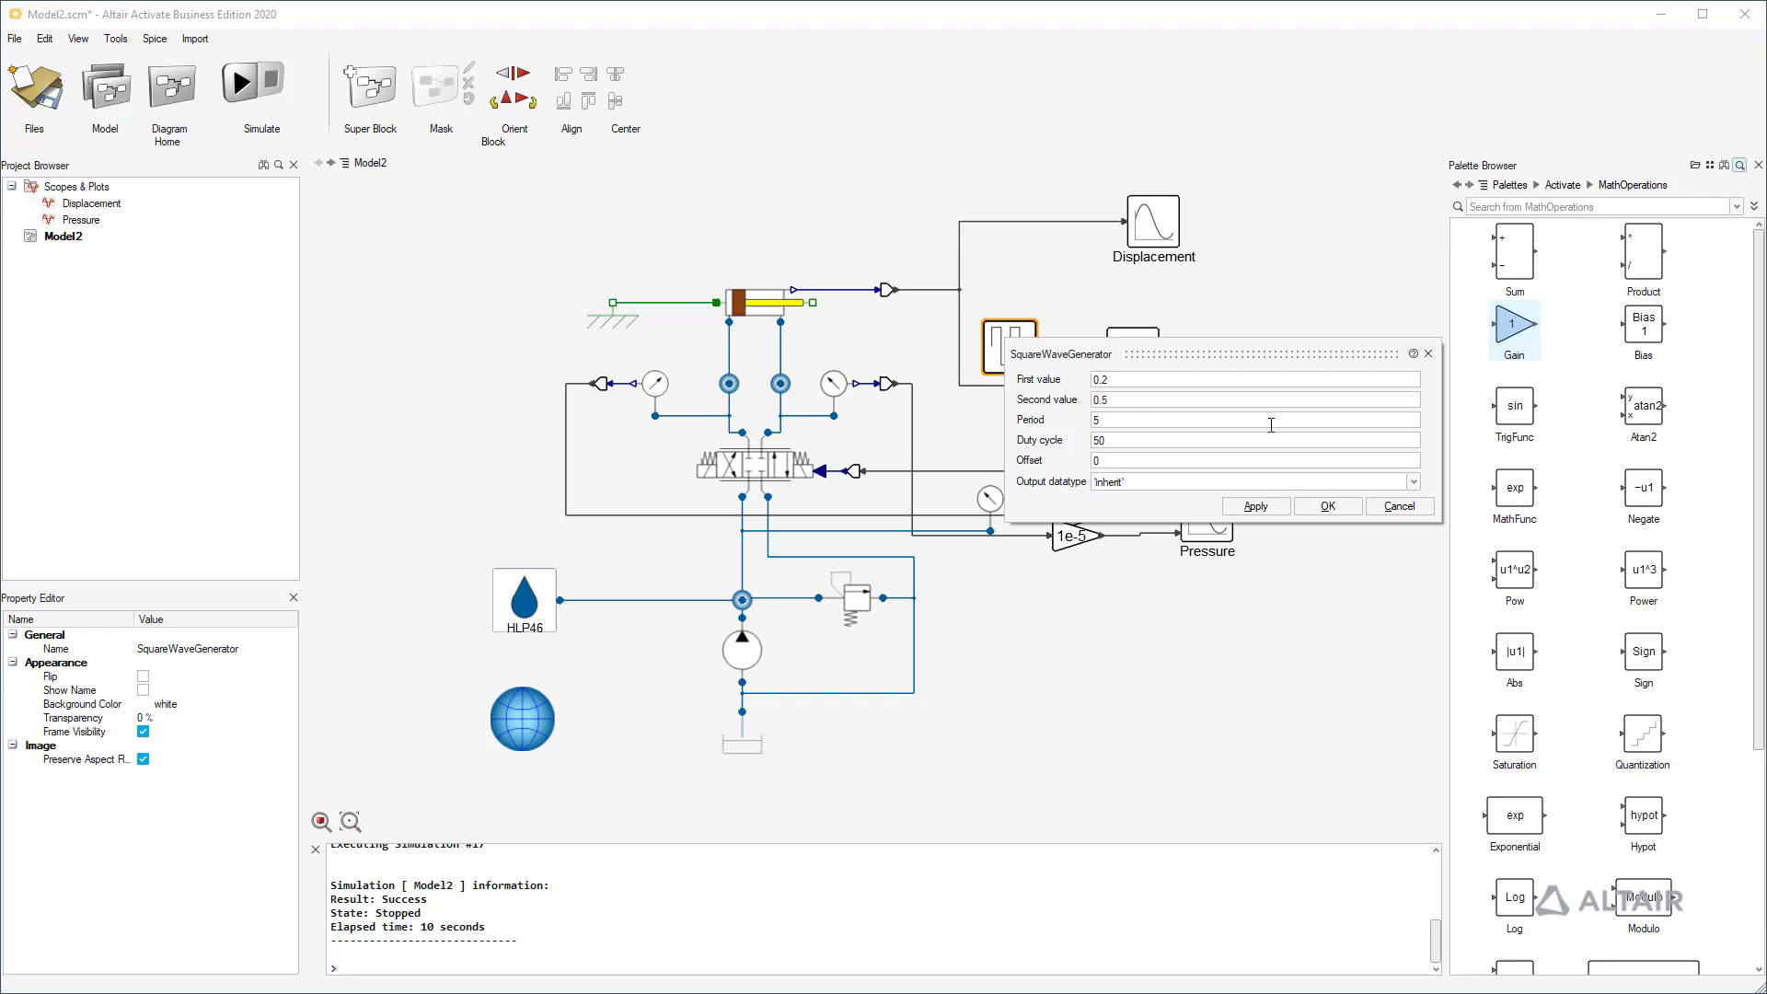
{"action": "left_click", "coordinate": [1327, 506]}
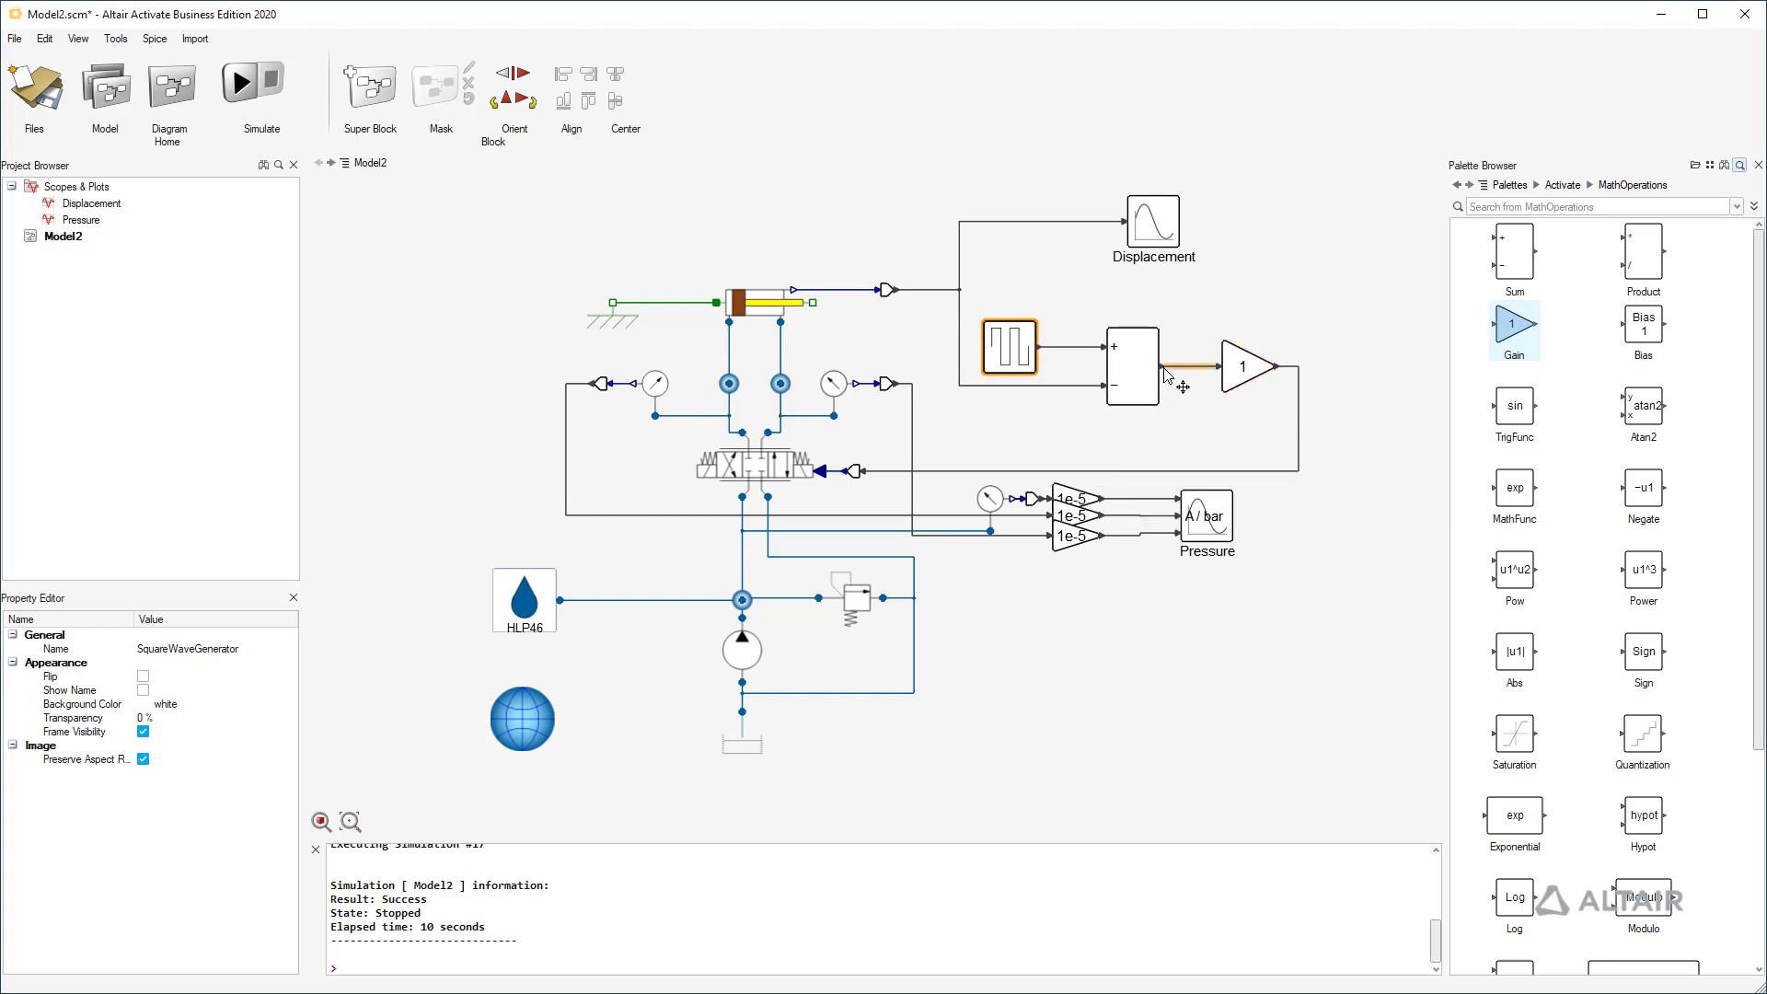
- Turn off subplots on the Displacement scope and name its signals Set and Pos
{"action": "right_click", "coordinate": [1156, 224]}
{"action": "left_click", "coordinate": [1205, 231]}
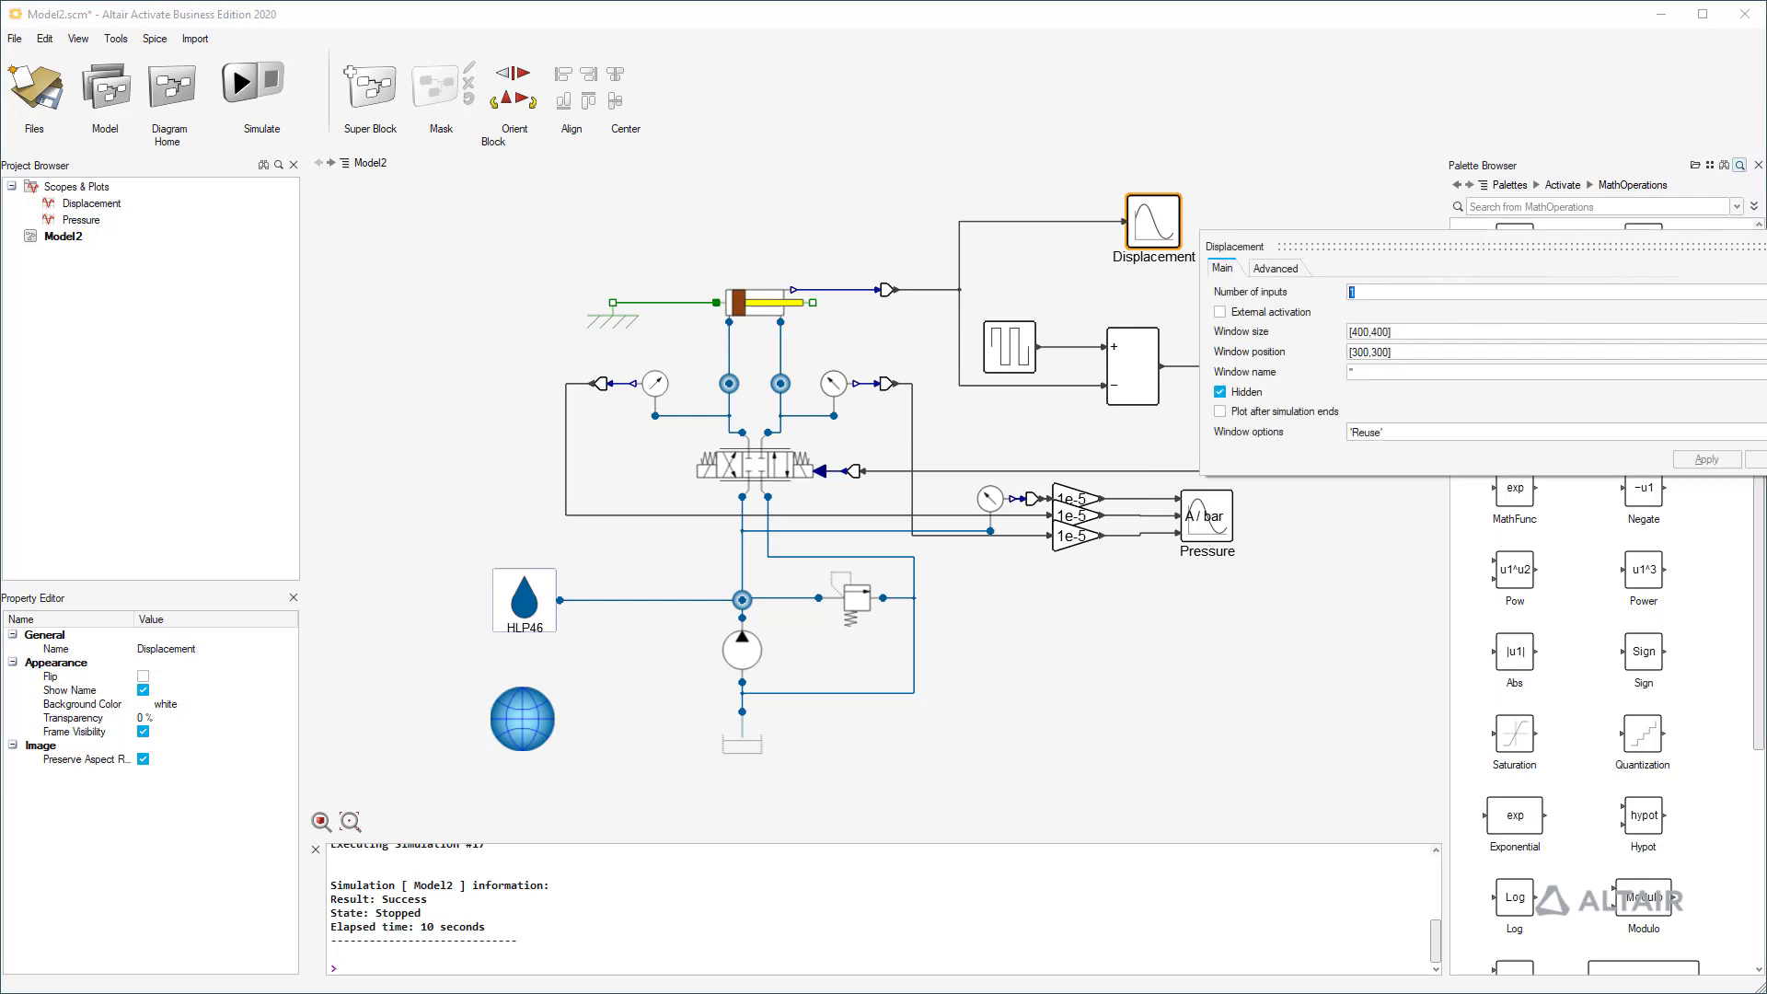
{"action": "left_click", "coordinate": [1276, 268]}
{"action": "left_click", "coordinate": [1252, 293]}
{"action": "left_click", "coordinate": [1238, 494]}
{"action": "type", "text": "Set"}
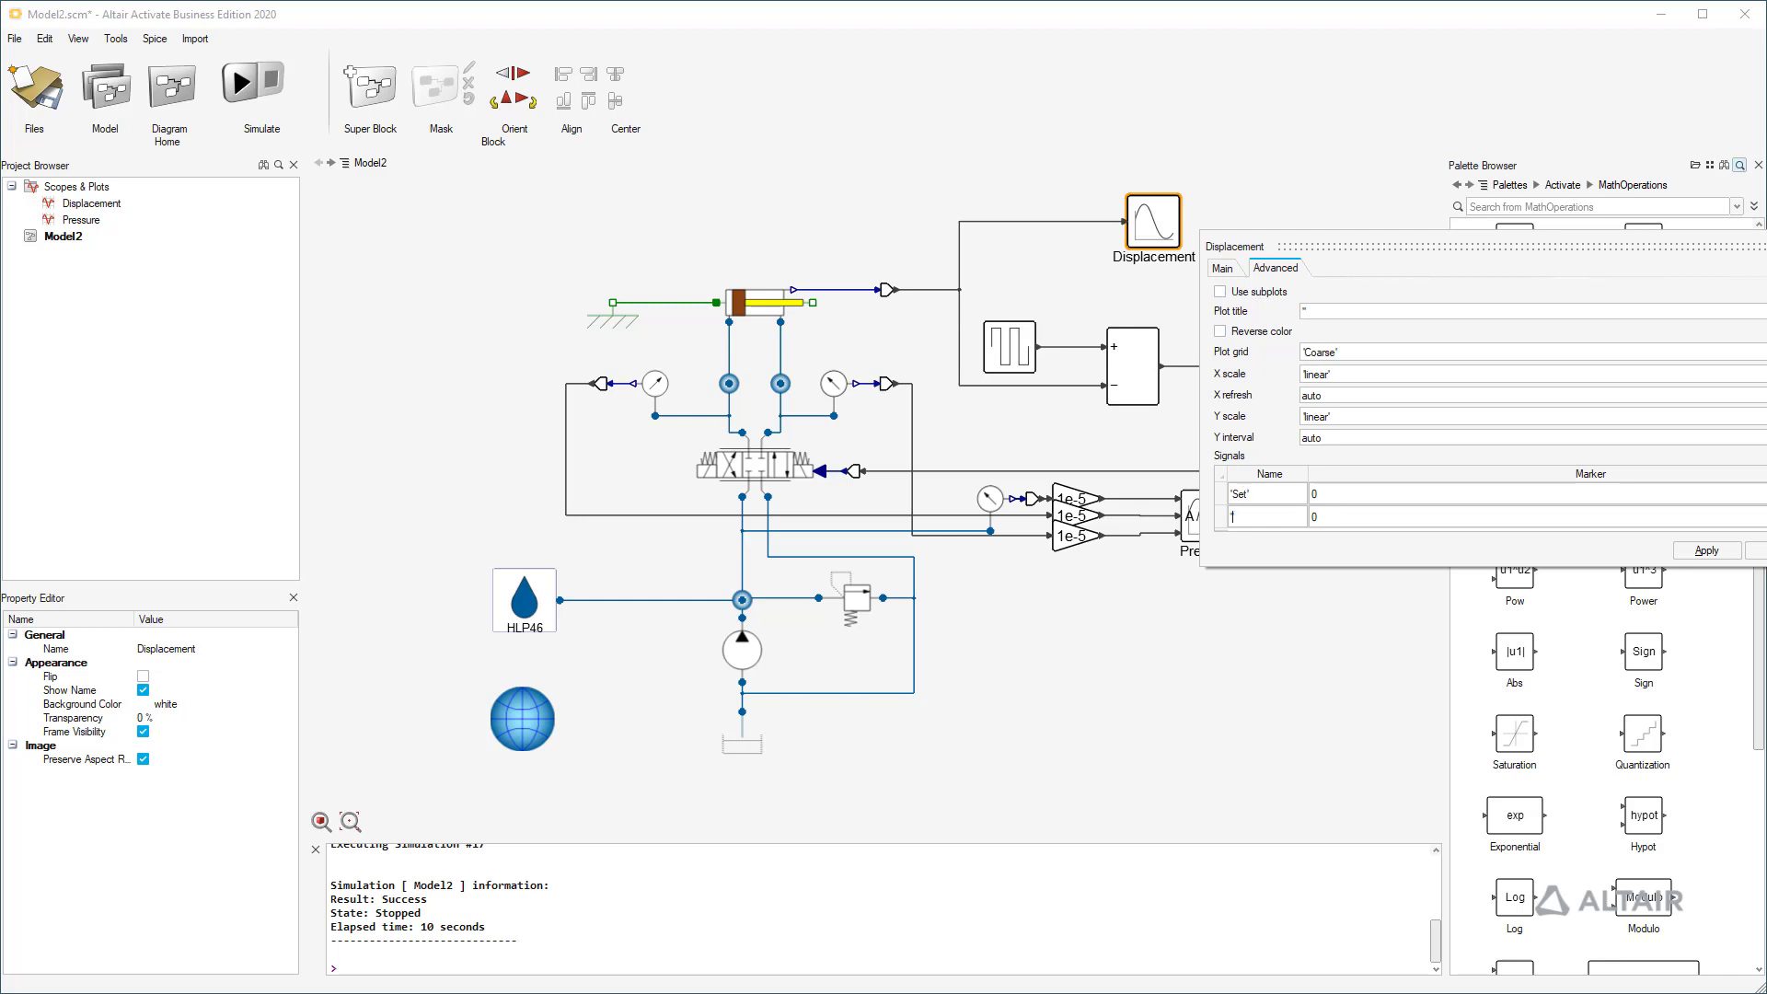
{"action": "type", "text": "Pos"}
{"action": "left_click", "coordinate": [1756, 550]}
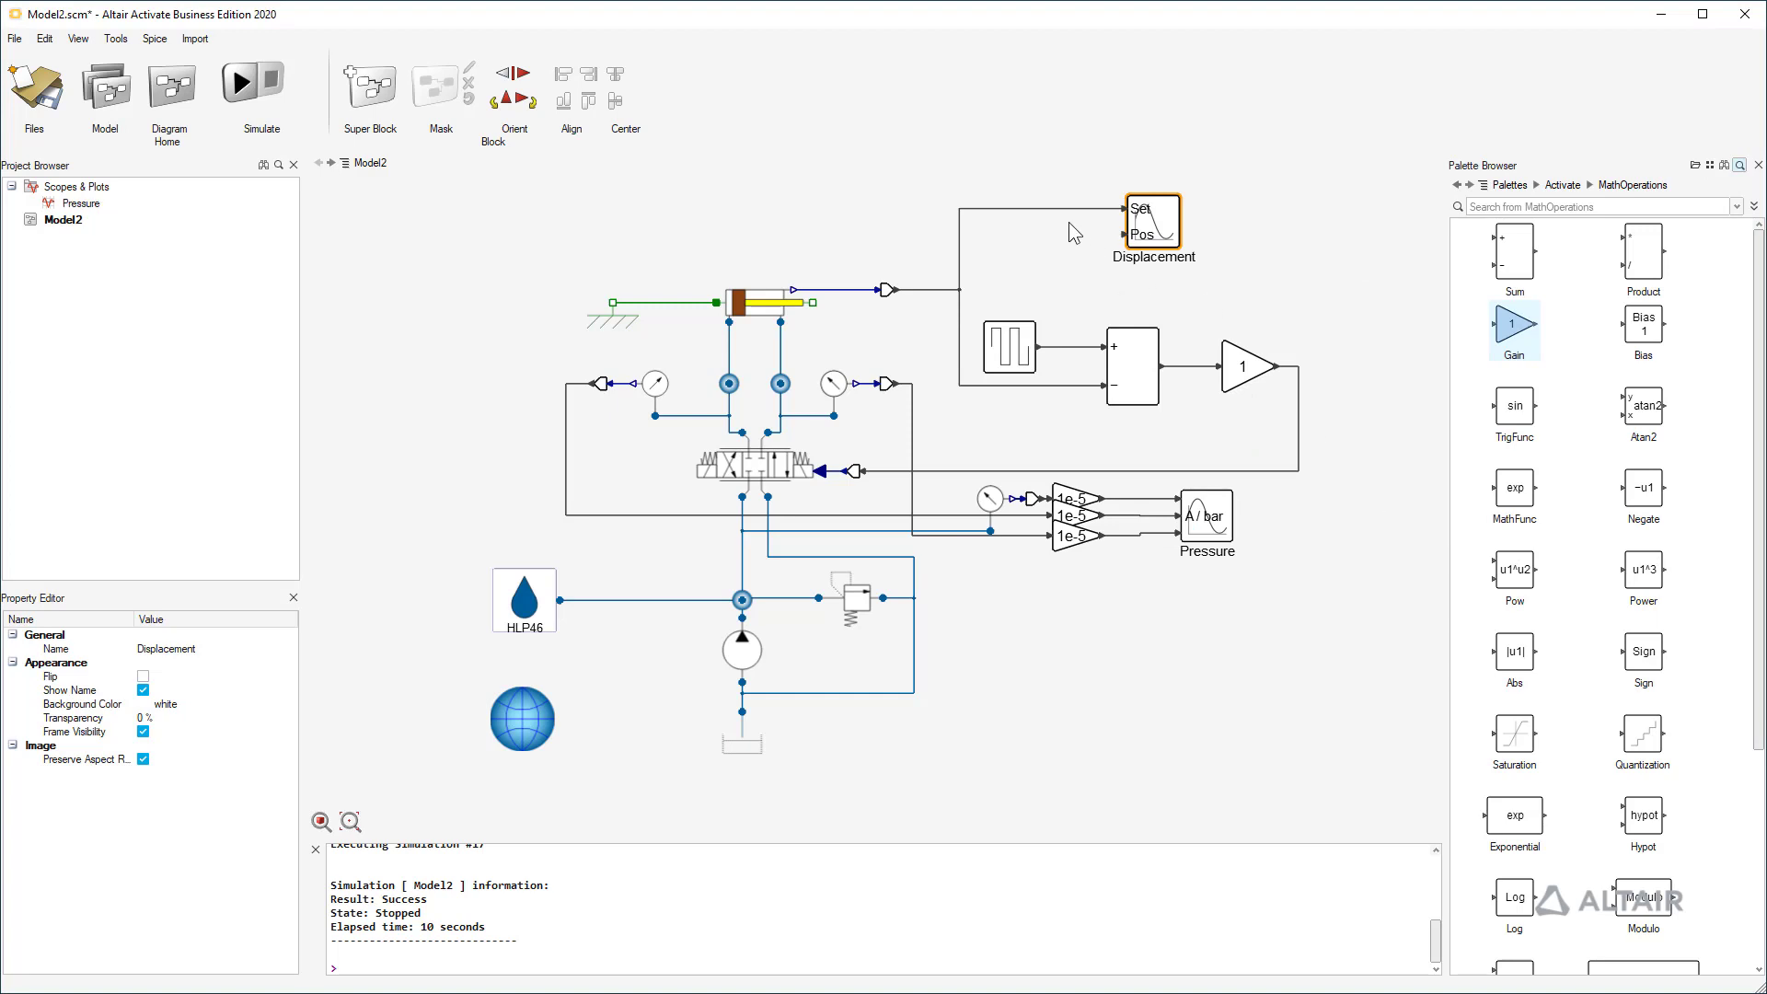
- Replace the old link, wiring Pos to the position signal and Set to the square-wave output
{"action": "left_click", "coordinate": [1057, 210]}
{"action": "key", "text": "Delete"}
{"action": "mouse_move", "coordinate": [1124, 235]}
{"action": "left_mouse_down"}
{"action": "mouse_move", "coordinate": [907, 290]}
{"action": "mouse_move", "coordinate": [960, 289]}
{"action": "left_mouse_up"}
{"action": "mouse_move", "coordinate": [1125, 209]}
{"action": "left_mouse_down"}
{"action": "mouse_move", "coordinate": [1066, 289]}
{"action": "mouse_move", "coordinate": [1064, 349]}
{"action": "left_mouse_up"}
{"action": "left_click", "coordinate": [1119, 301]}
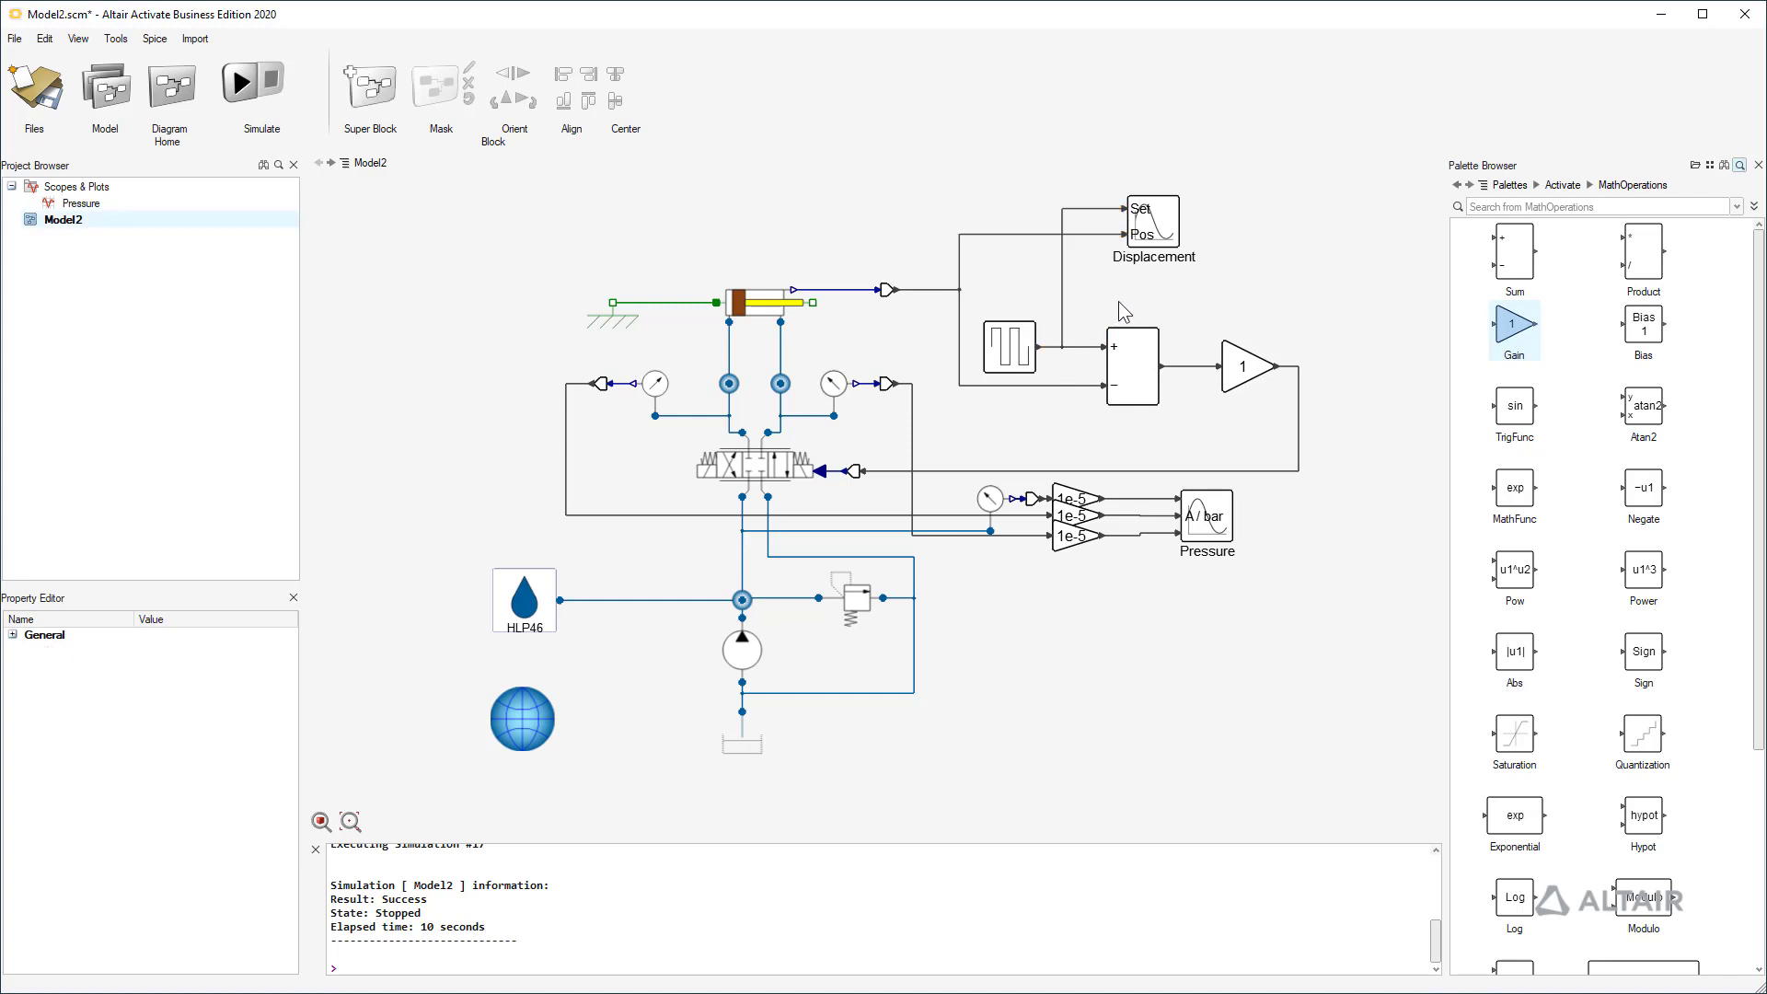
- Simulate and view the Displacement plot of set value versus position
{"action": "left_click", "coordinate": [238, 85]}
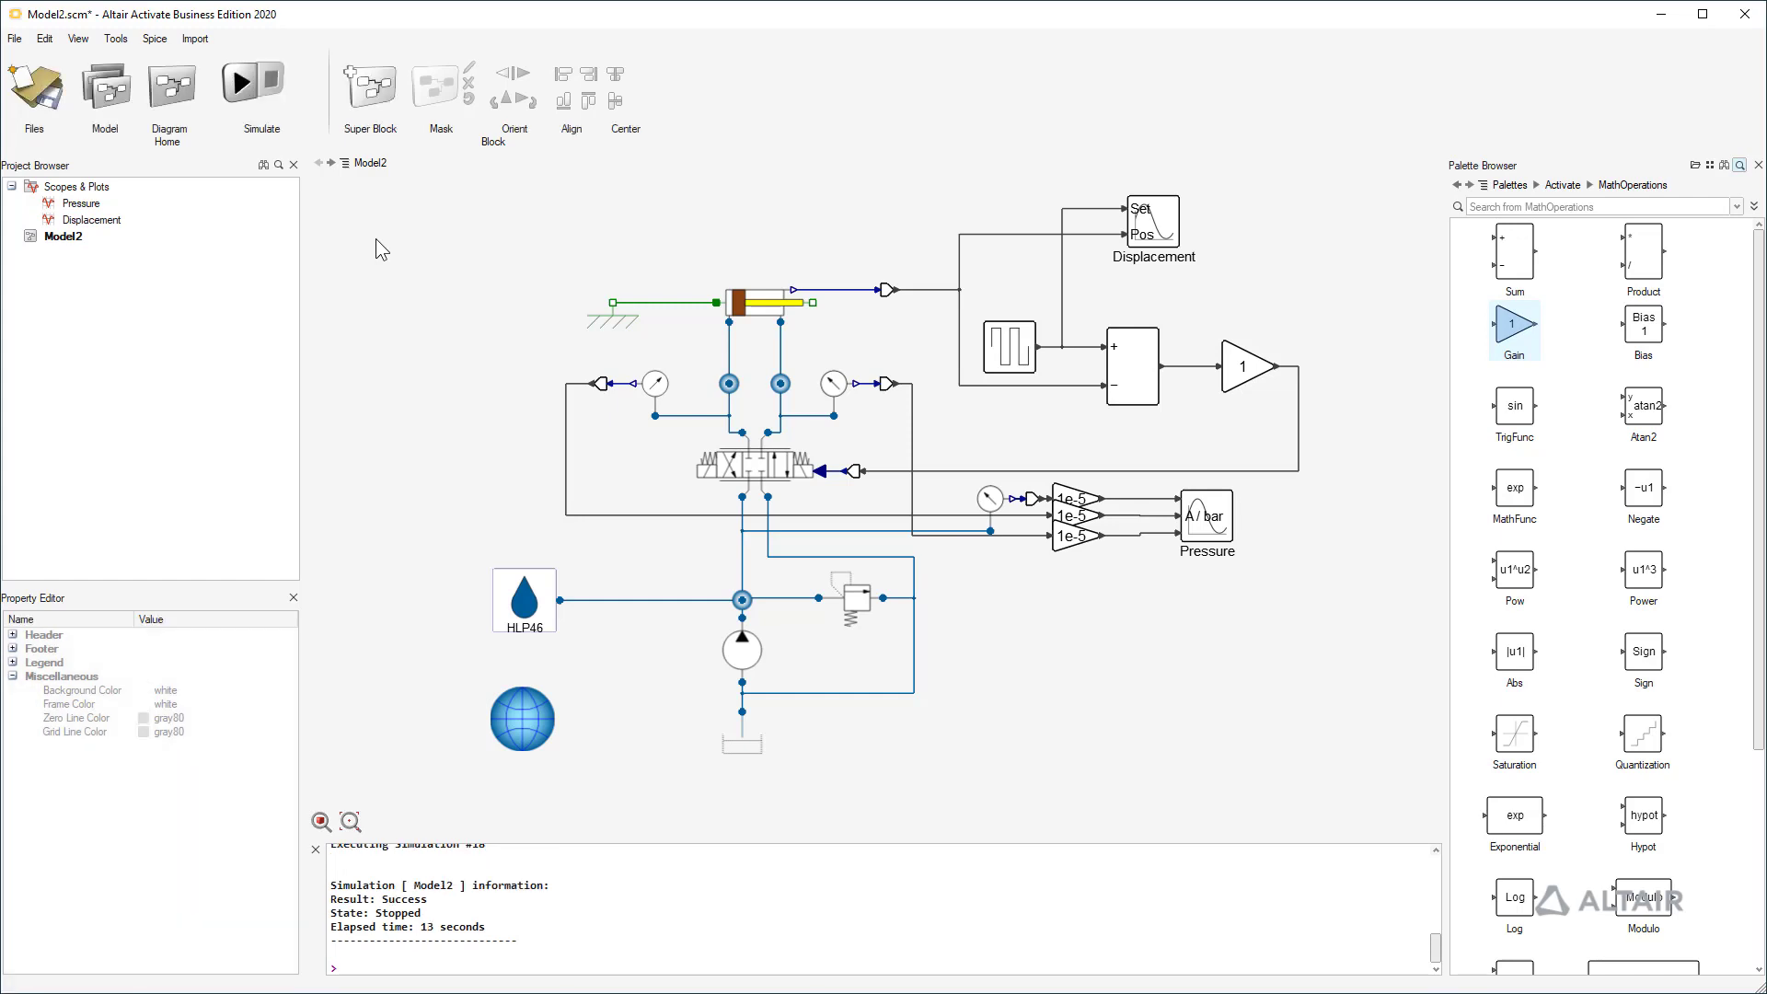
{"action": "left_click", "coordinate": [1164, 230]}
{"action": "double_click", "coordinate": [1171, 232]}
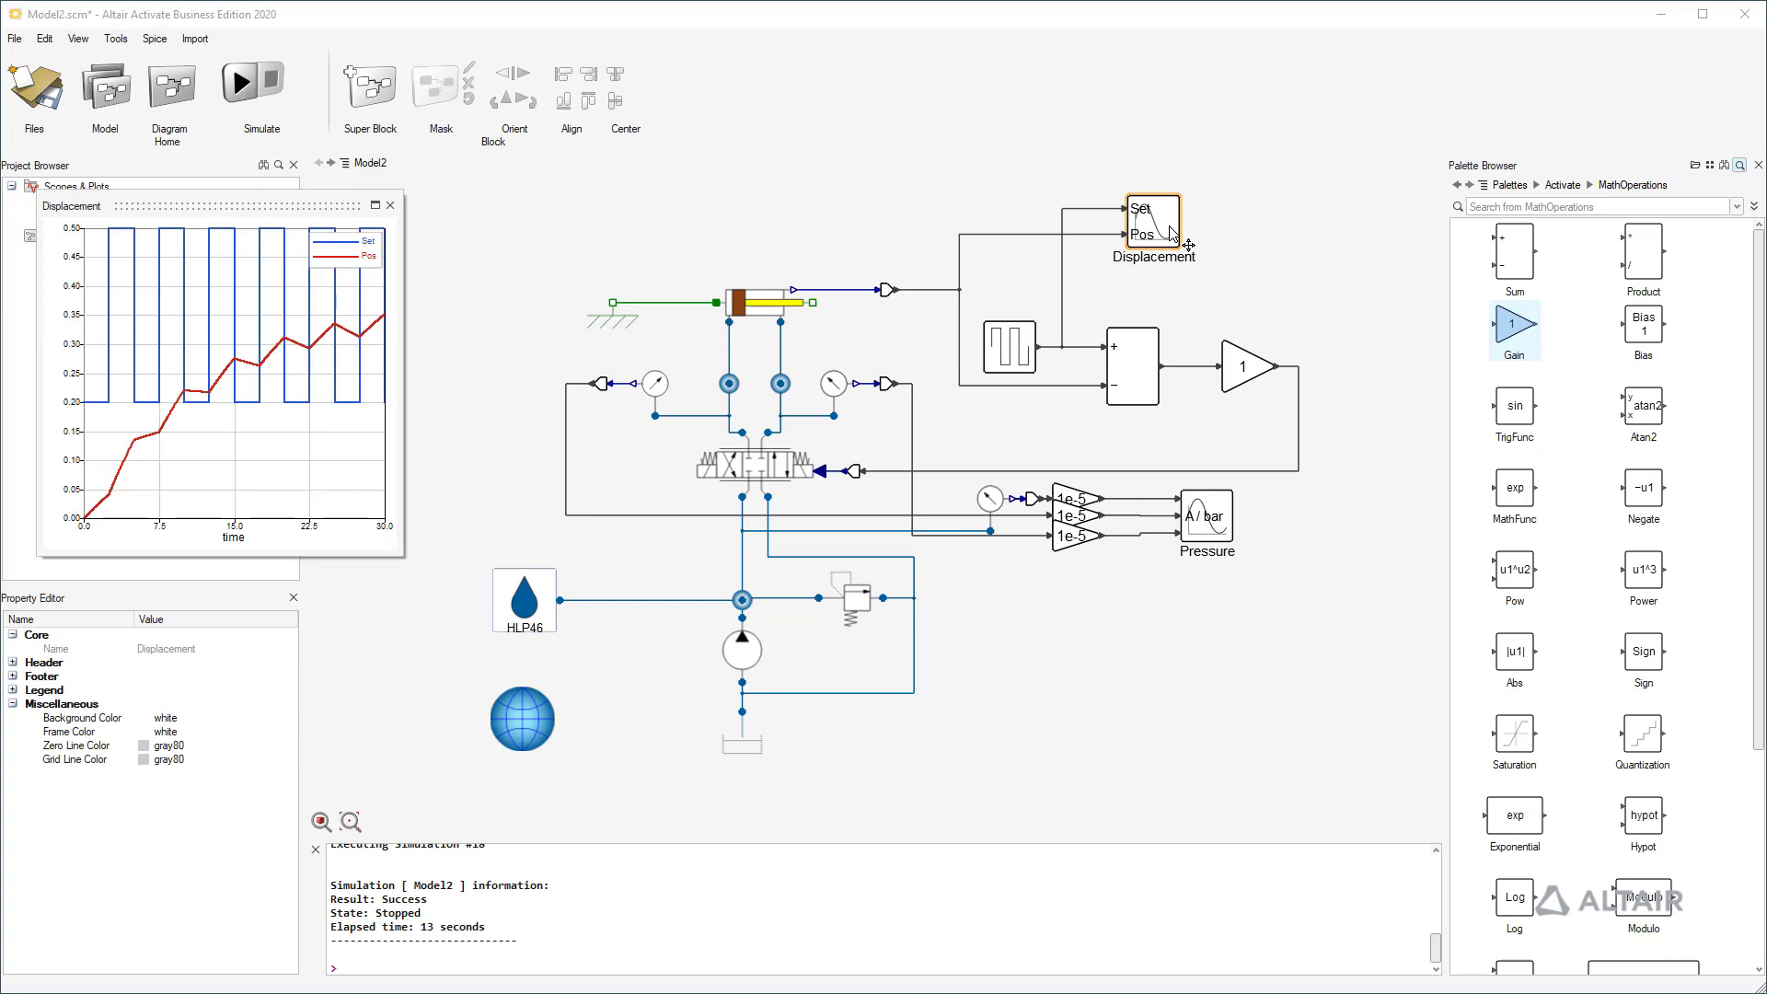
- Raise the feedback gain from 1 to 10
{"action": "double_click", "coordinate": [1247, 368]}
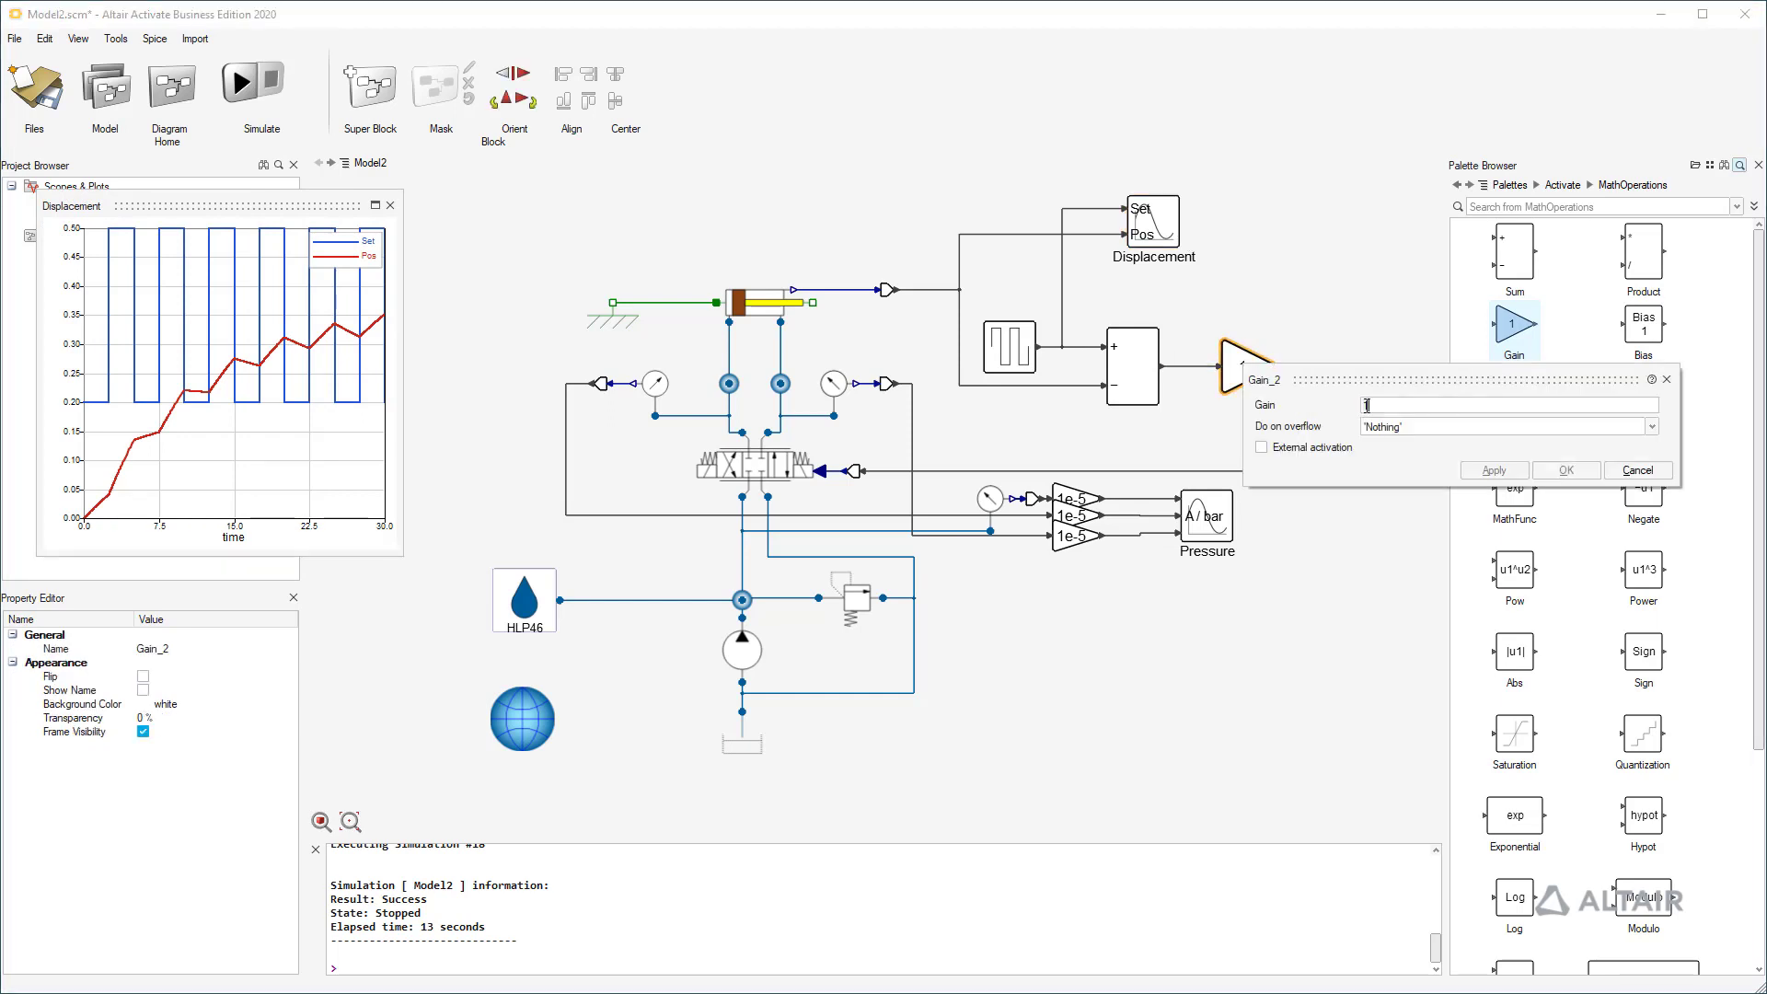
{"action": "type", "text": "0"}
{"action": "key", "text": "Return"}
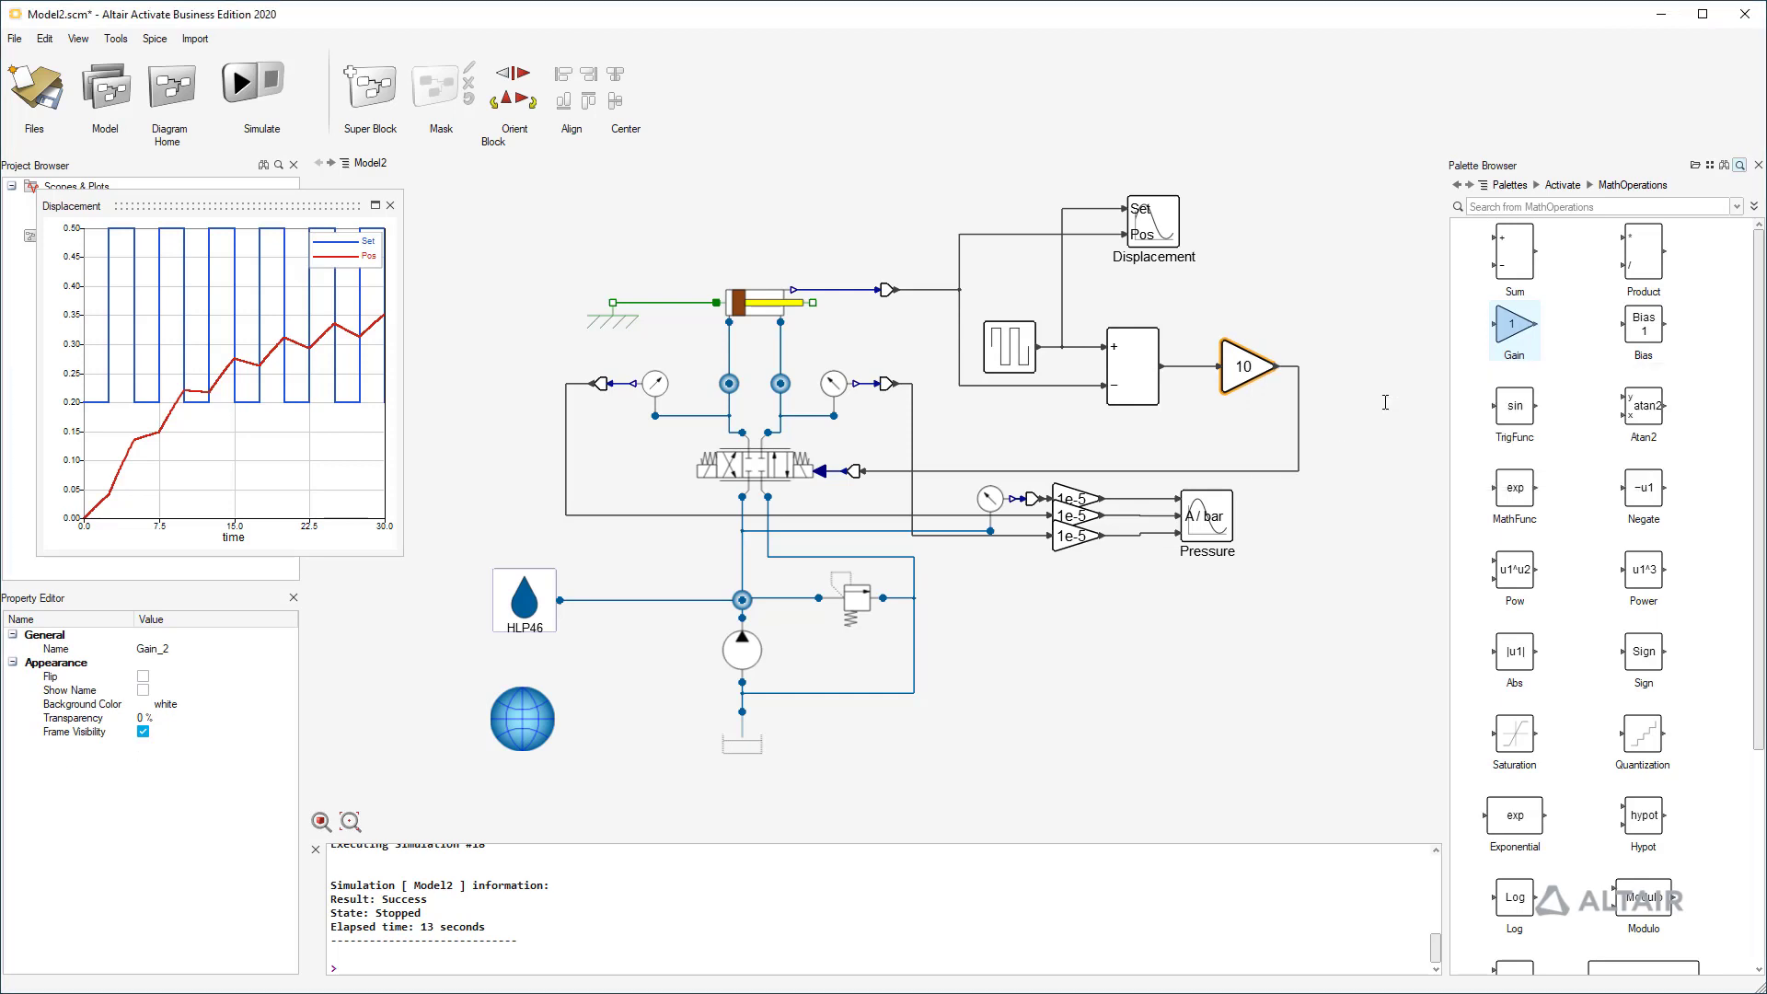
- Add a Scope on the Gain output, simulate, and show its plot beside the set-value plot
{"action": "left_click", "coordinate": [245, 96]}
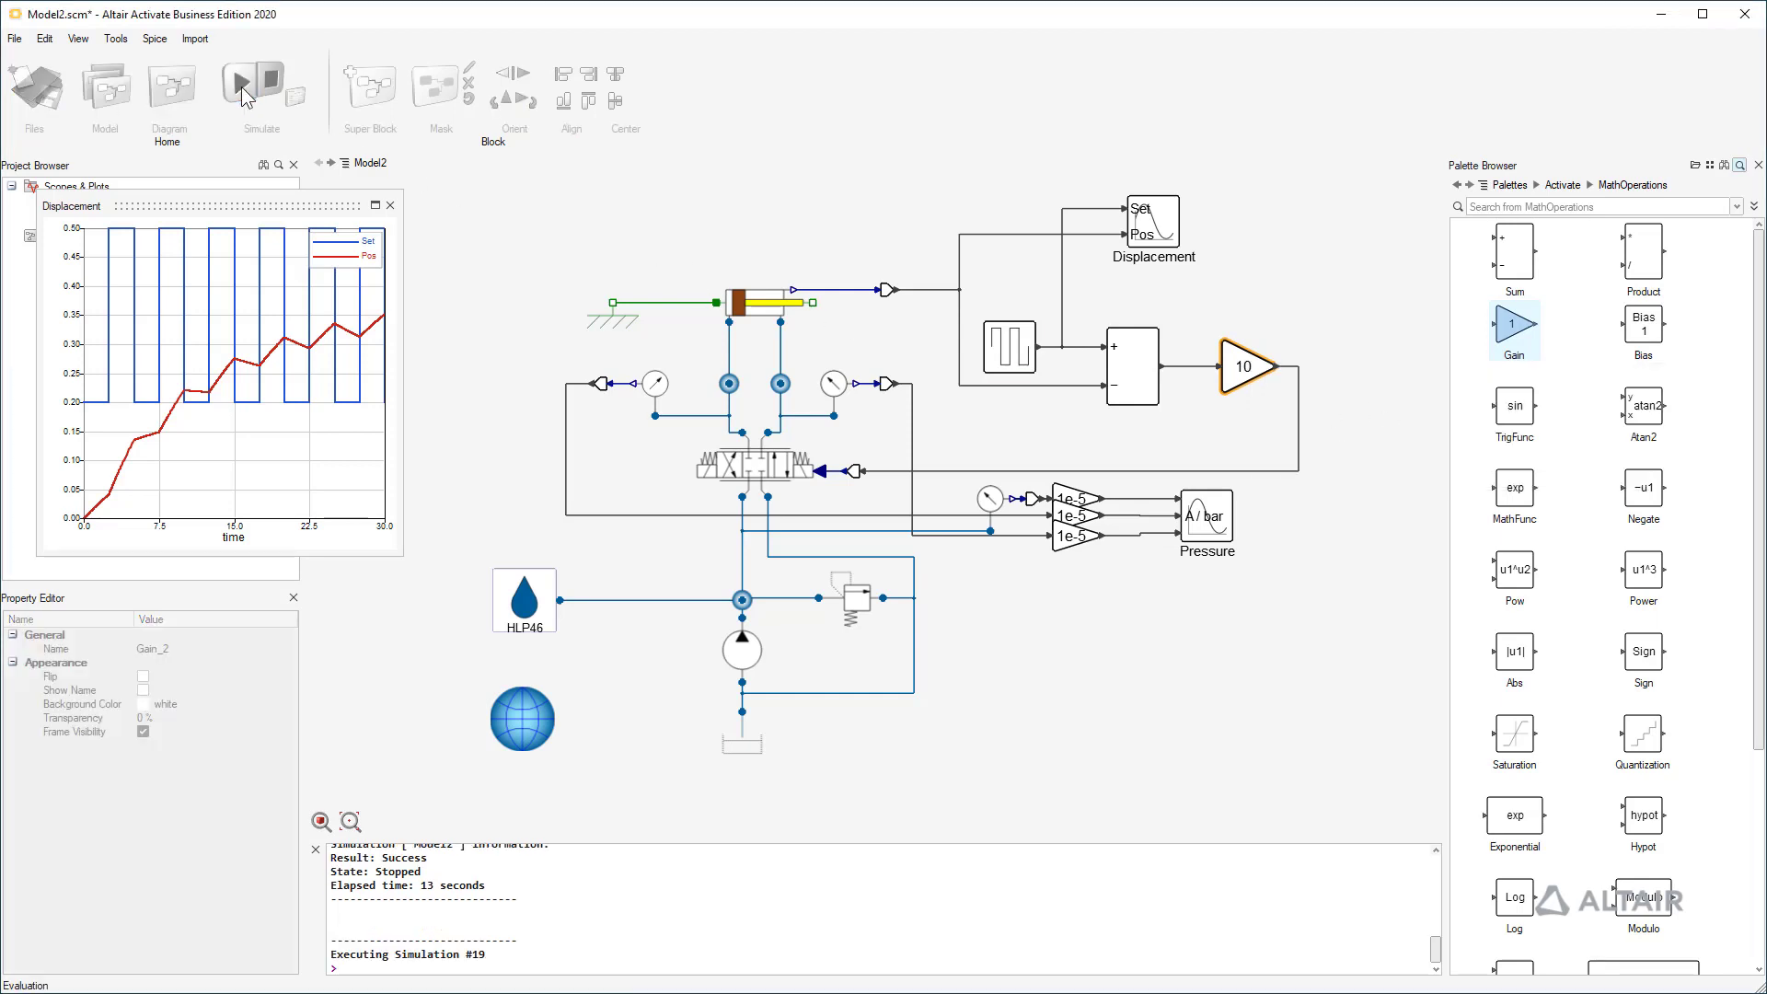
{"action": "left_click", "coordinate": [1568, 187]}
{"action": "double_click", "coordinate": [1597, 246]}
{"action": "left_click_drag", "start_coordinate": [1504, 244], "coordinate": [1381, 381]}
{"action": "left_click", "coordinate": [242, 84]}
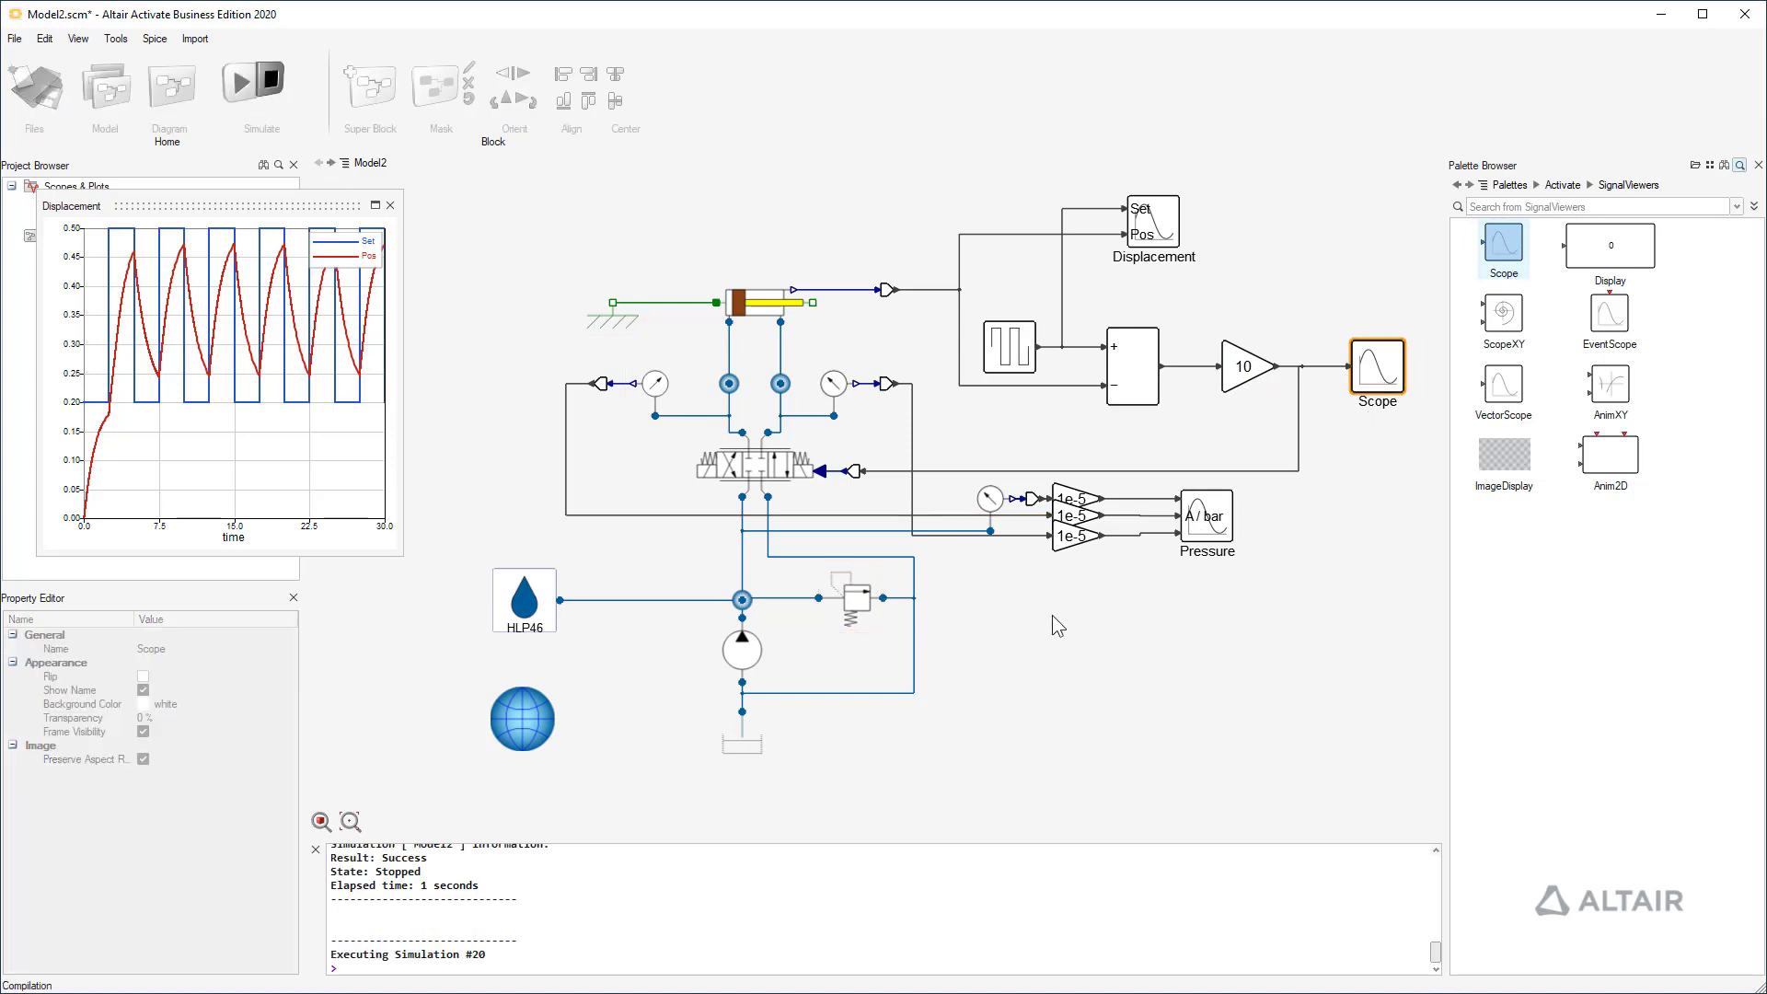
{"action": "left_click", "coordinate": [1378, 367]}
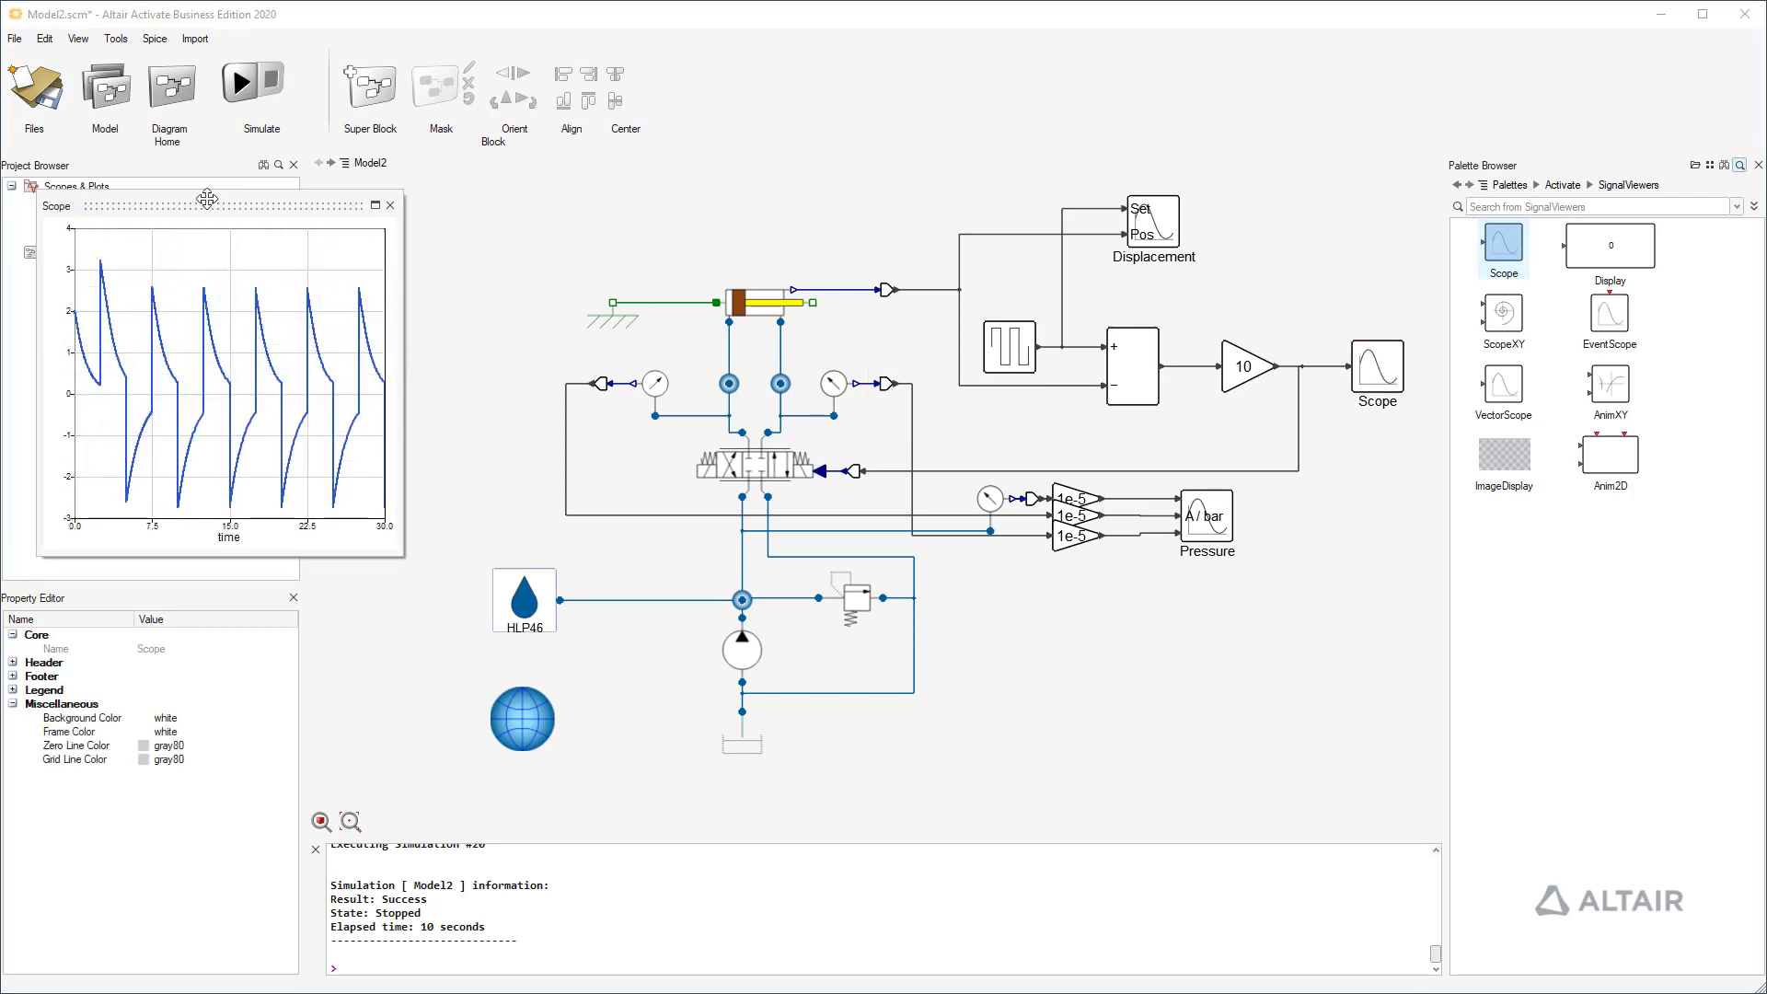
{"action": "left_click_drag", "start_coordinate": [212, 204], "coordinate": [276, 587]}
- Raise the feedback gain to 100
{"action": "double_click", "coordinate": [1245, 368]}
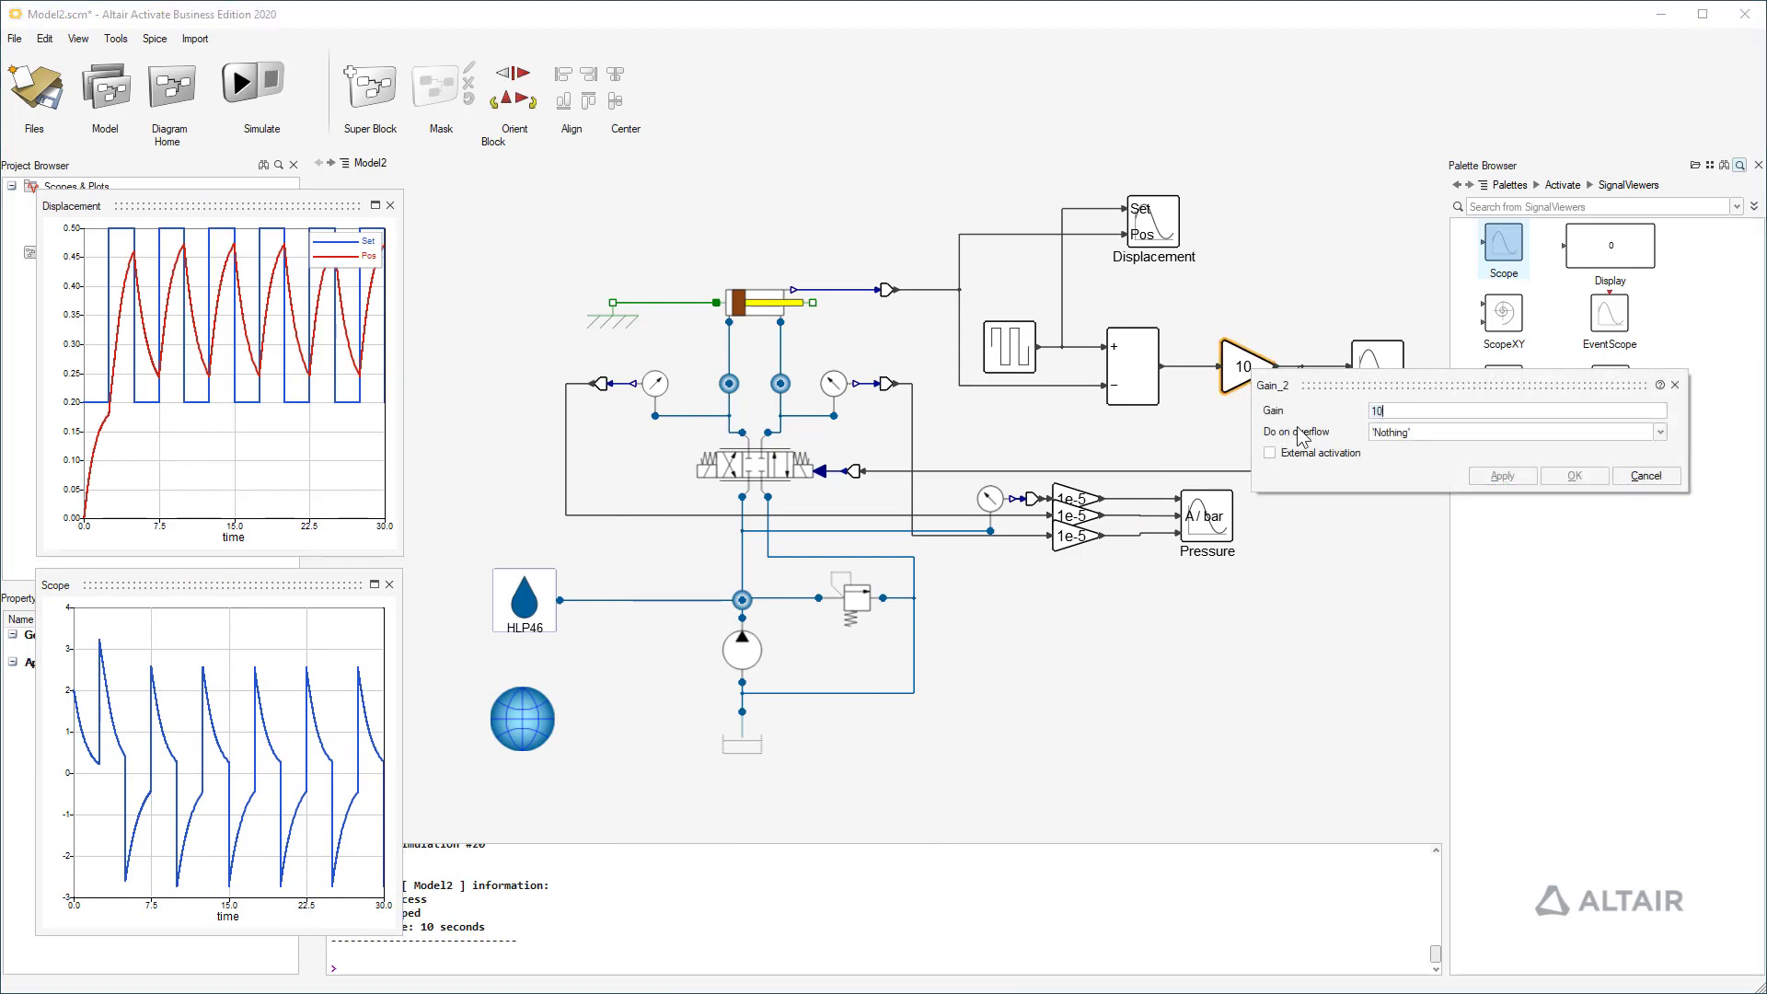
{"action": "type", "text": "100"}
{"action": "key", "text": "Return"}
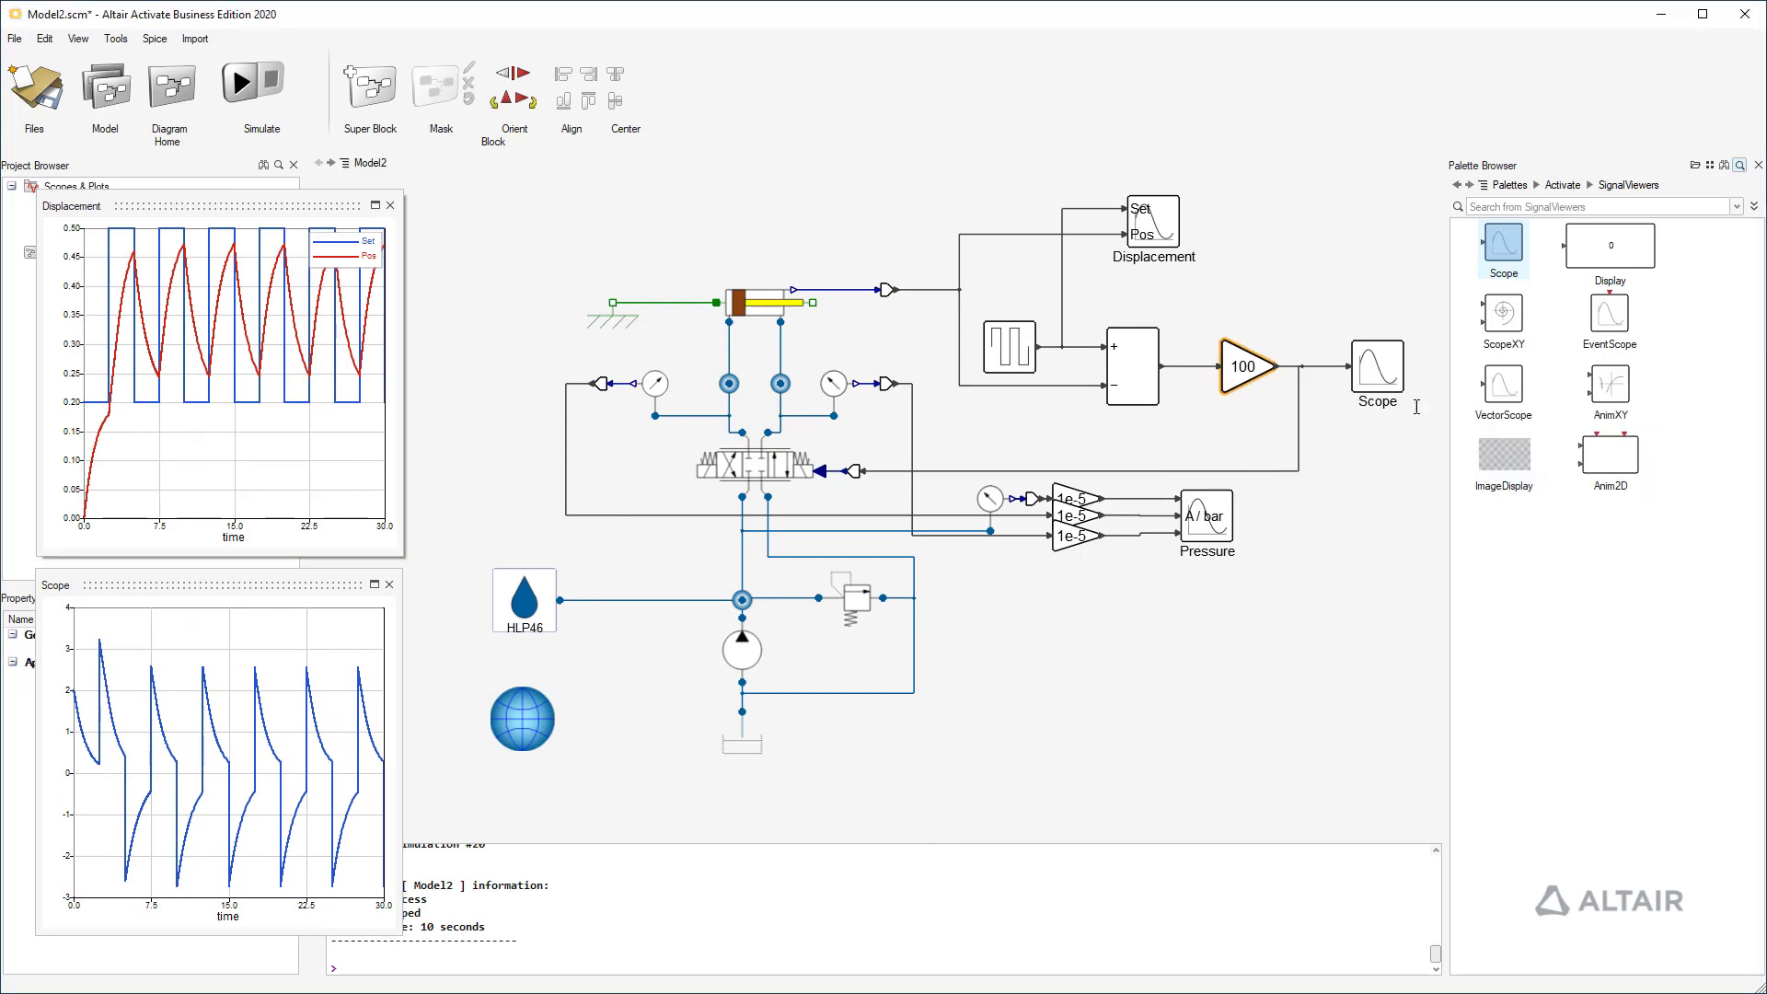
- Run the simulation with gain 100 to check the position tracks the square-wave set value
{"action": "left_click", "coordinate": [240, 88]}
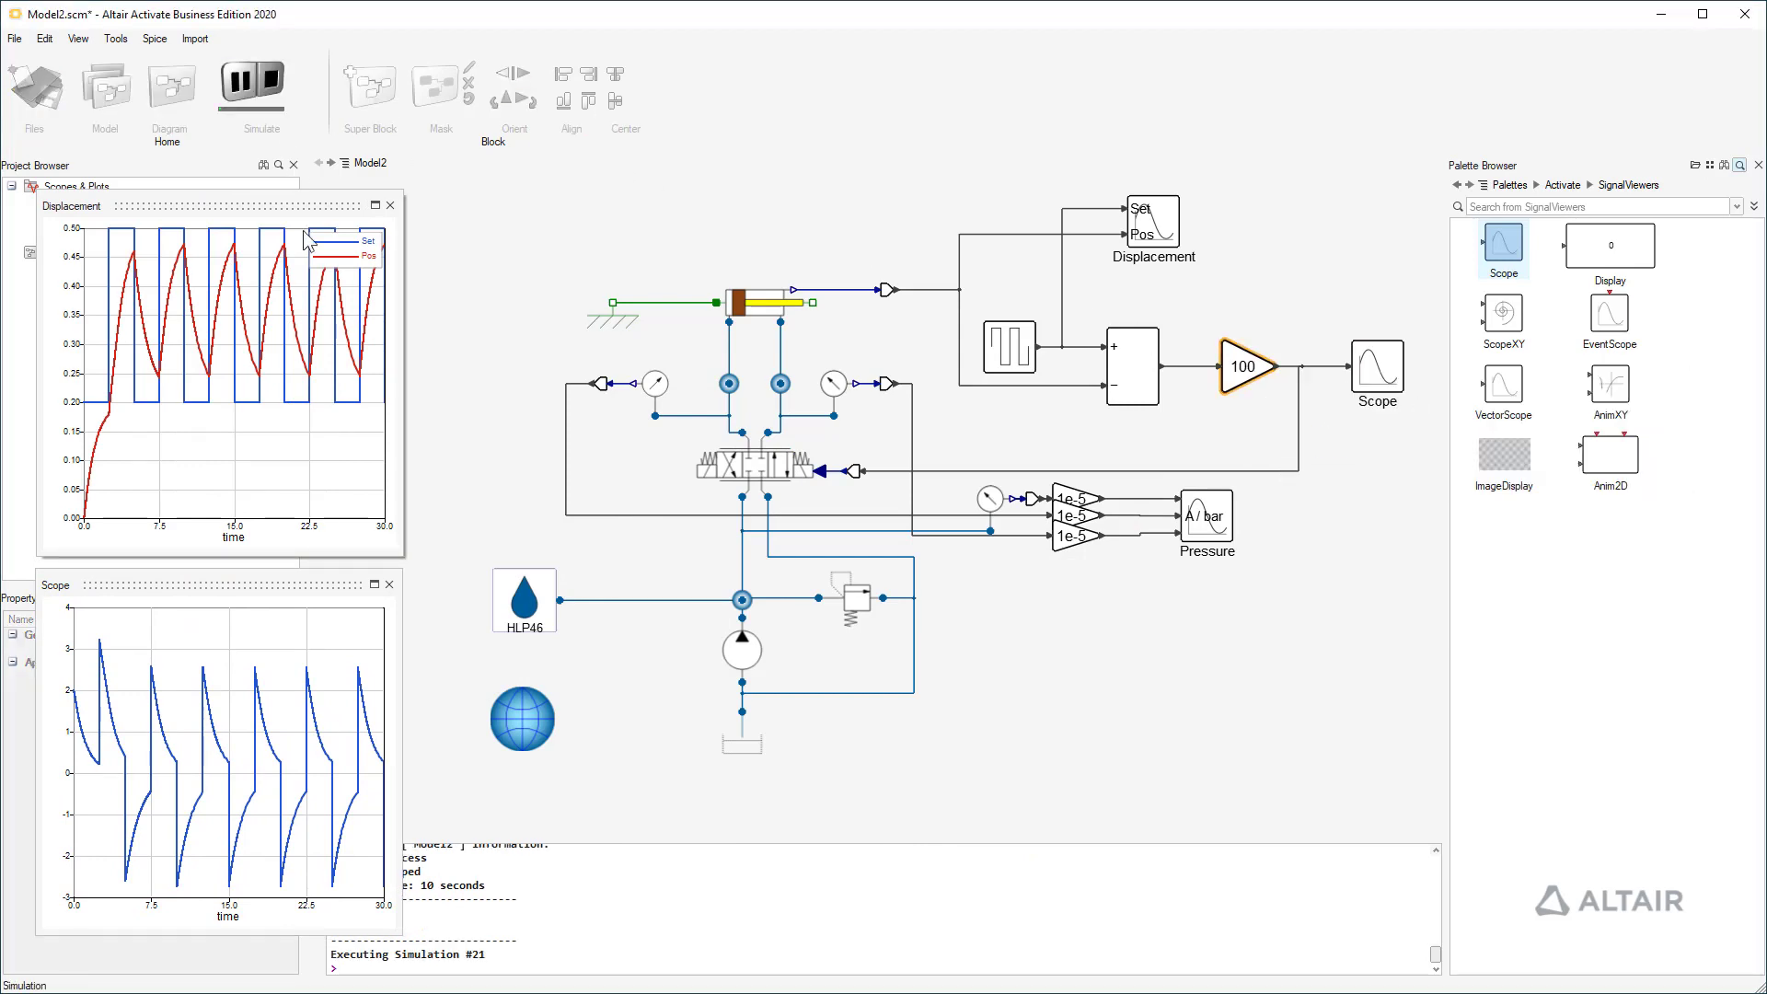